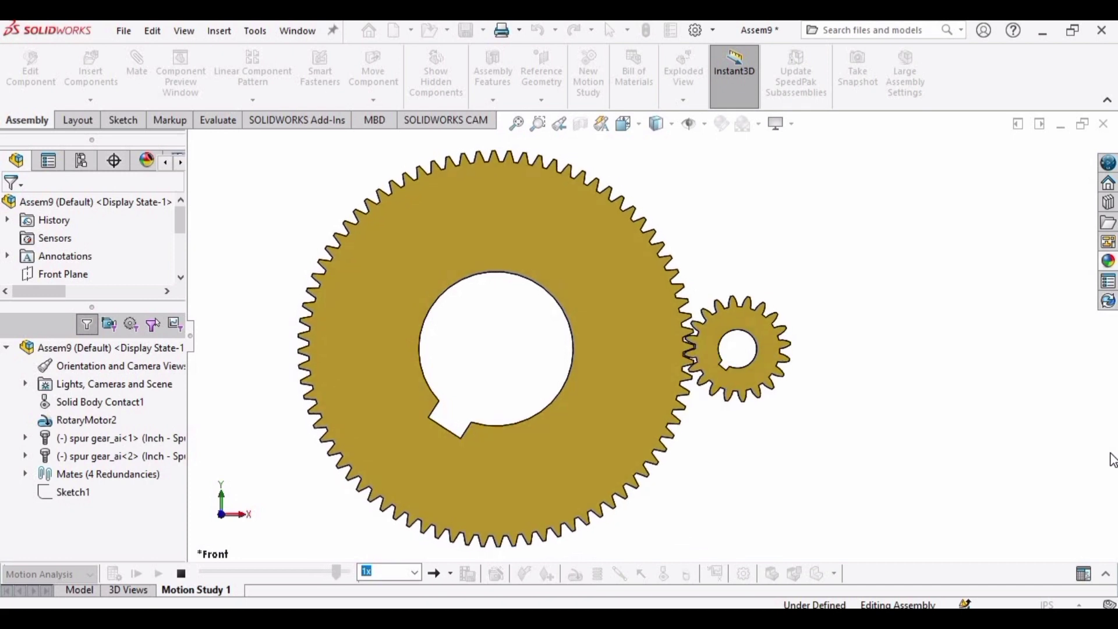
- Close the open gear assembly and create a new assembly document
key(ctrl+w)
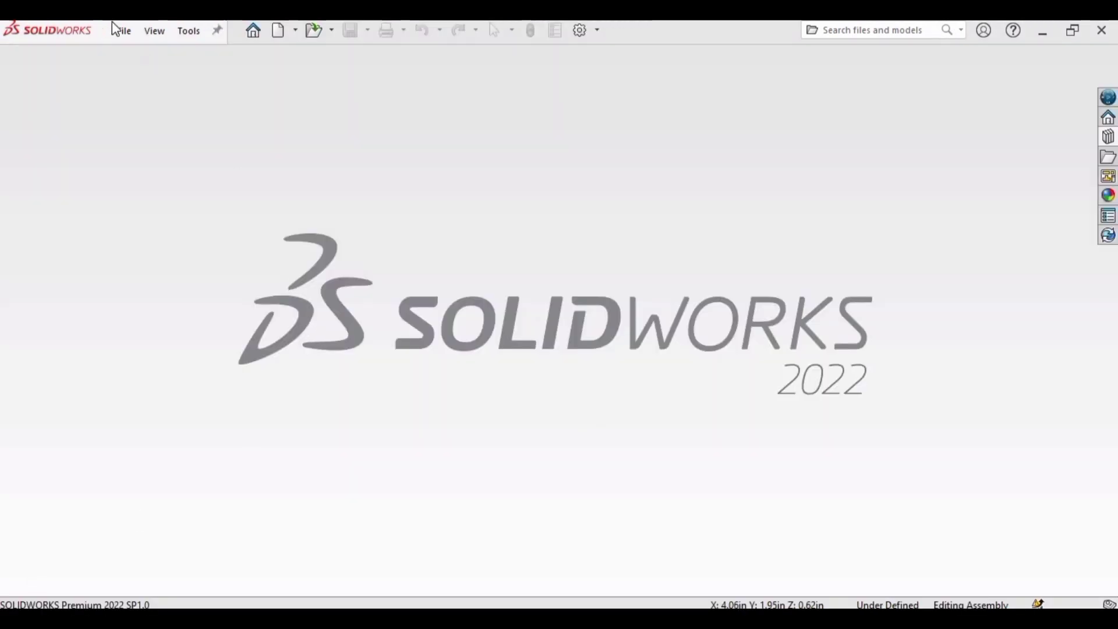
click(125, 33)
click(127, 55)
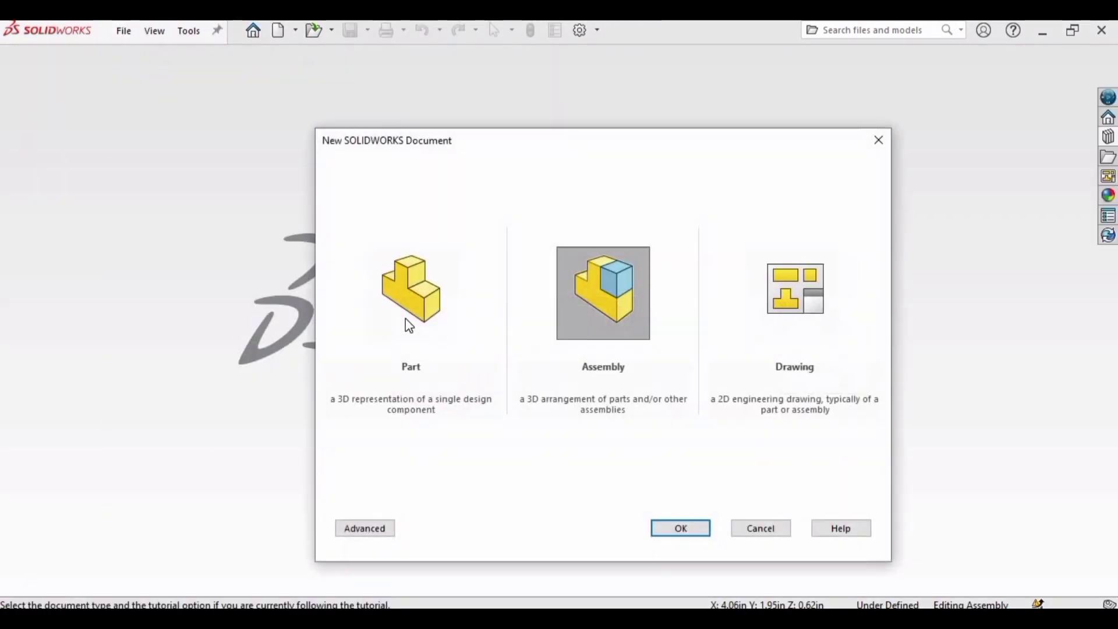
click(681, 532)
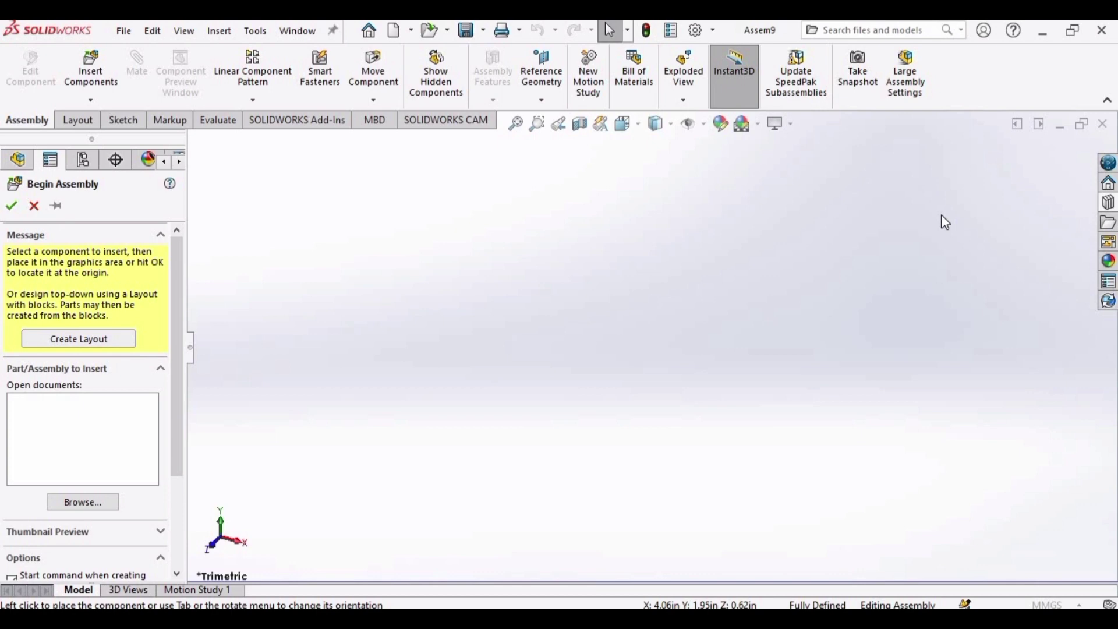
- Dismiss the initial component insertion and set the document units to IPS (inch, pound, second)
click(1086, 176)
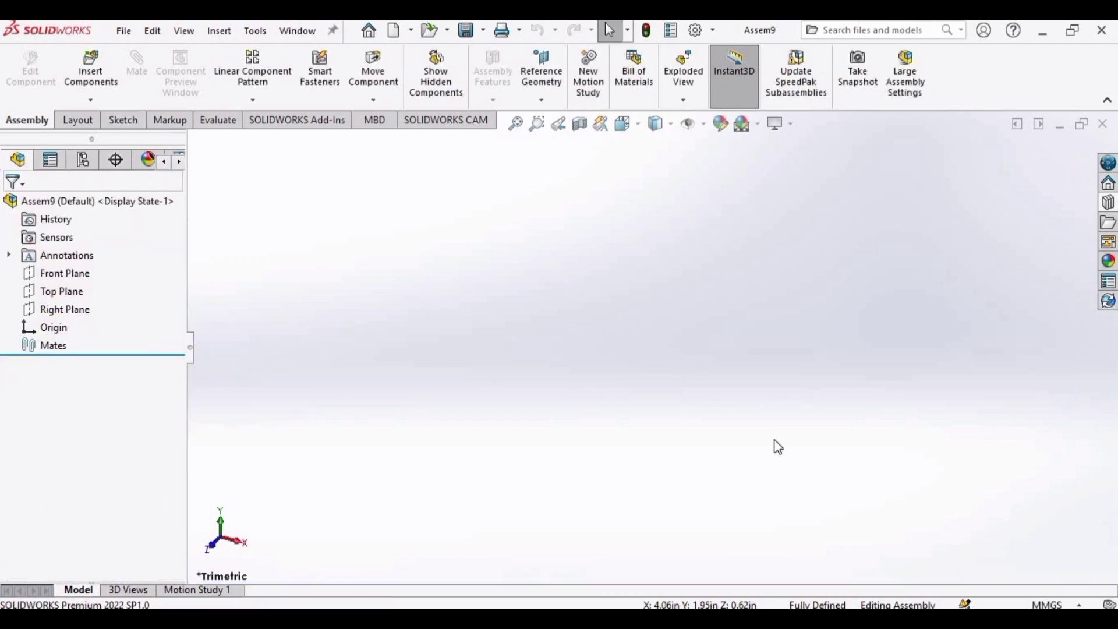
click(1054, 605)
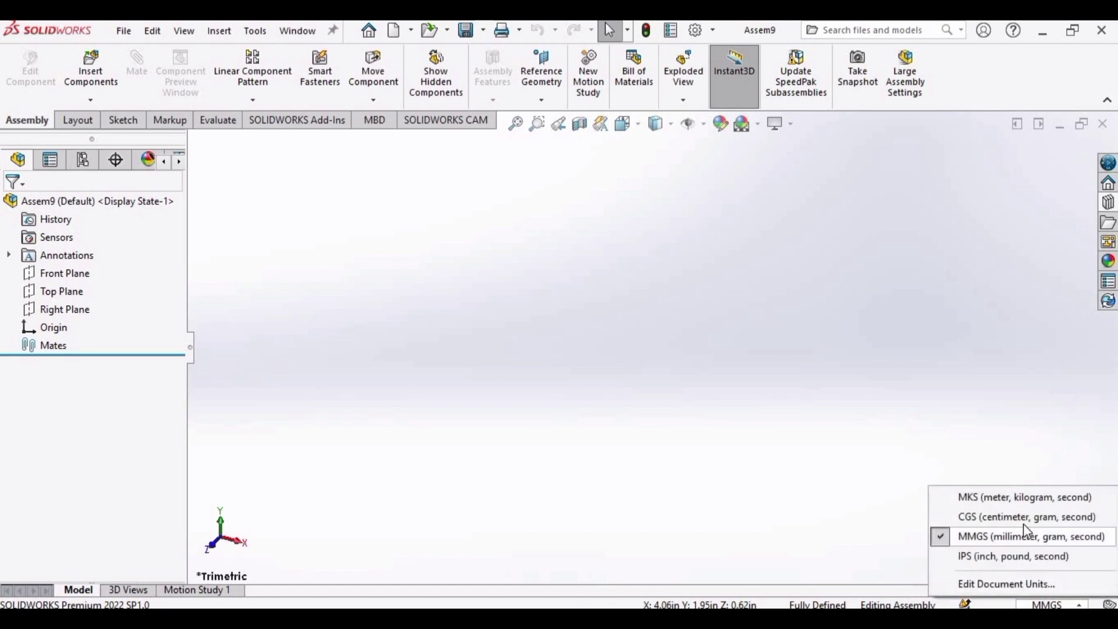
click(986, 557)
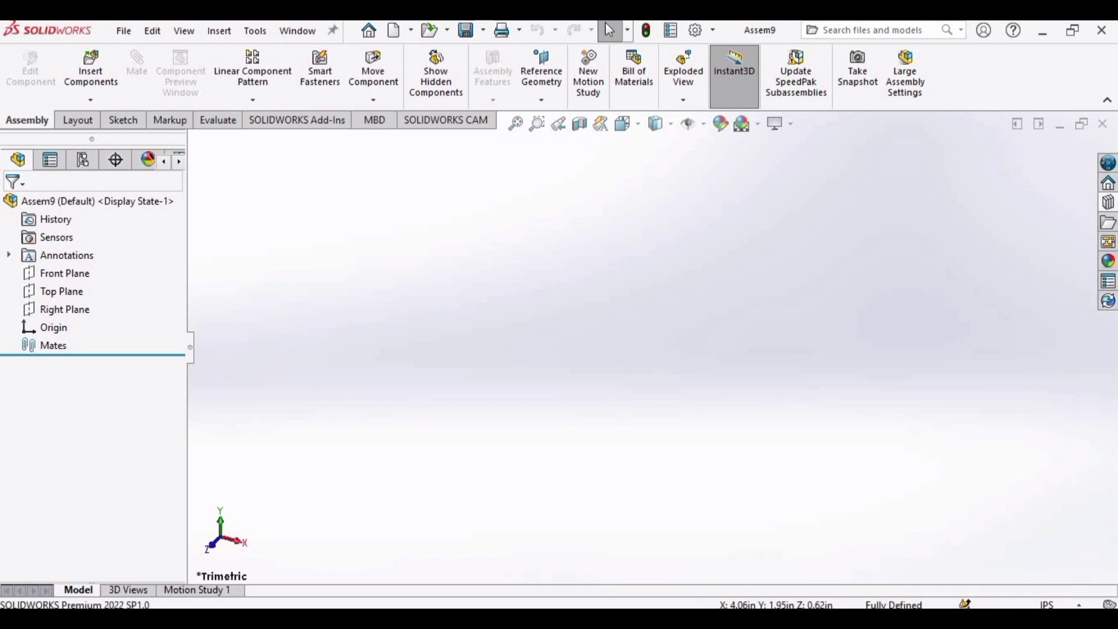
- Start a sketch on the Front Plane and draw a circle about 4.17 in in diameter centred on the origin
click(121, 120)
click(141, 57)
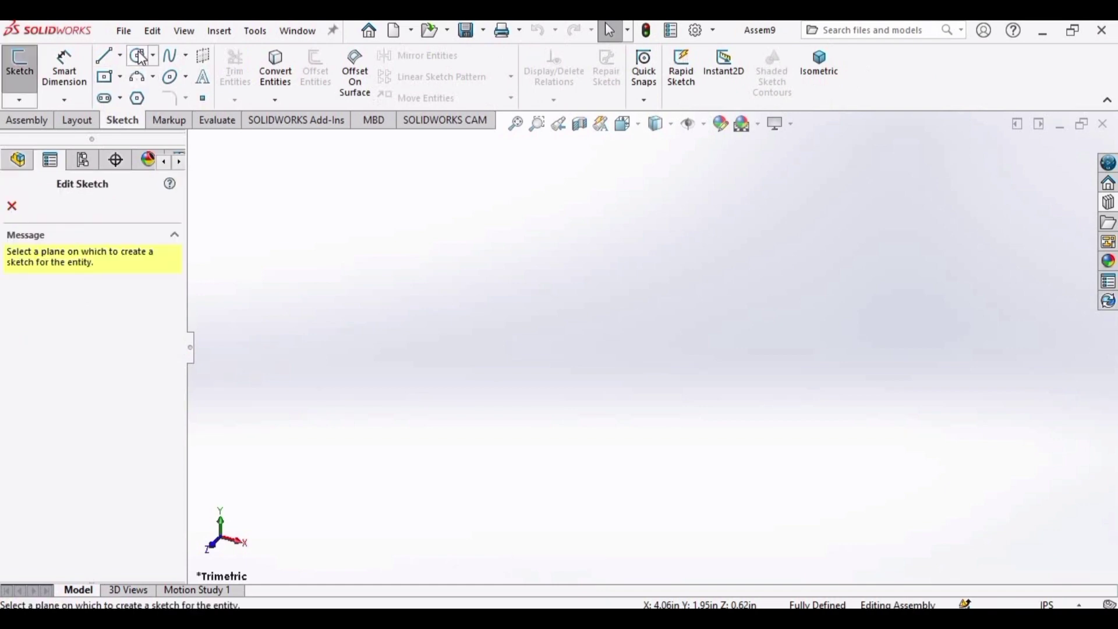
click(13, 206)
click(52, 273)
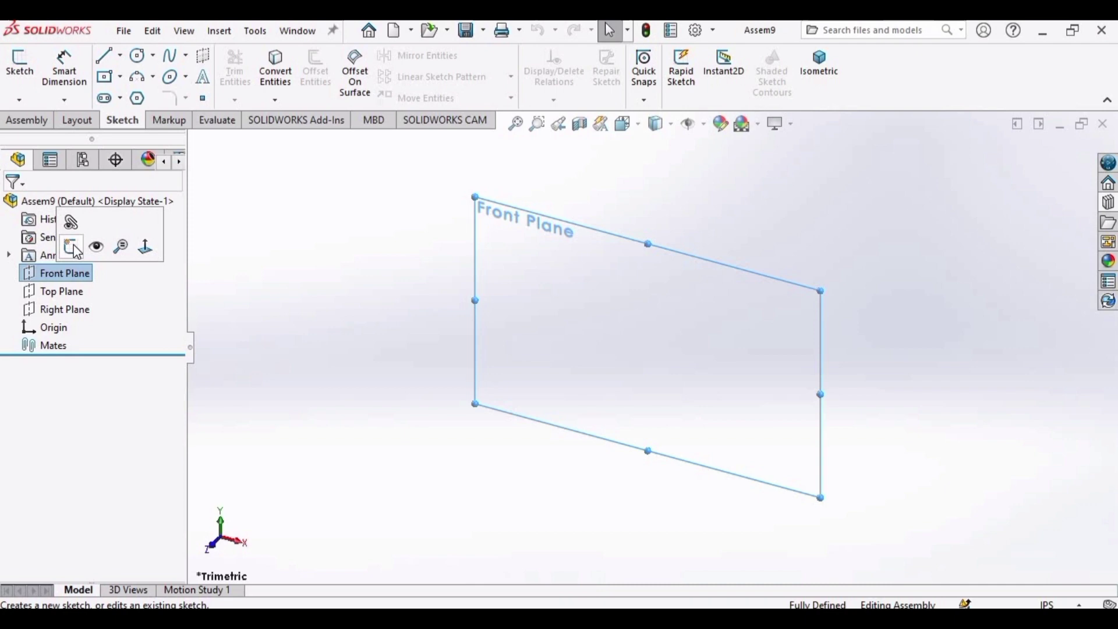
click(76, 249)
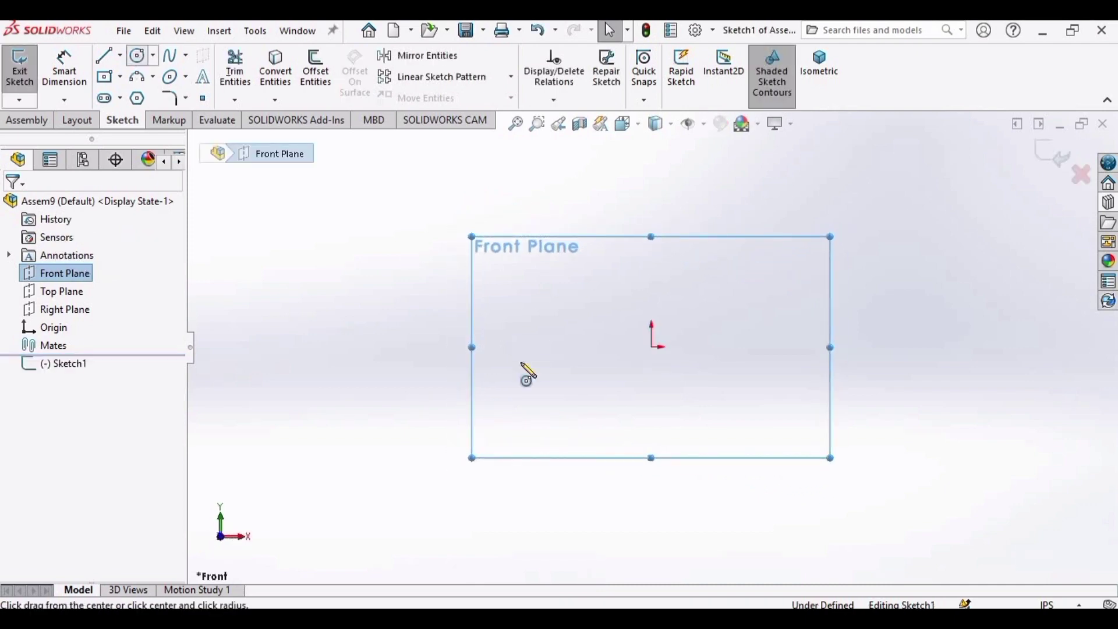
click(652, 348)
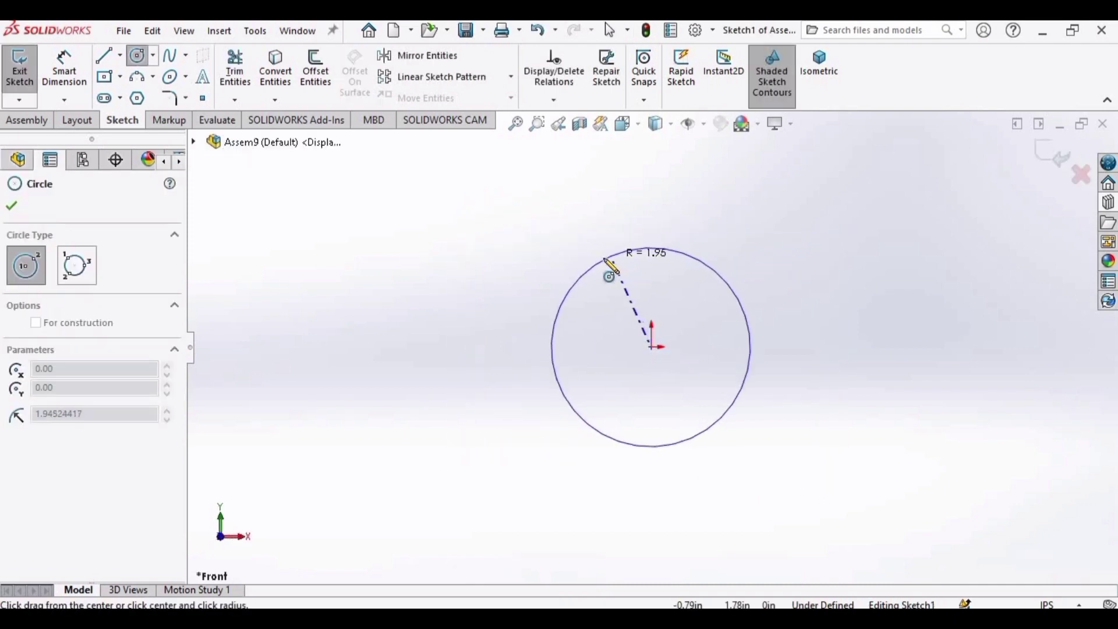
click(552, 315)
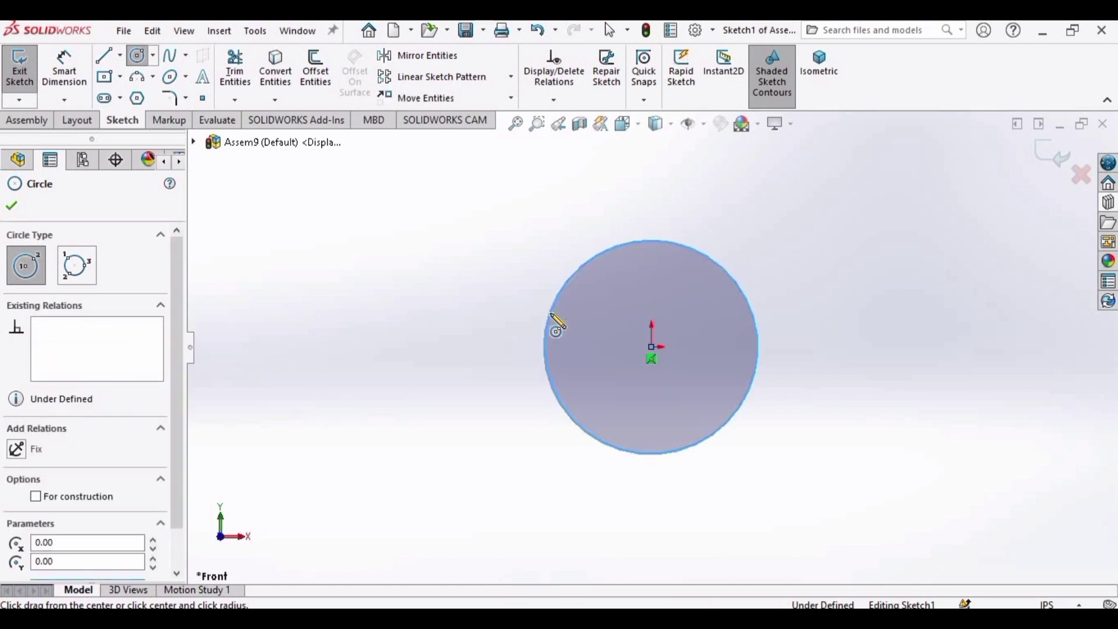
key(Escape)
- Draw a second circle about 2.23 in in diameter, centred about 5.31 in to the right of the origin
key(Return)
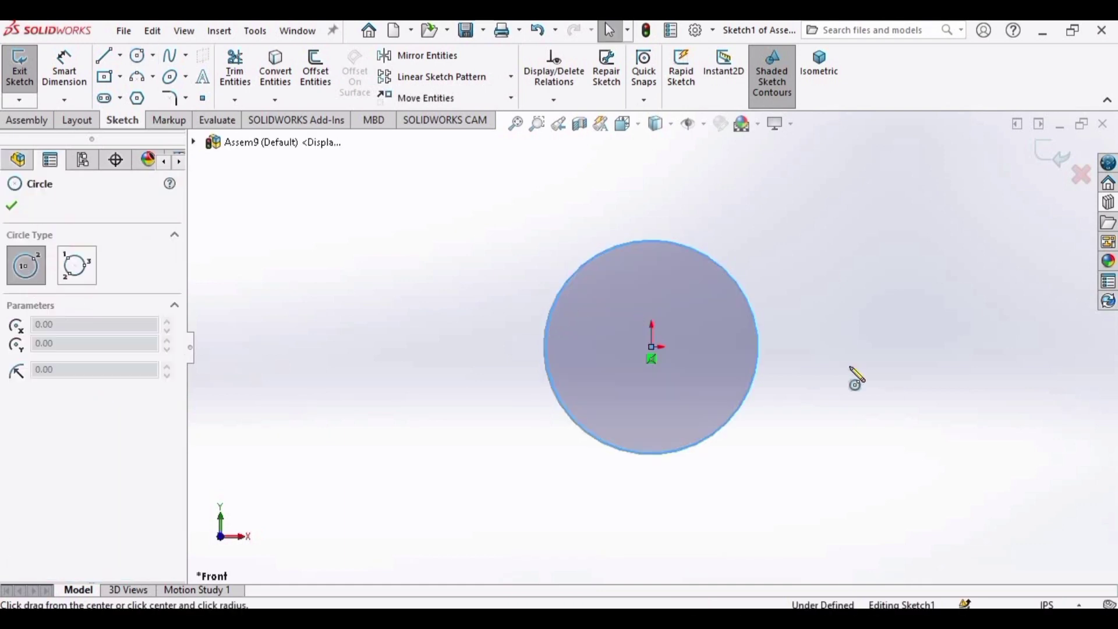
click(877, 346)
click(839, 323)
key(Escape)
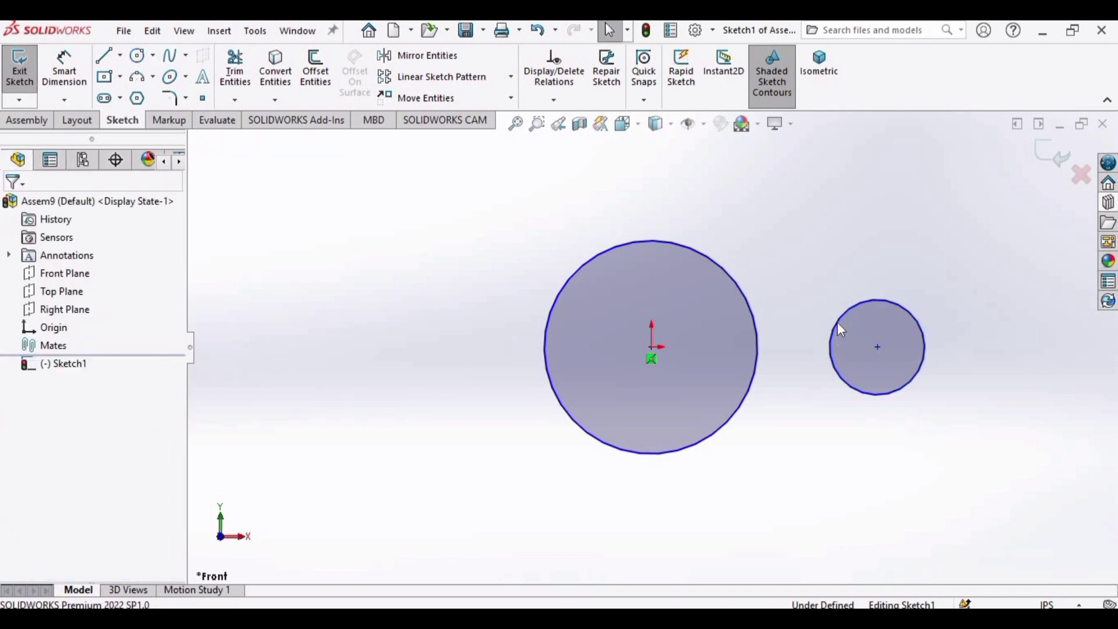
- Dimension the large circle at the origin with a diameter of 5 in
click(70, 76)
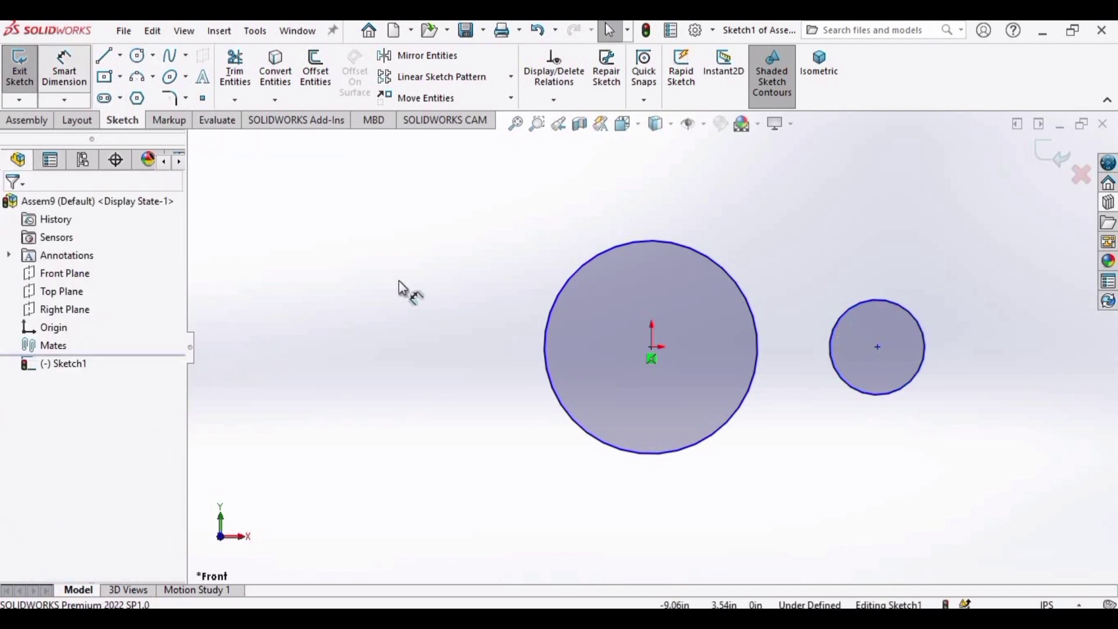
click(546, 359)
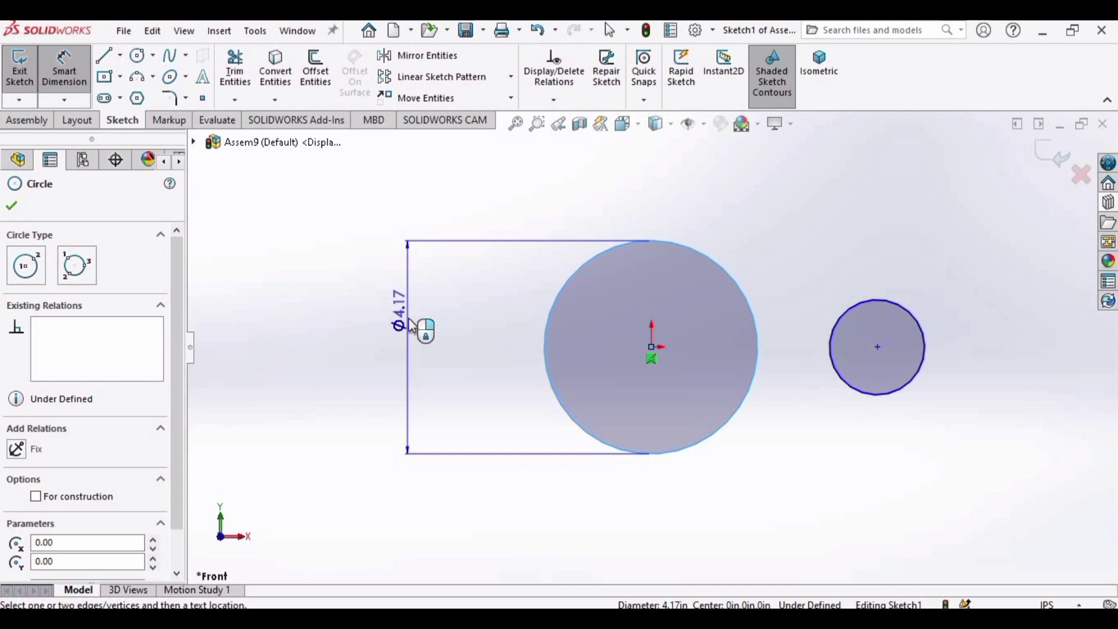
click(429, 361)
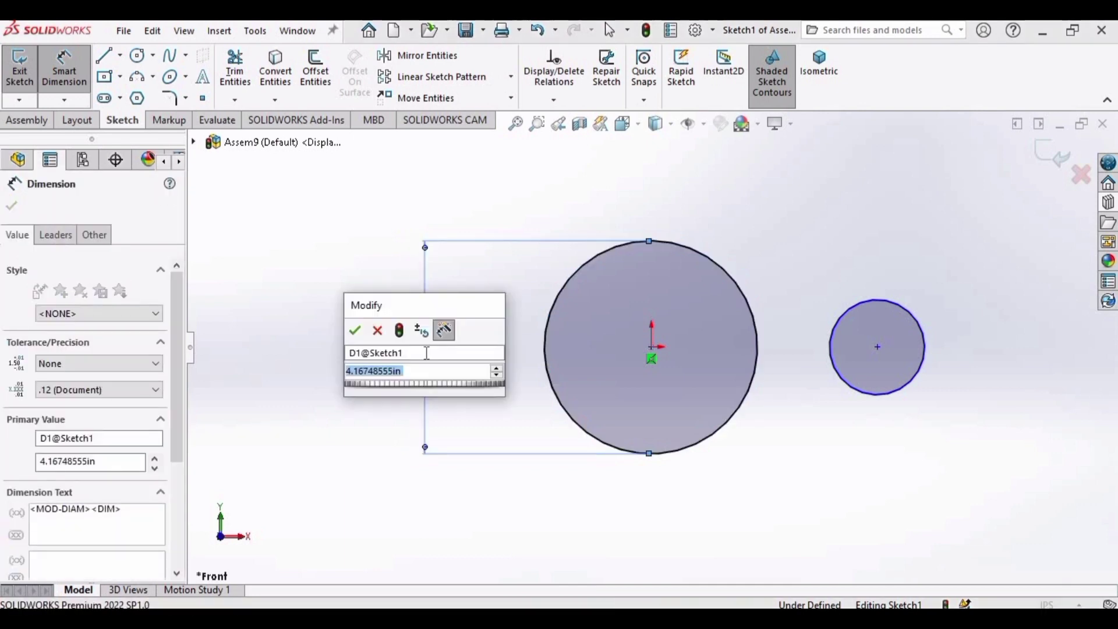
text(5)
key(Return)
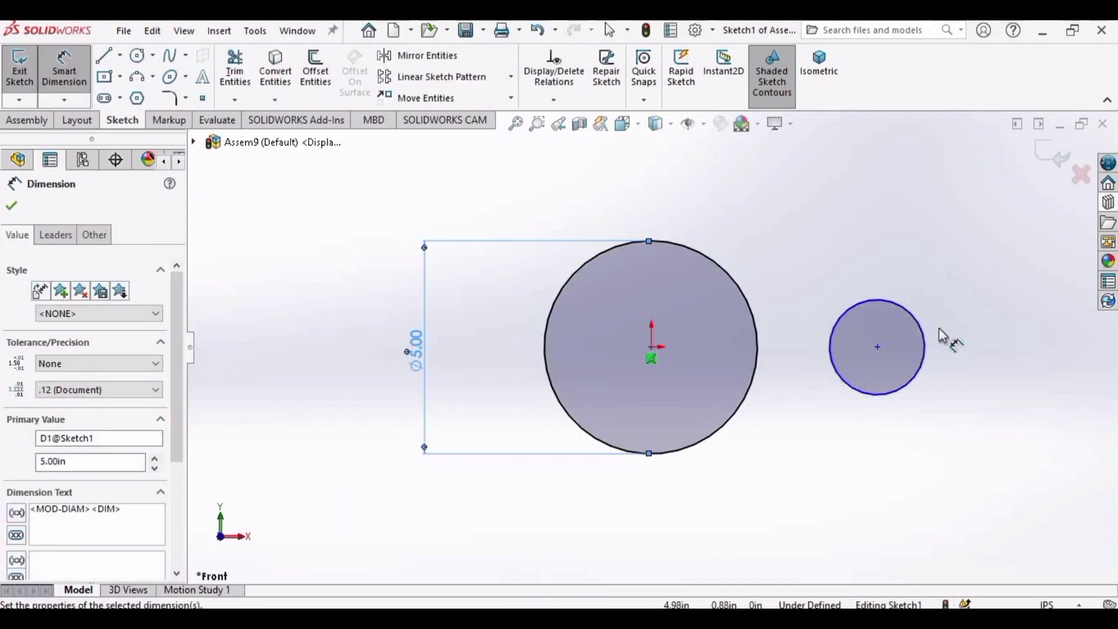
- Dimension the small circle with a diameter of 1.25 in
click(925, 348)
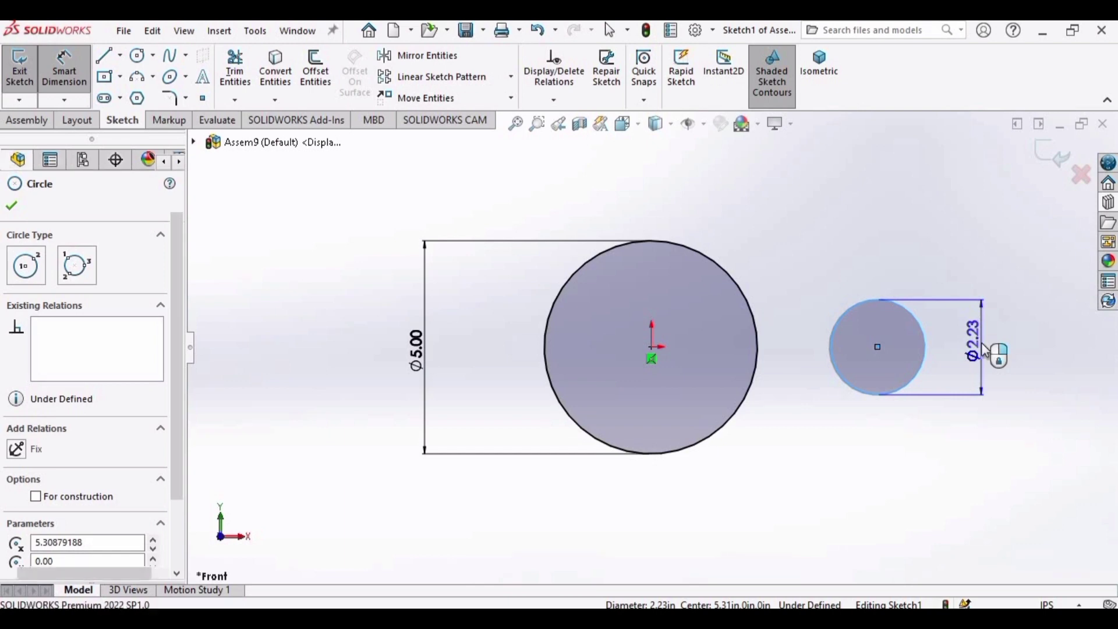
click(990, 348)
text(1.25)
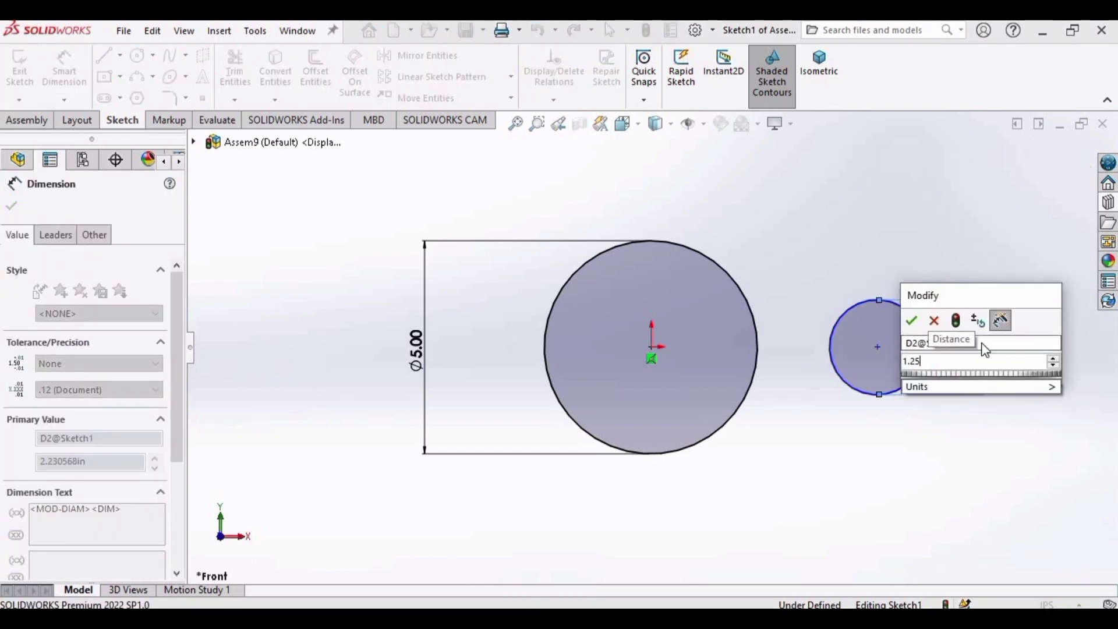
key(Return)
key(Escape)
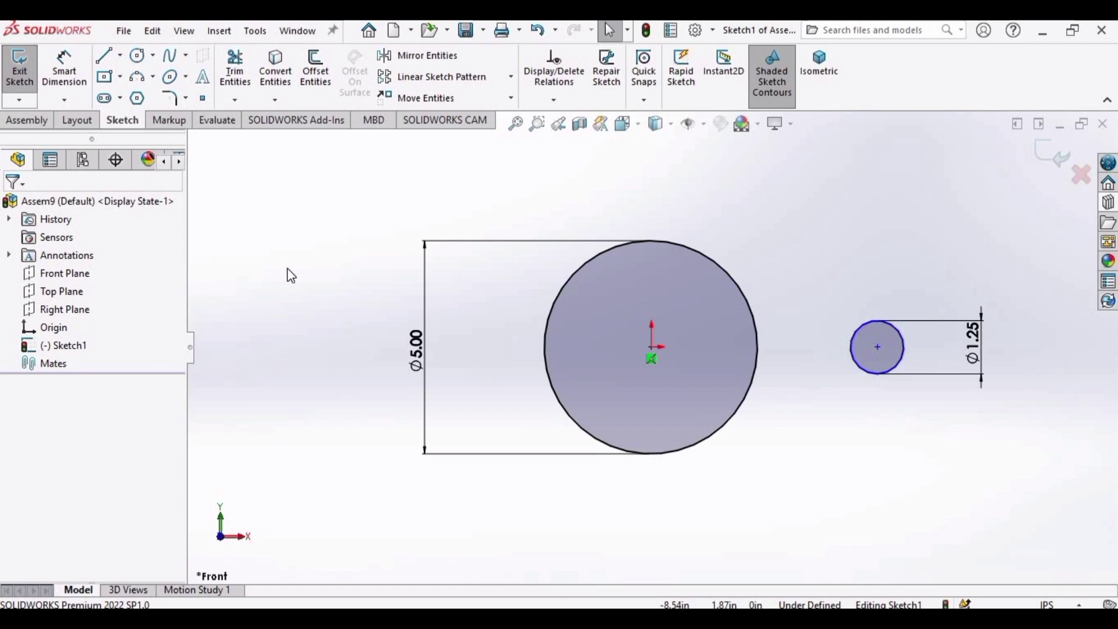
- Add a Tangent relation between the large circle and the small circle
click(744, 411)
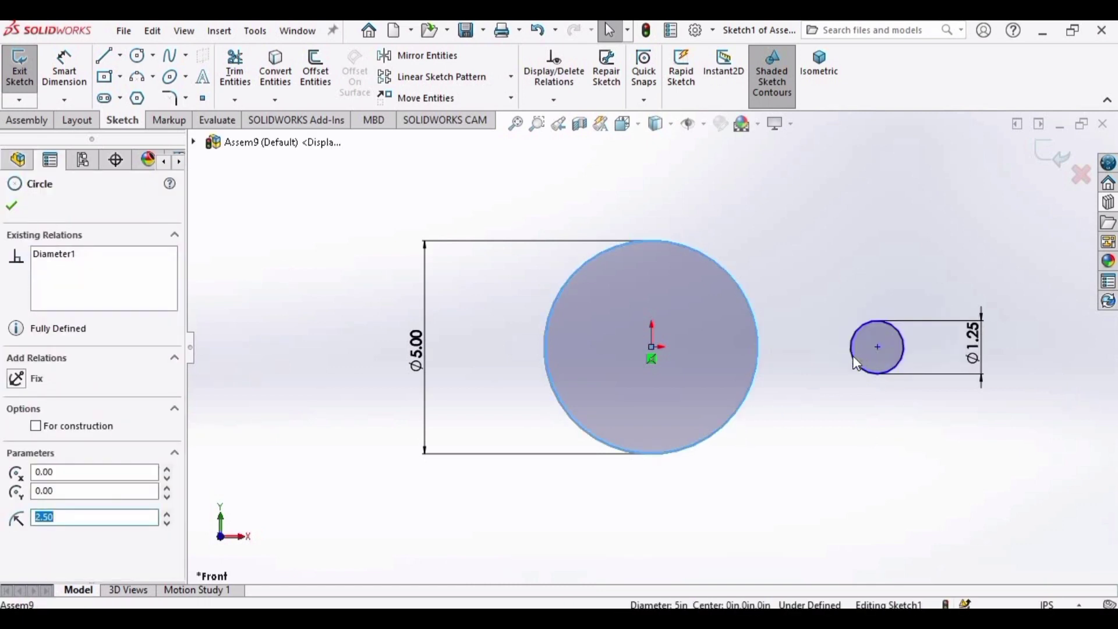
ctrl+click(855, 363)
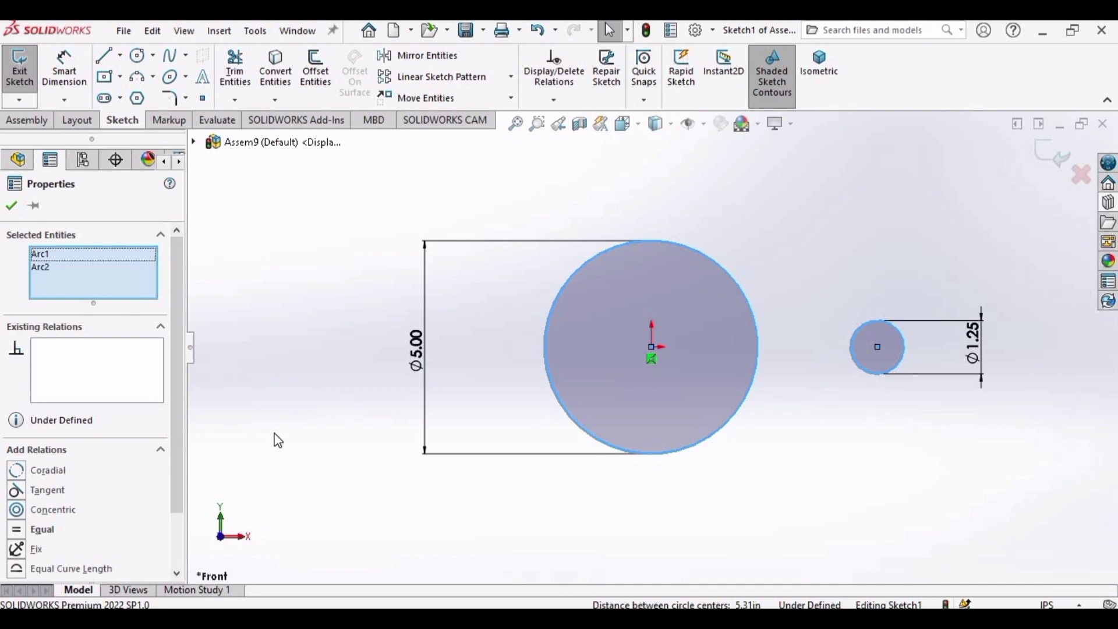
click(51, 490)
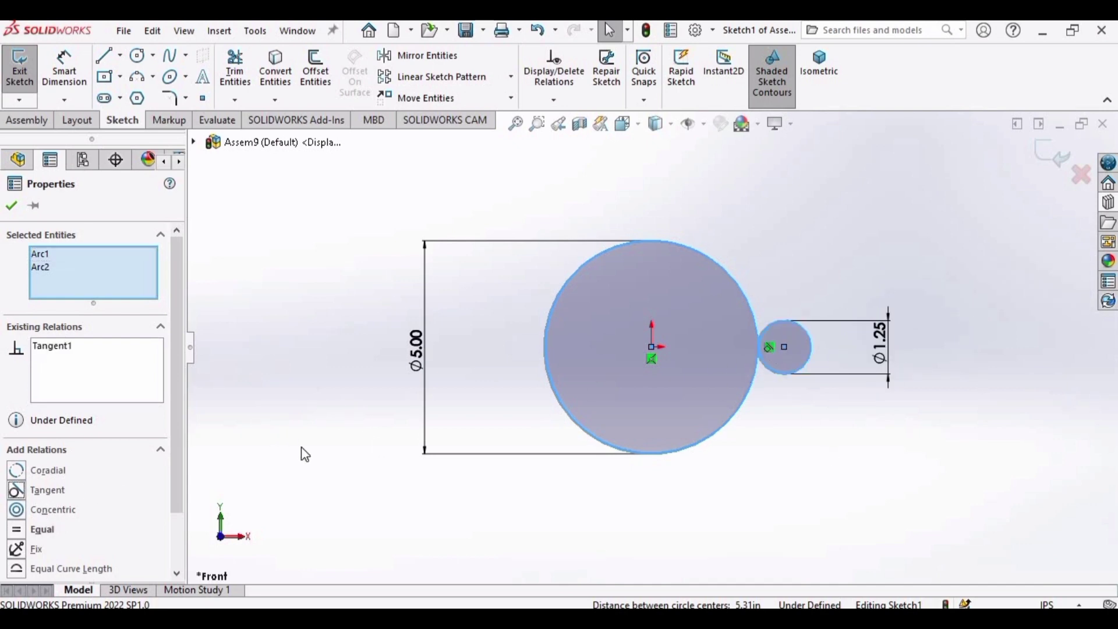
click(12, 207)
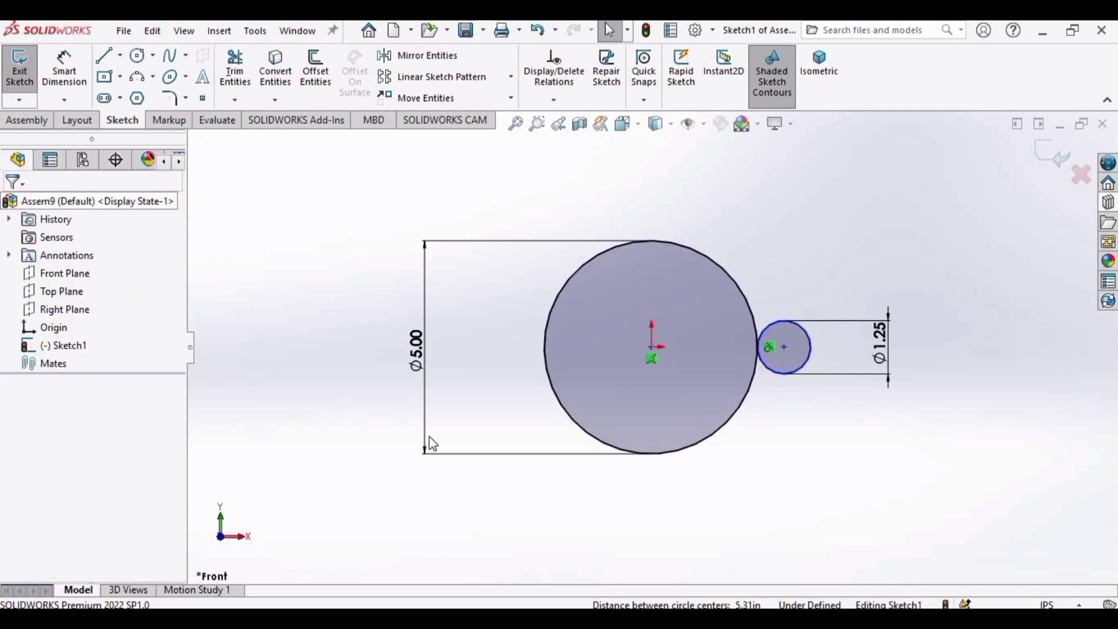
- Add a Horizontal relation between the centre points of the two circles
click(652, 349)
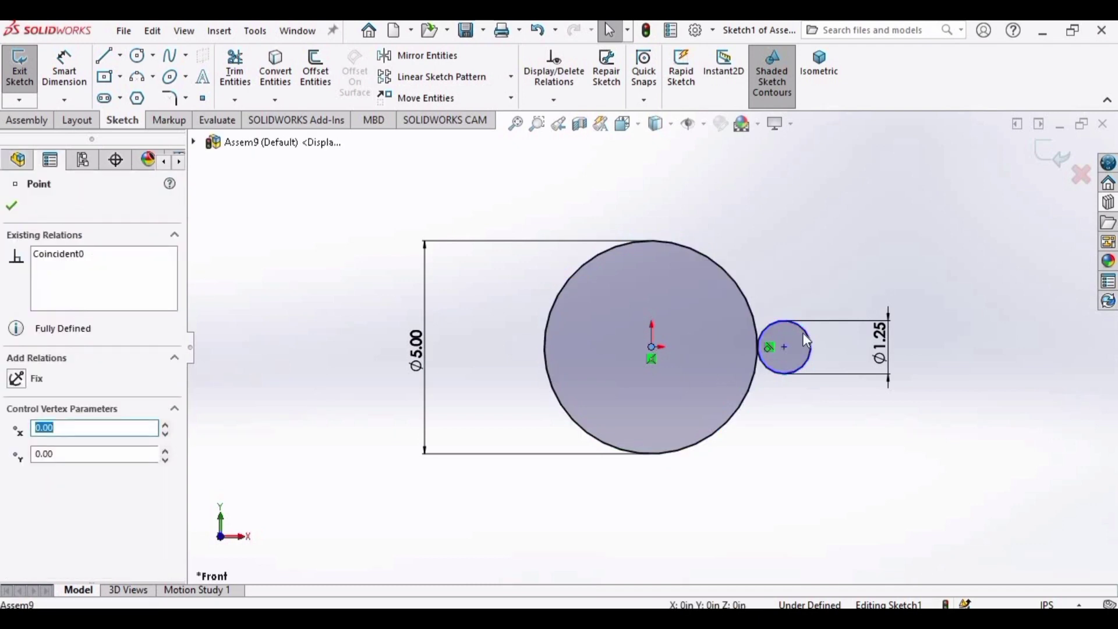
ctrl+click(785, 348)
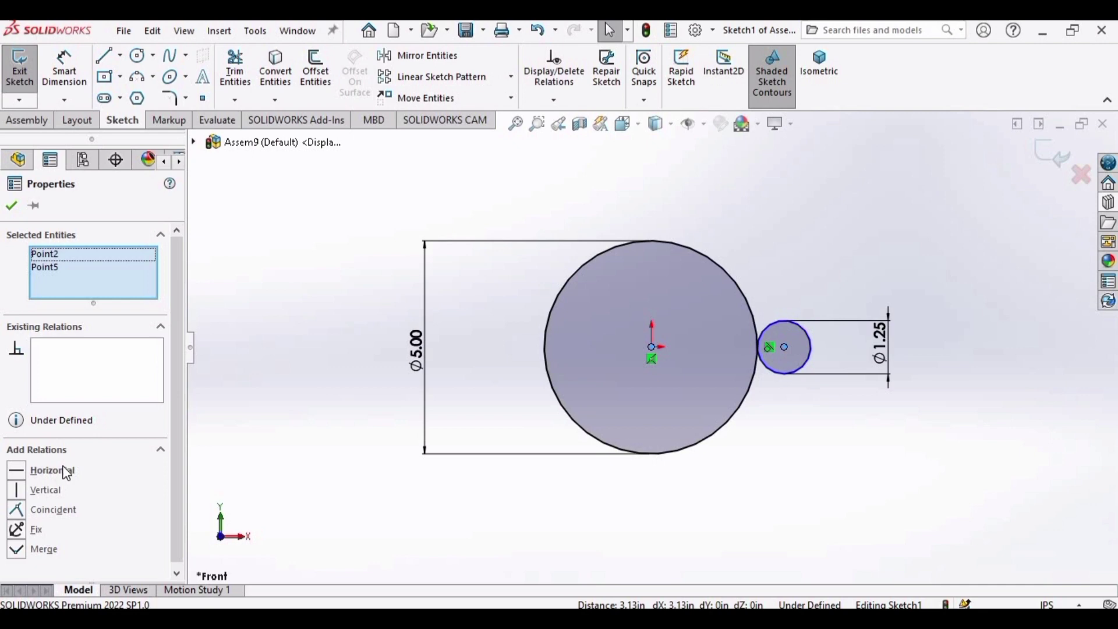
click(55, 477)
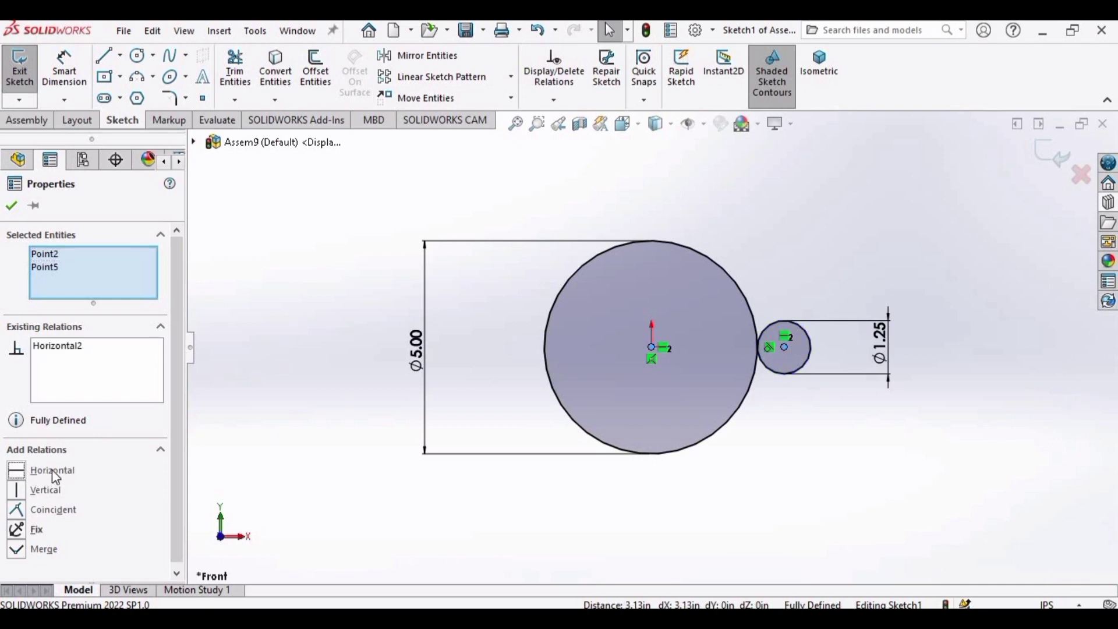
click(12, 206)
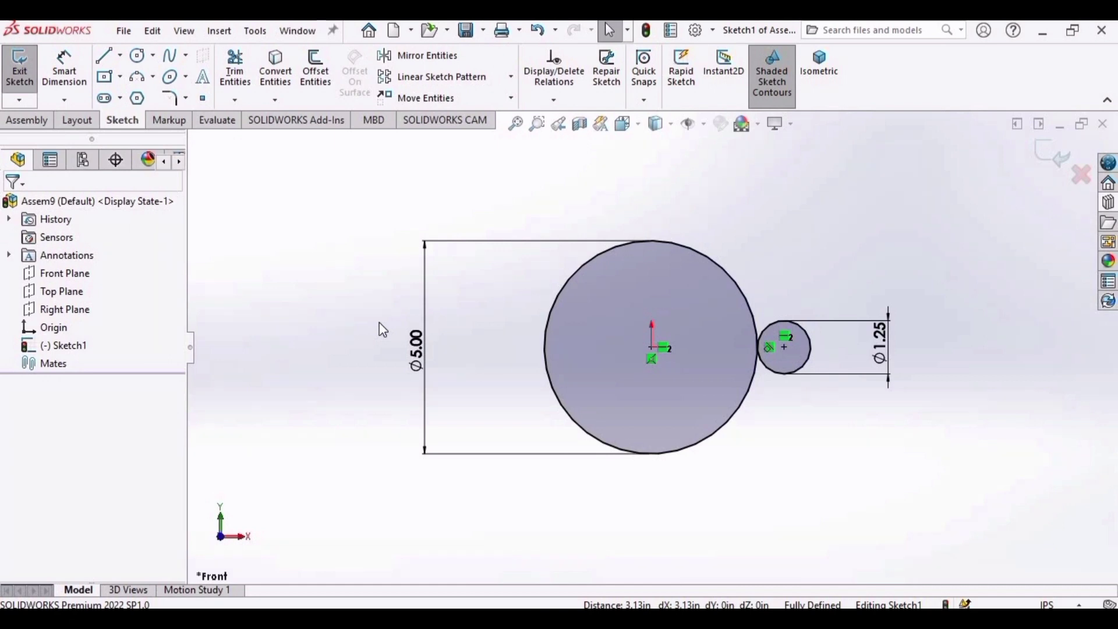
- Insert a Spur Gear from the Toolbox's ANSI Inch Power Transmission gears at the centre of the large circle
click(1108, 205)
double_click(993, 429)
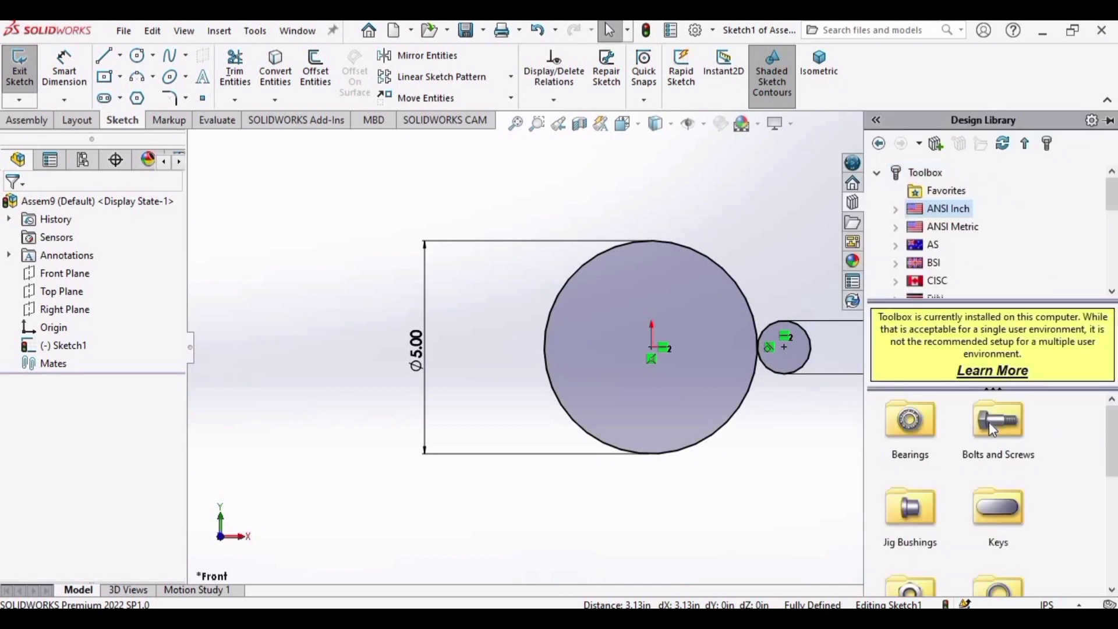
scroll(1013, 495, down, 3)
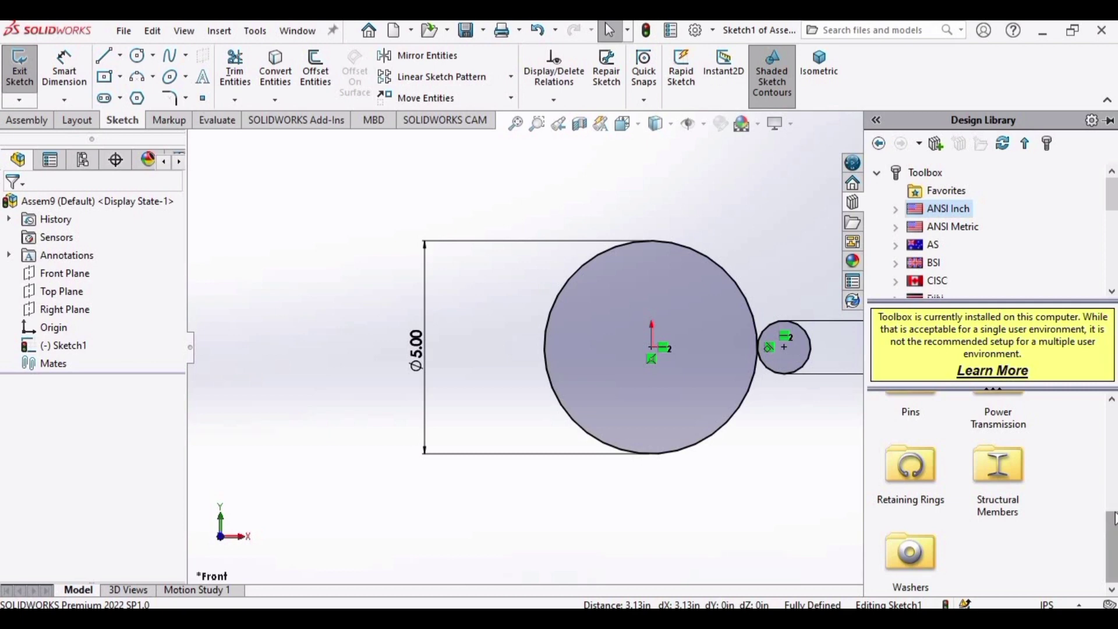
scroll(1115, 513, up, 1)
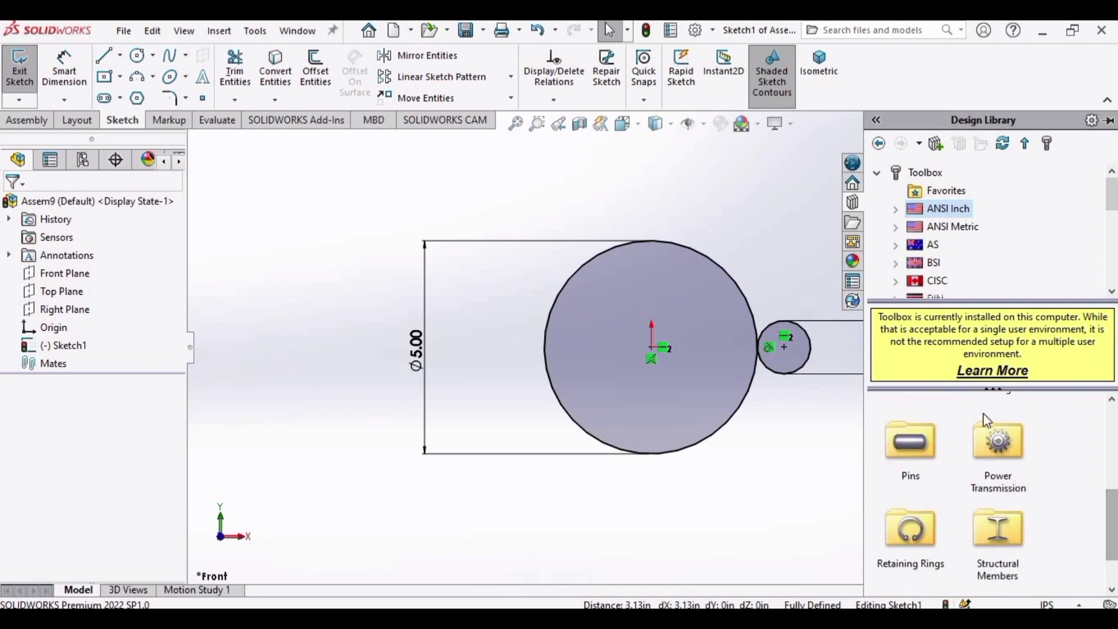
double_click(1005, 445)
double_click(999, 421)
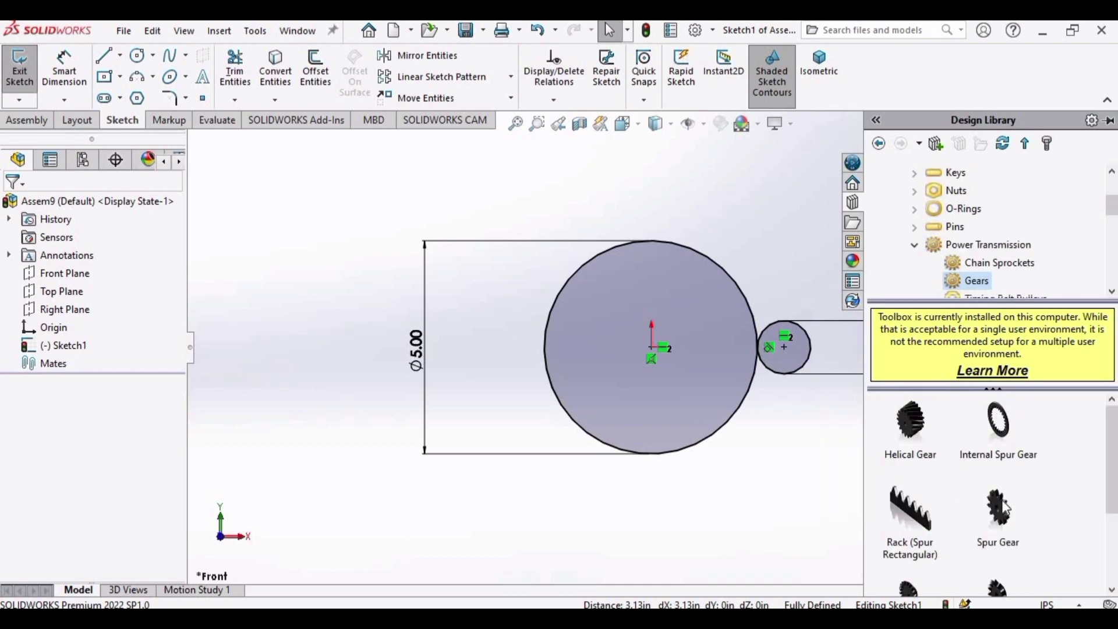
mouse_move(1001, 546)
mouse_down()
mouse_move(654, 349)
mouse_move(657, 339)
mouse_up()
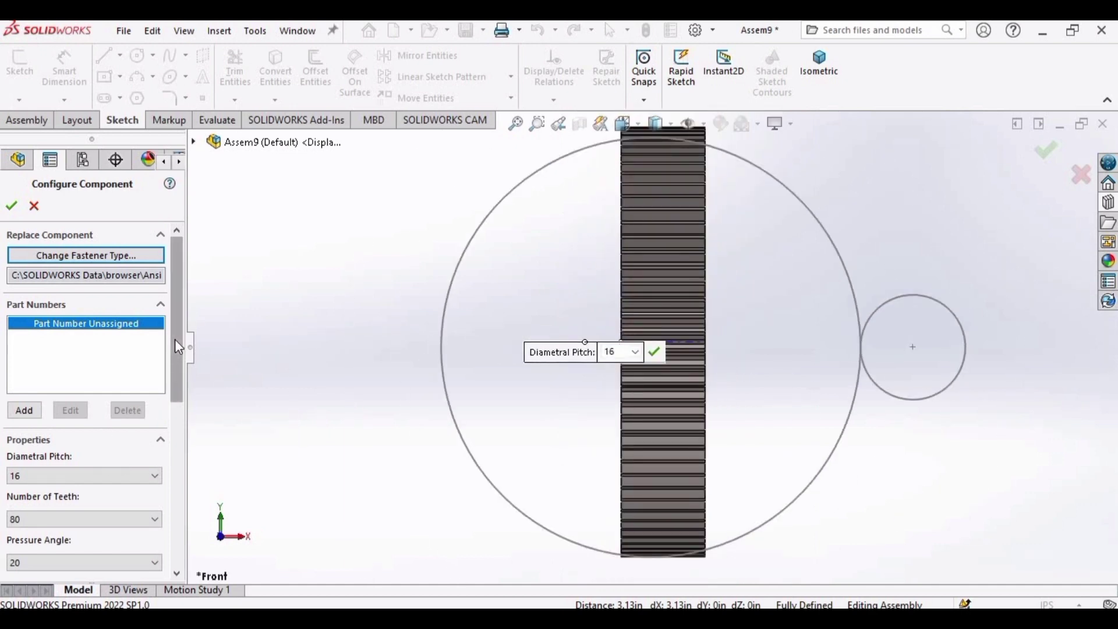
- Choose a diametral pitch of 16 for the inserted spur gear
drag(175, 339, 175, 355)
click(153, 442)
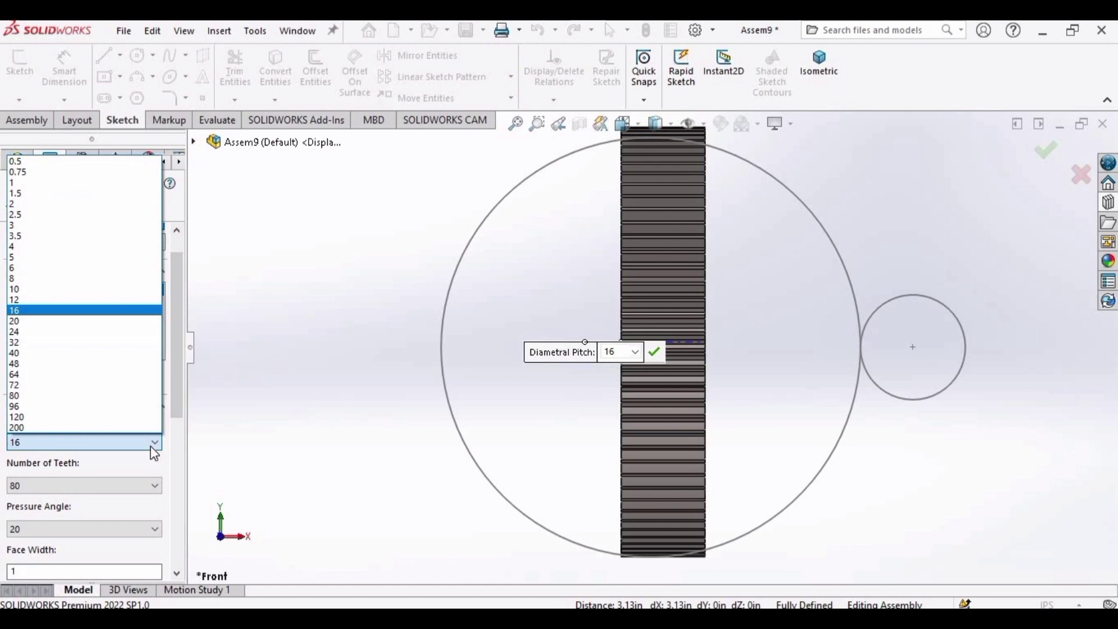
click(43, 313)
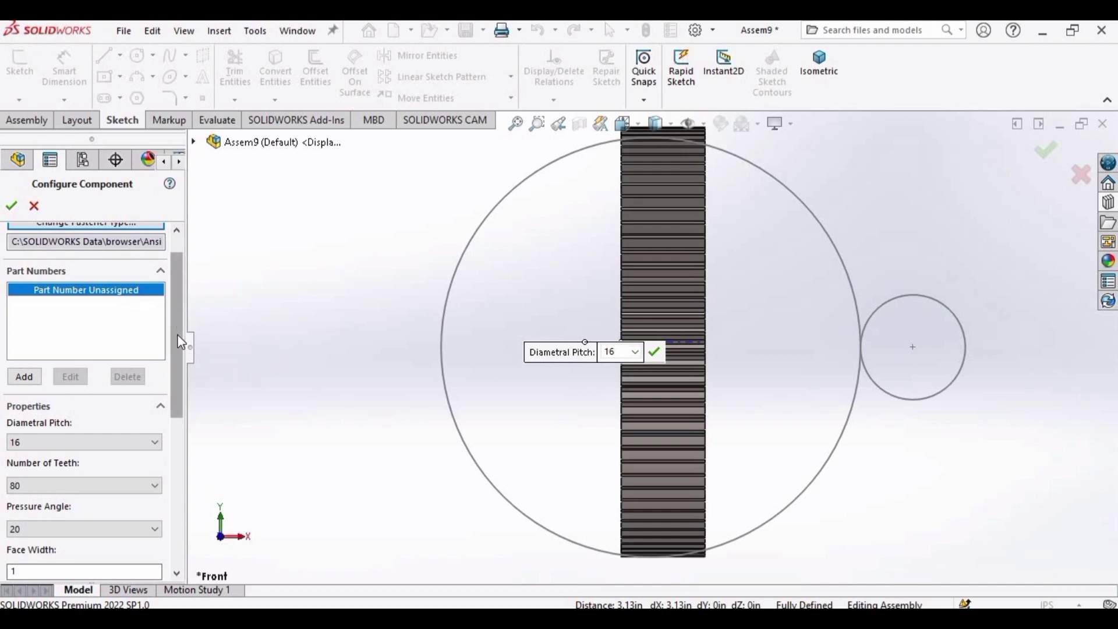
- Set the large gear's number of teeth to 80 and its pressure angle to 20
scroll(157, 372, down, 3)
click(150, 398)
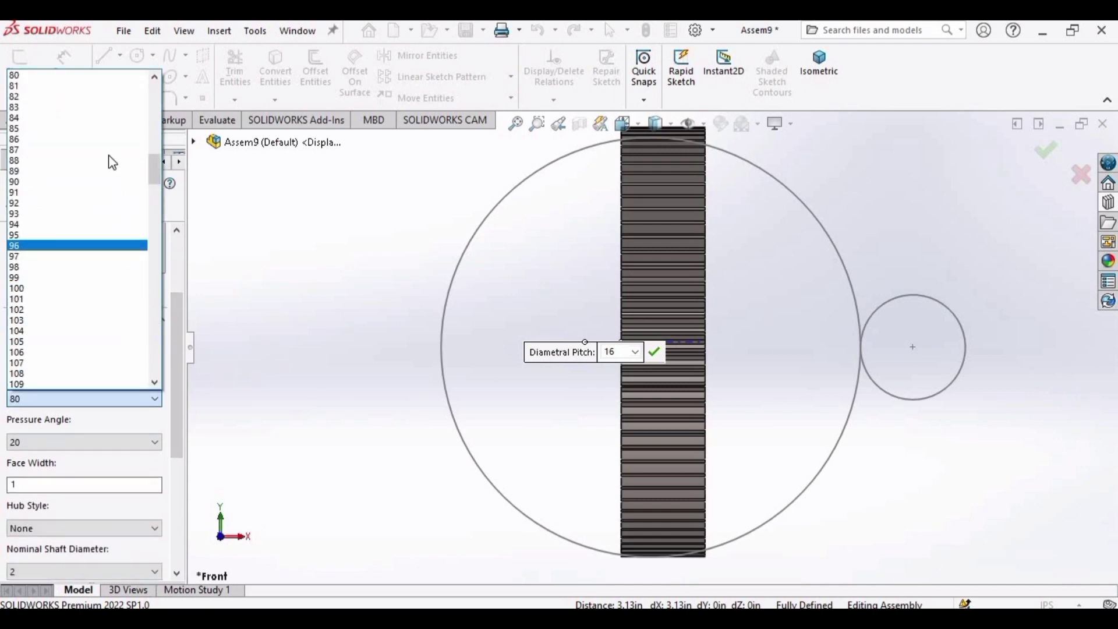
click(95, 74)
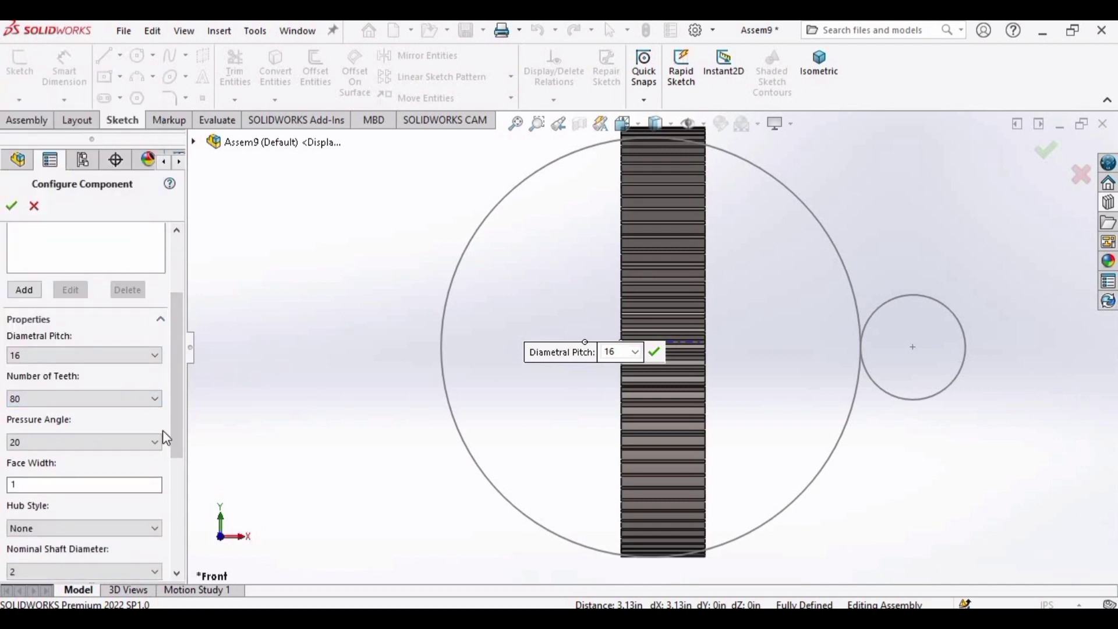
click(116, 442)
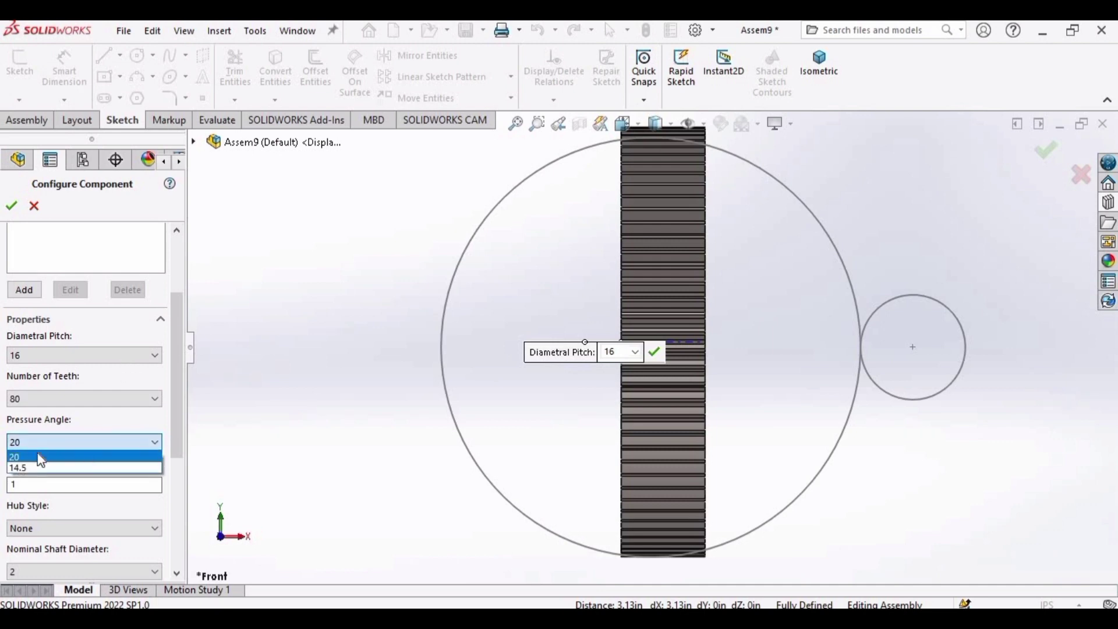
click(39, 458)
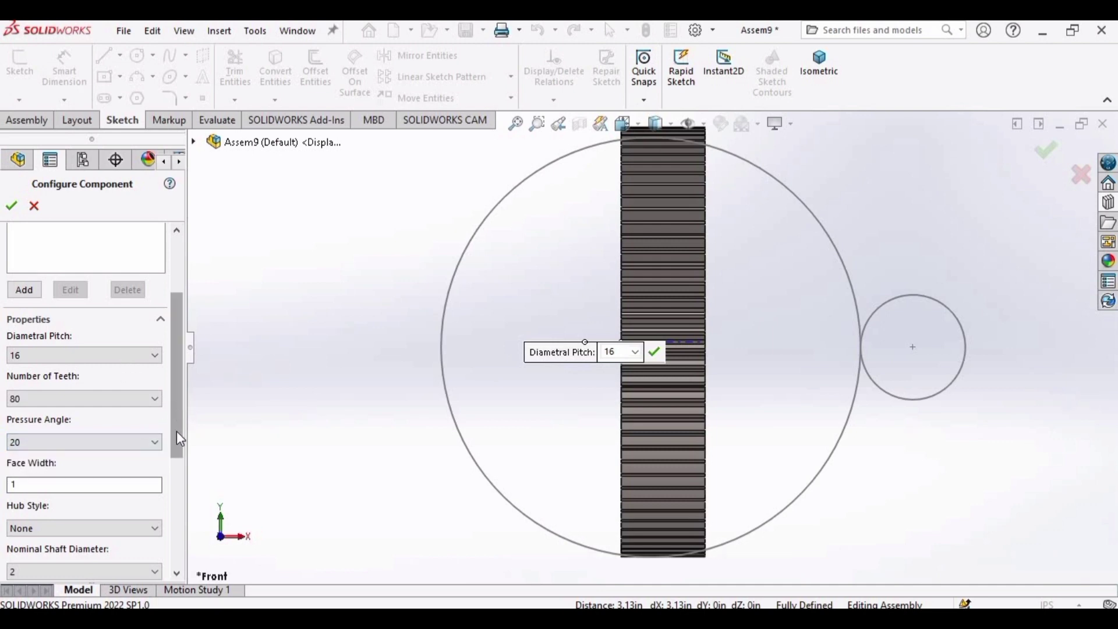
- Configure the large gear with face width 1, nominal shaft diameter 2 and keyway Square(1), and accept the configuration
scroll(174, 445, down, 3)
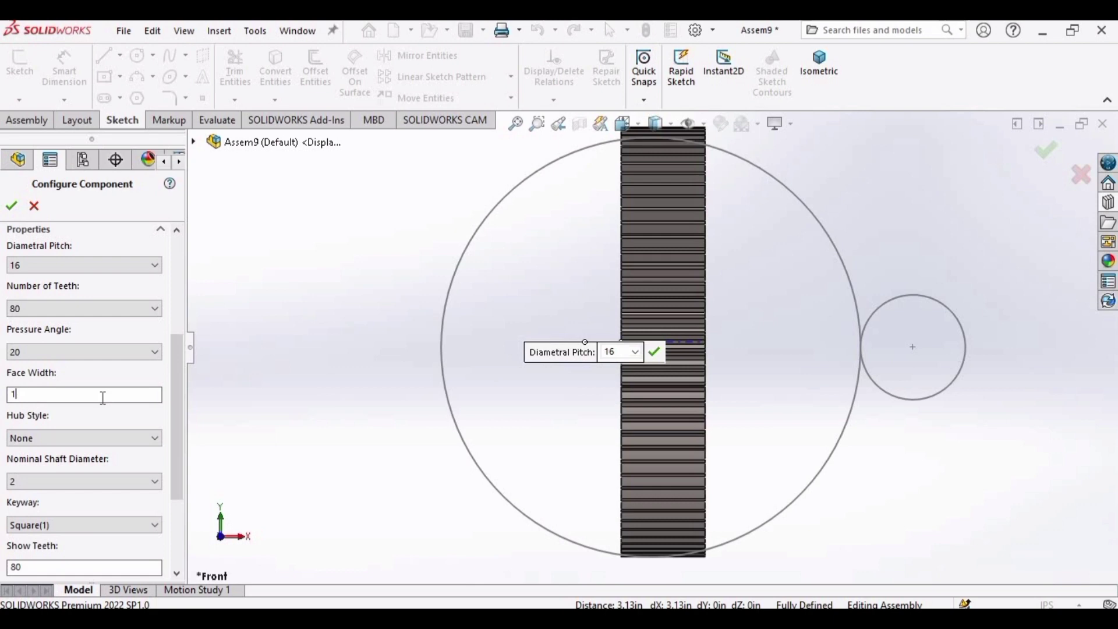
drag(173, 432, 172, 479)
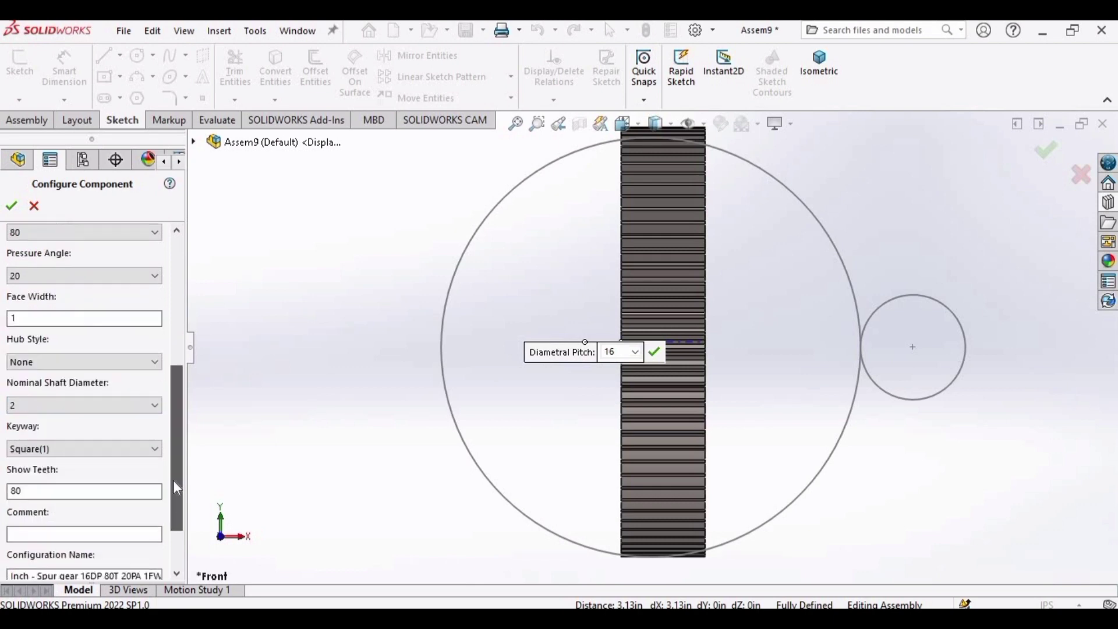
click(155, 380)
click(155, 379)
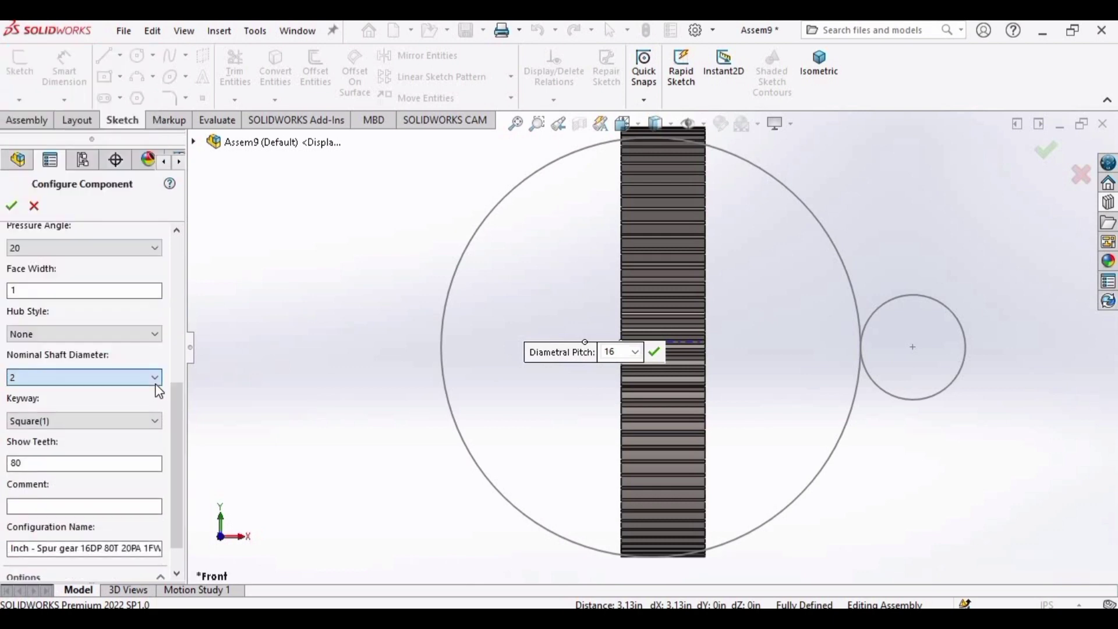
click(155, 419)
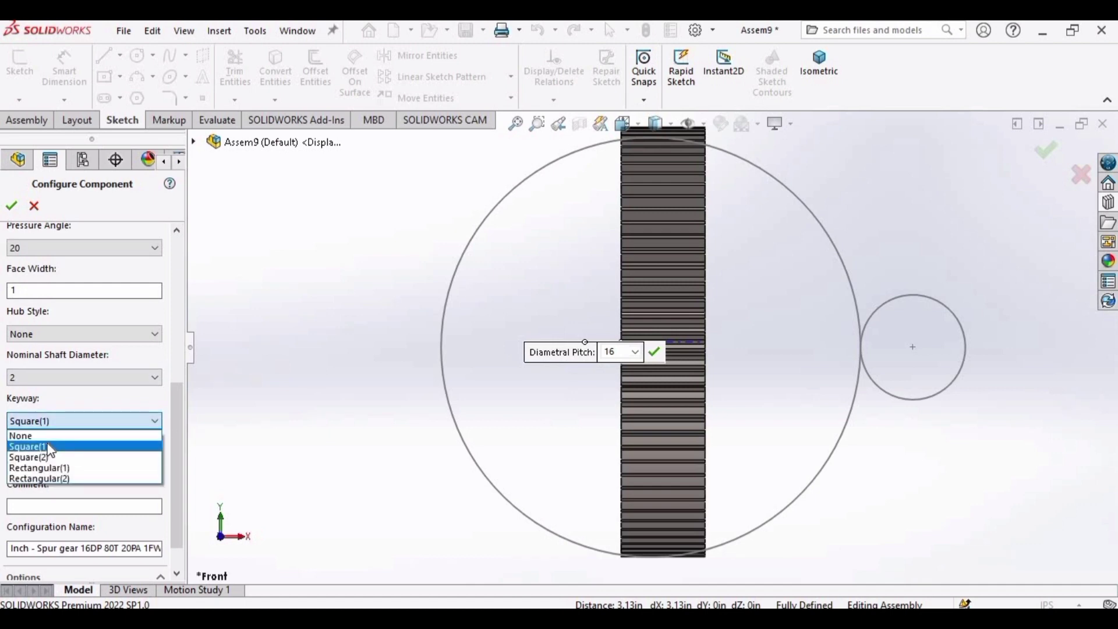
click(50, 447)
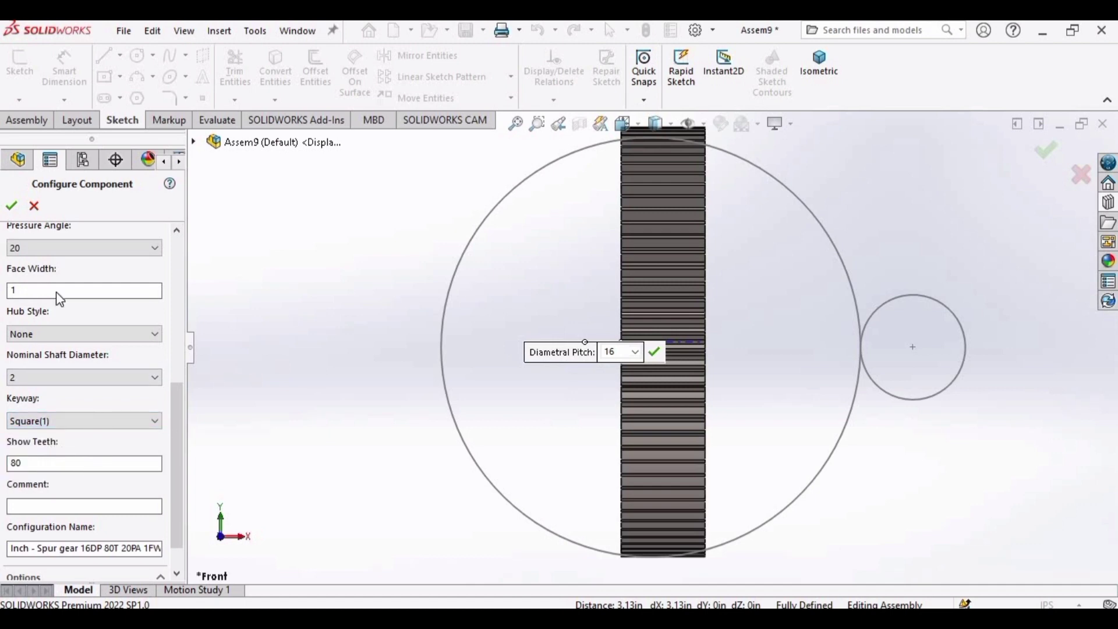
click(9, 208)
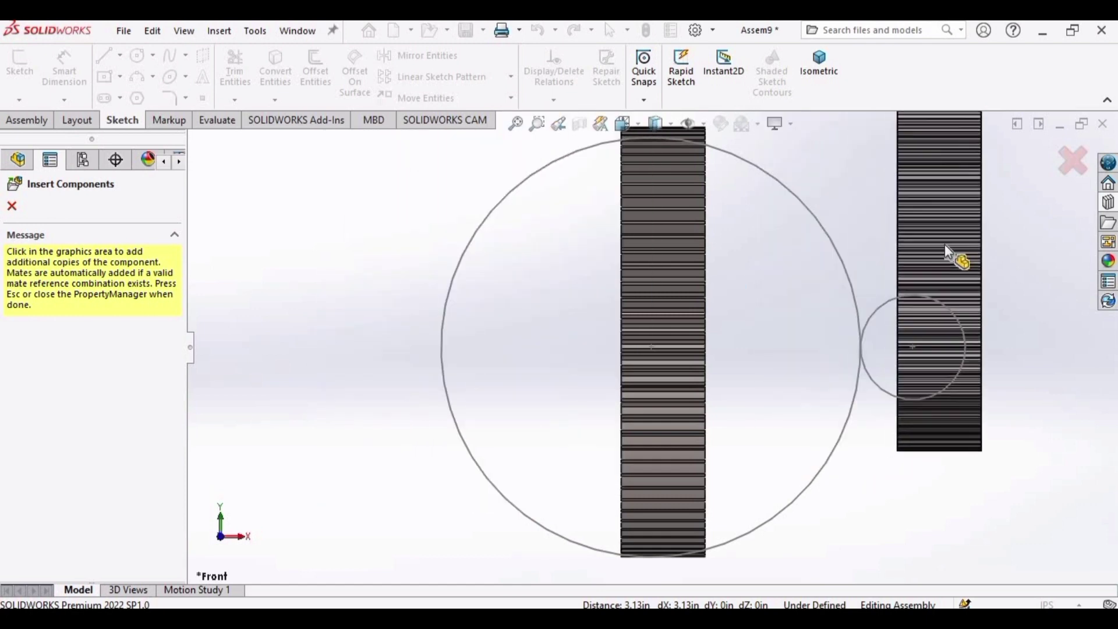
- Place a second copy of the spur gear near the small circle and finish inserting components
click(945, 247)
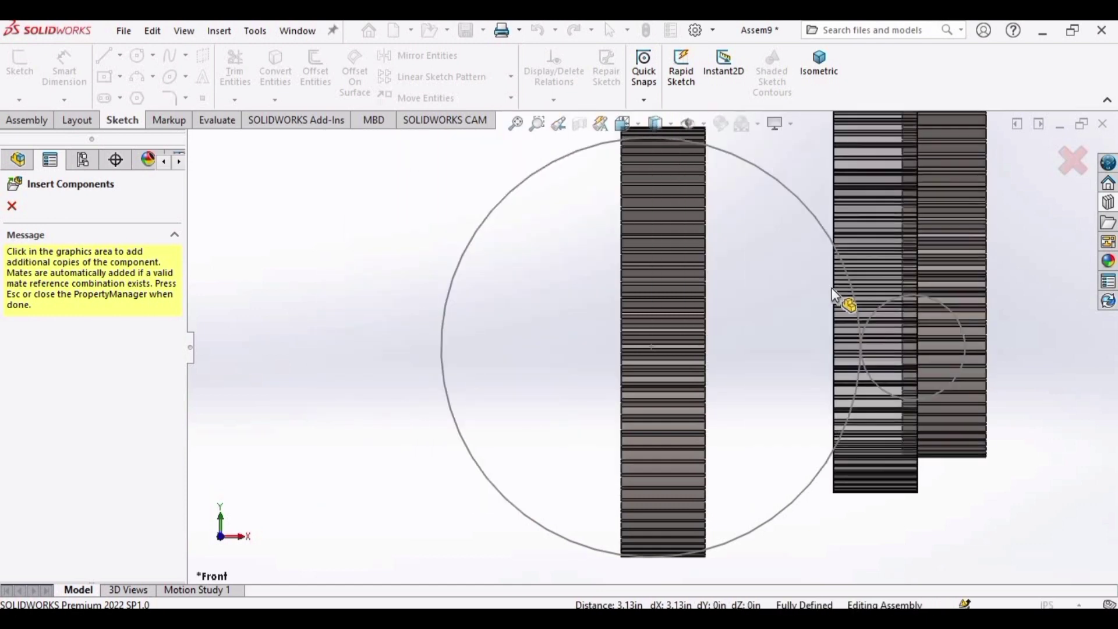
key(Escape)
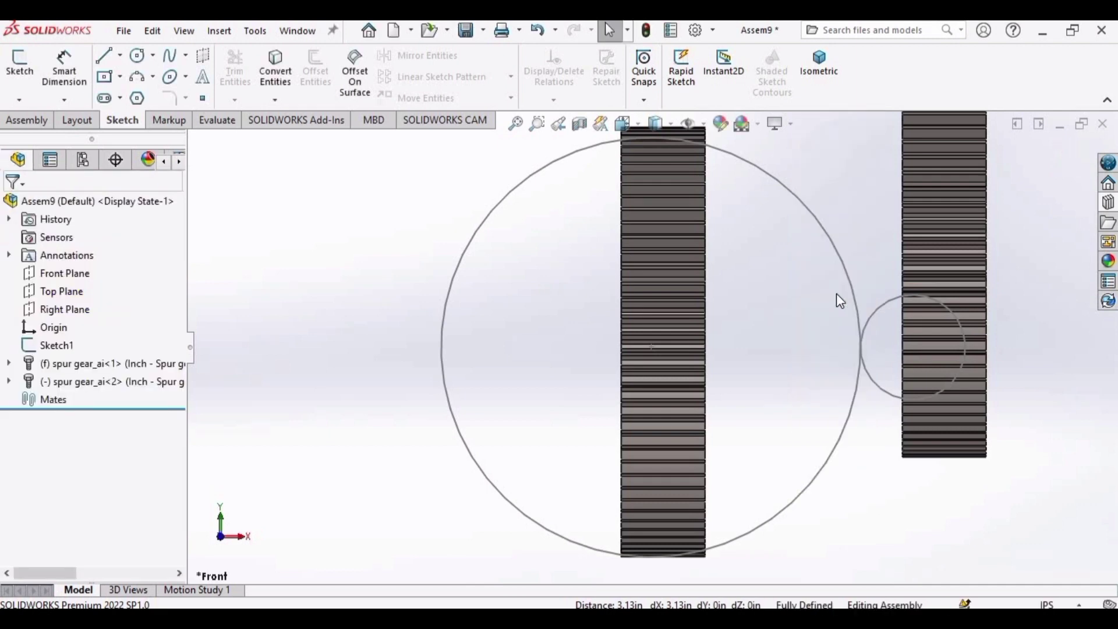
- Edit the second gear's Toolbox configuration to 20 teeth at a diametral pitch of 16
click(941, 247)
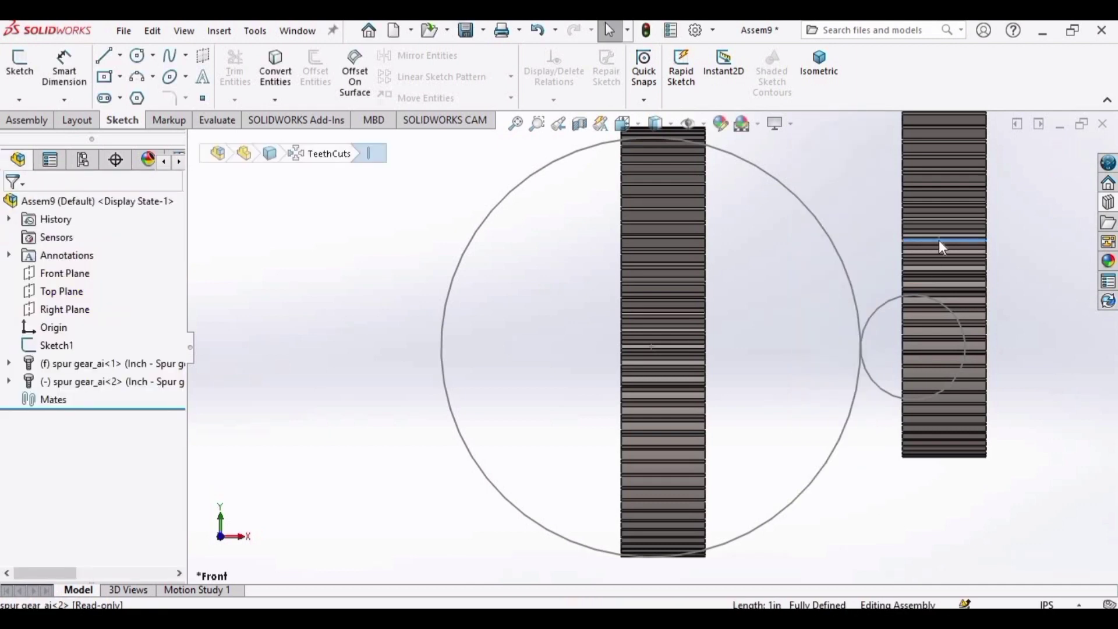
right_click(941, 247)
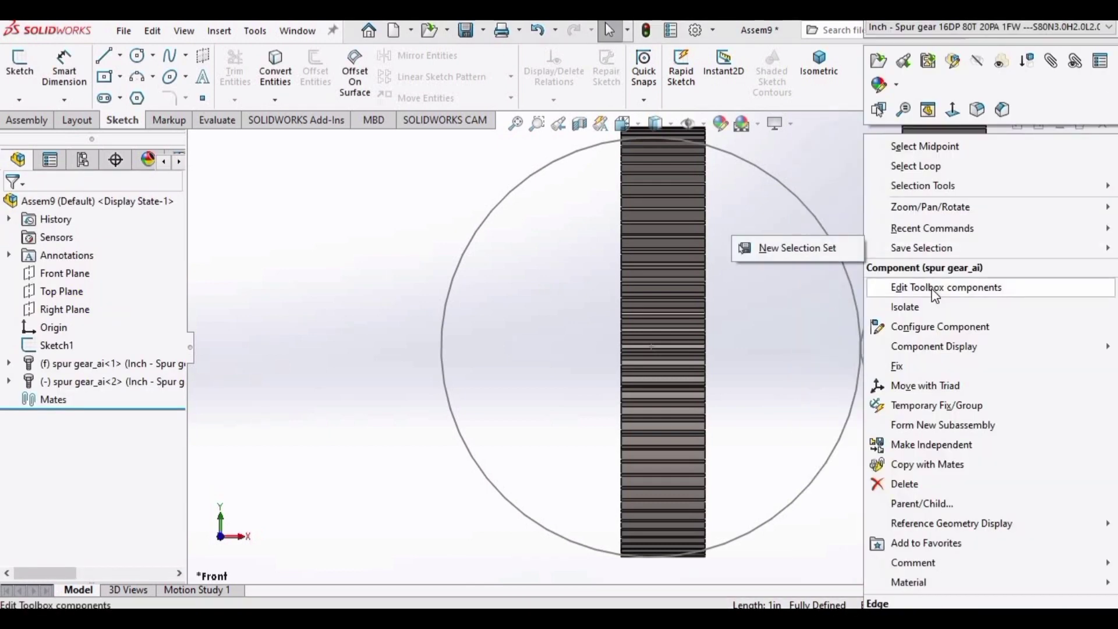
key(Escape)
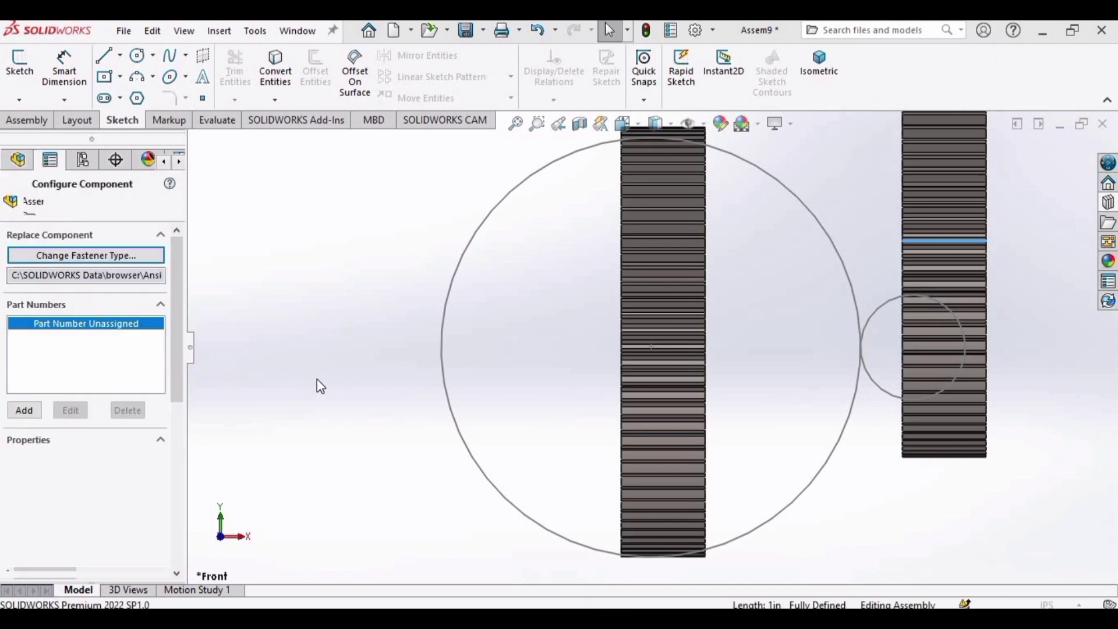
drag(174, 316, 172, 351)
click(156, 406)
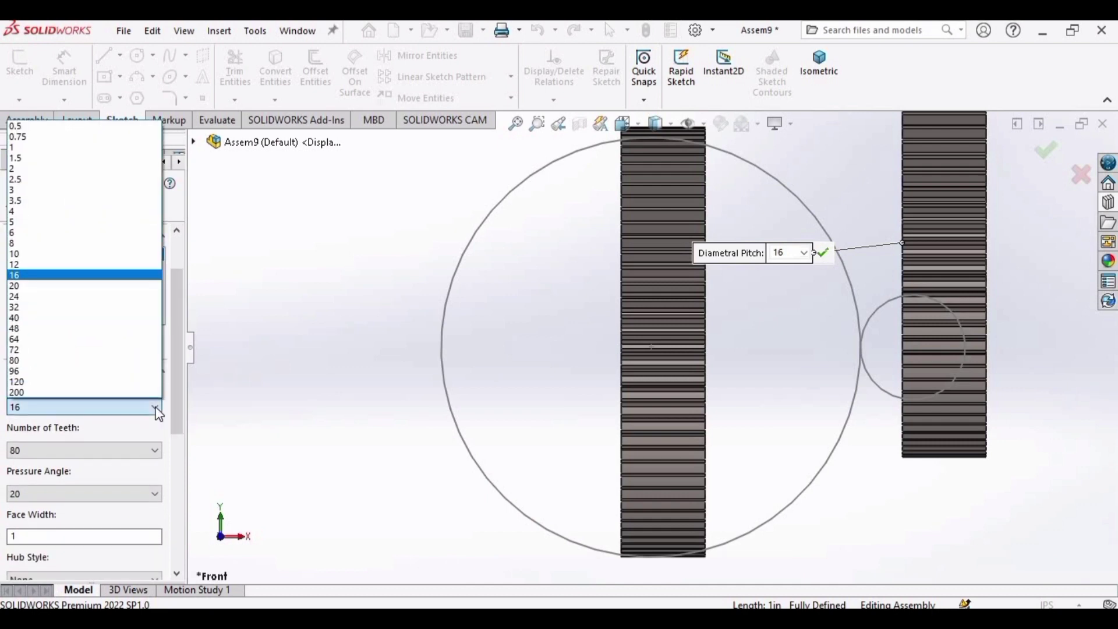
click(155, 407)
click(157, 411)
click(157, 411)
drag(178, 411, 184, 470)
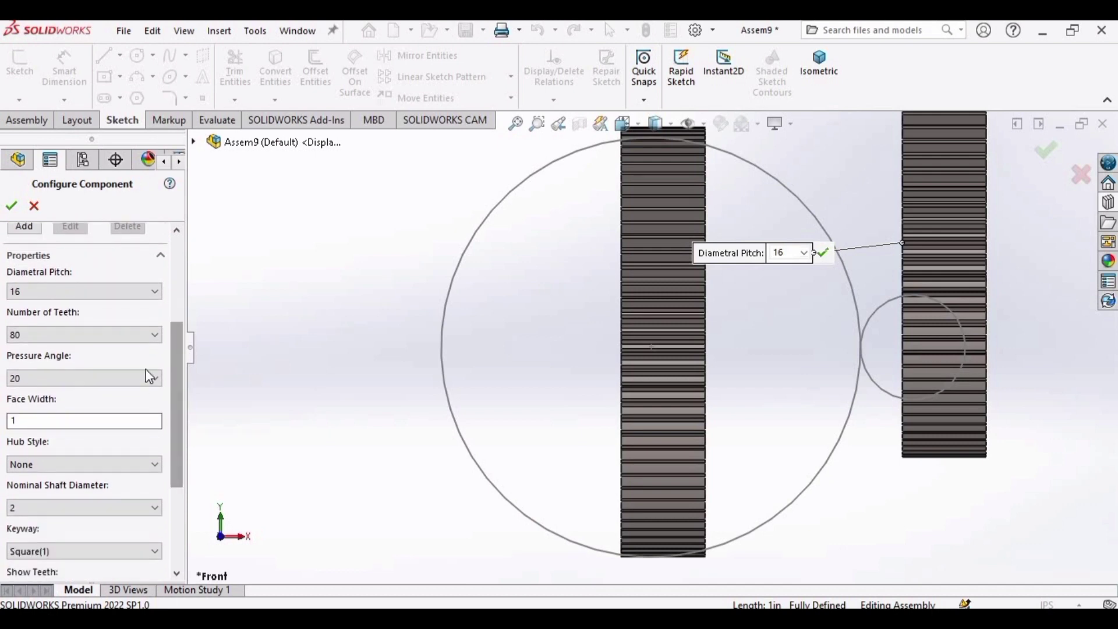
click(155, 334)
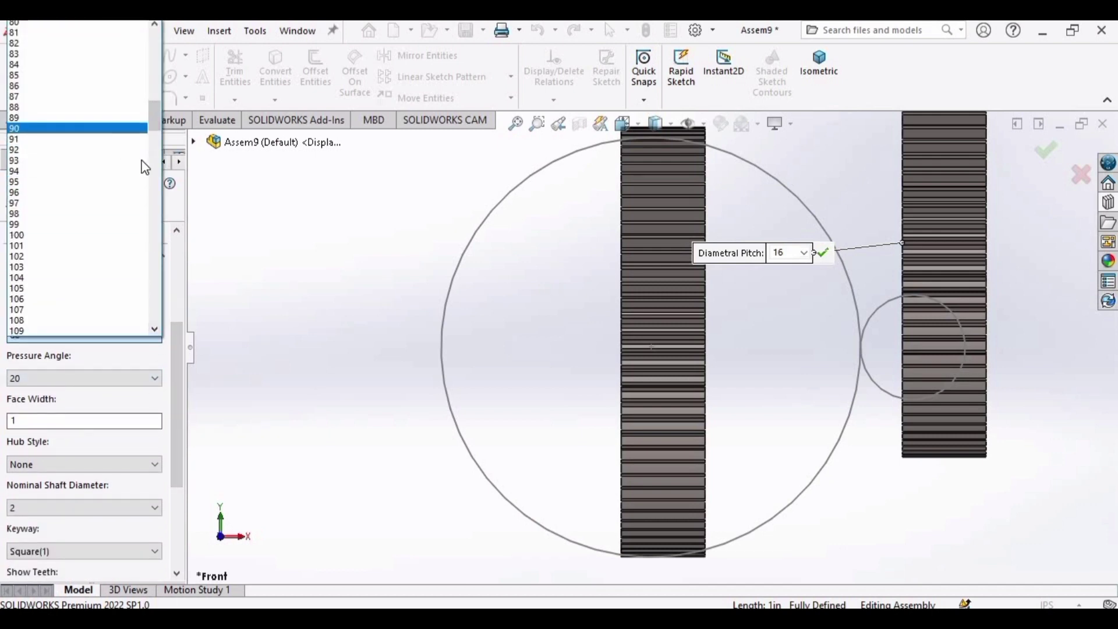
drag(153, 117, 158, 46)
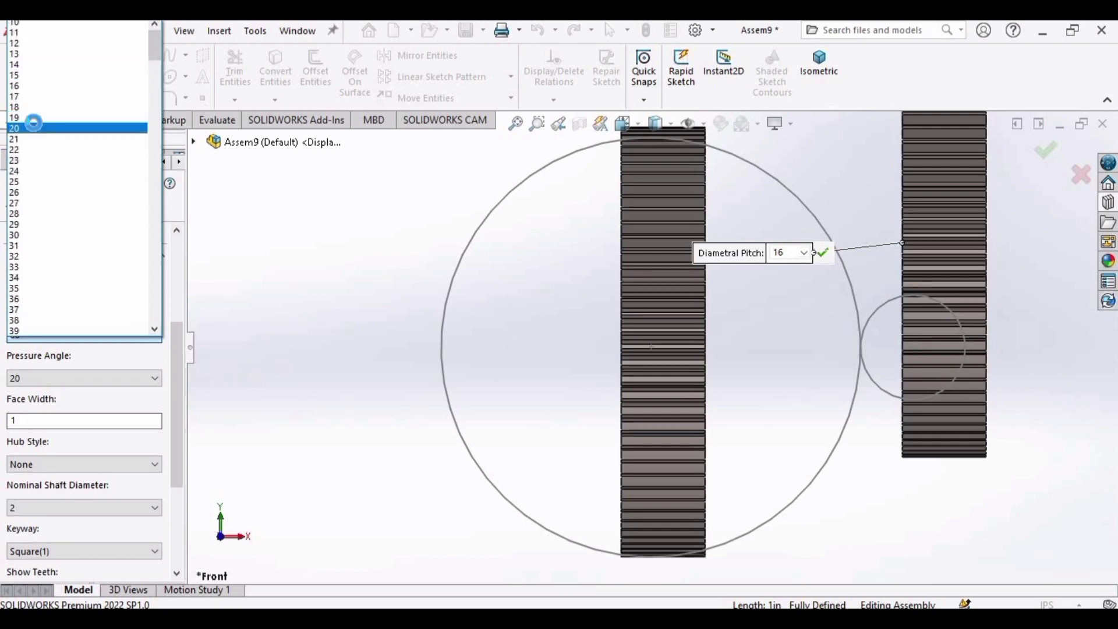
click(30, 128)
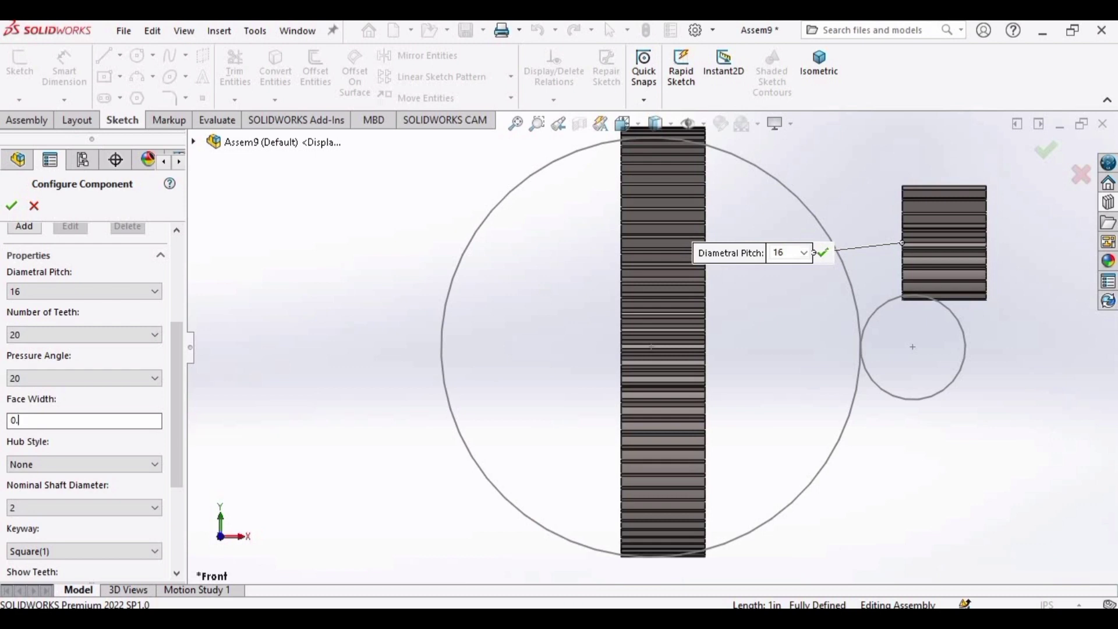
- Set the second gear's face width to 0.75 and its nominal shaft diameter to 1
key(Return)
scroll(177, 431, down, 2)
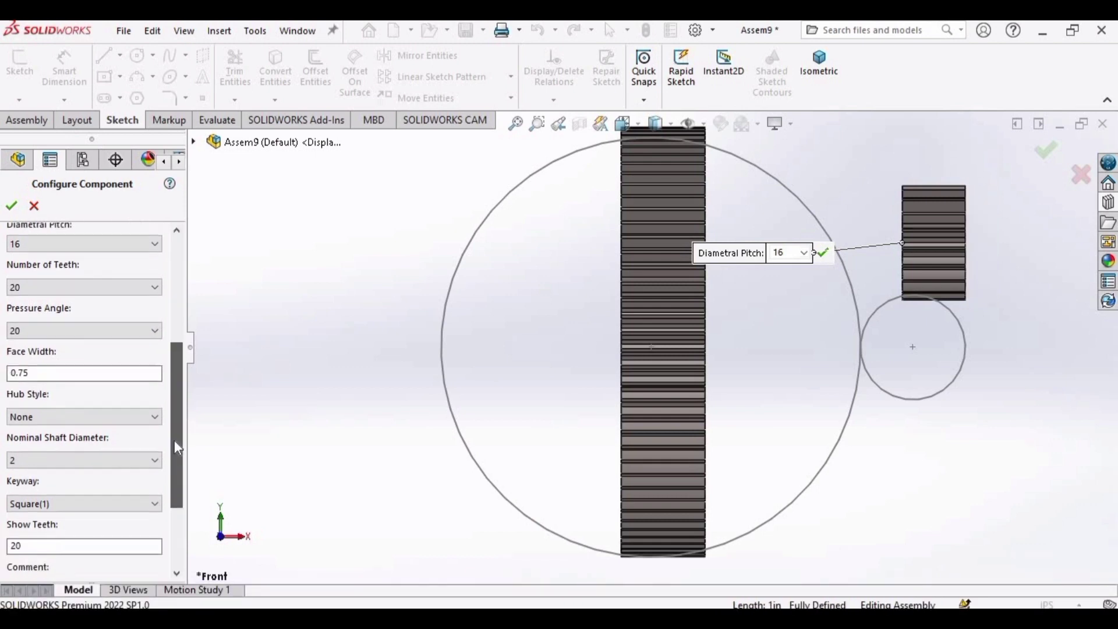
scroll(177, 448, down, 3)
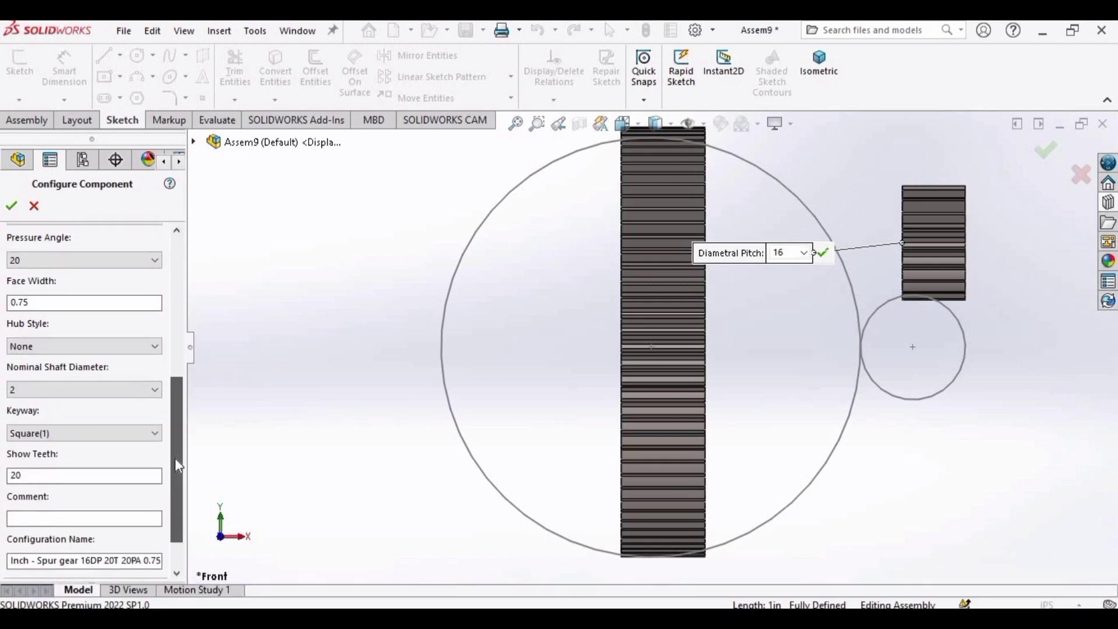
click(156, 390)
scroll(38, 194, up, 1)
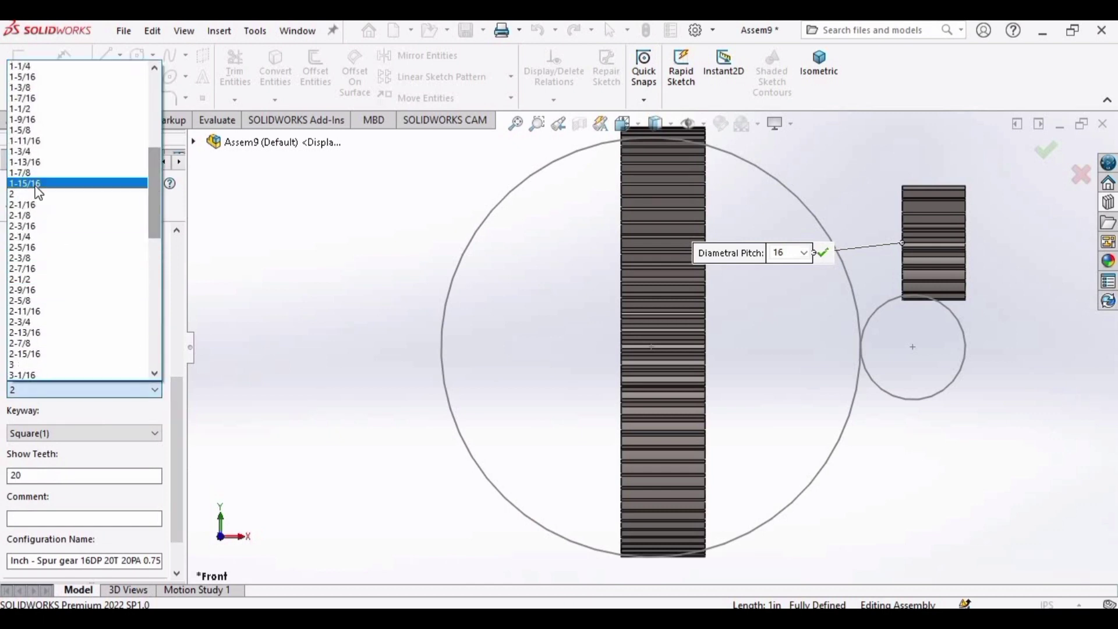
click(156, 144)
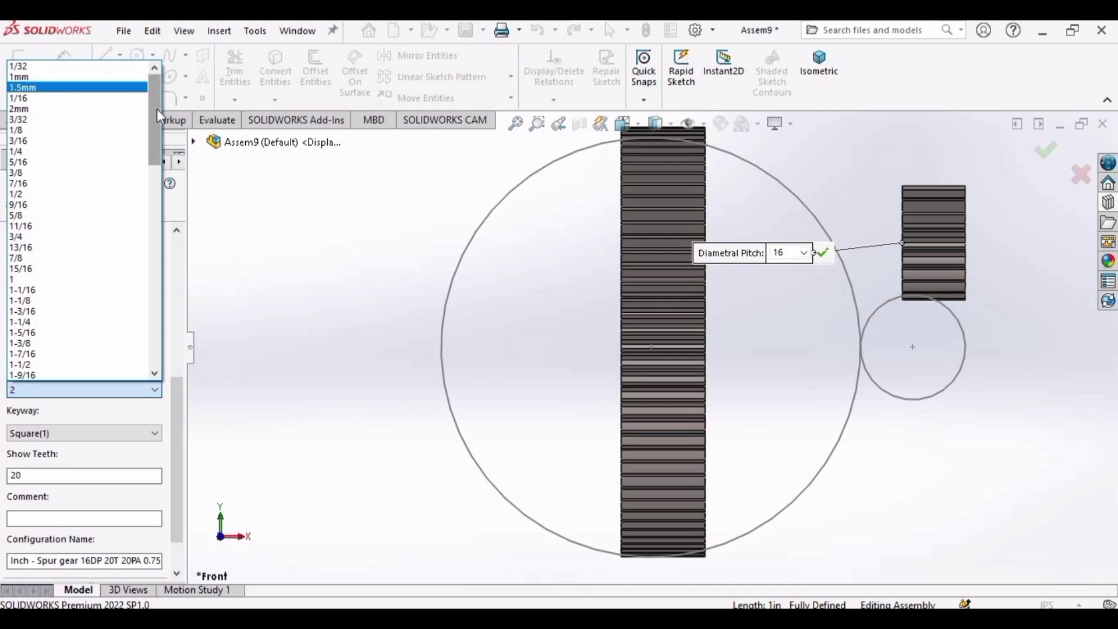
scroll(156, 115, down, 1)
click(140, 256)
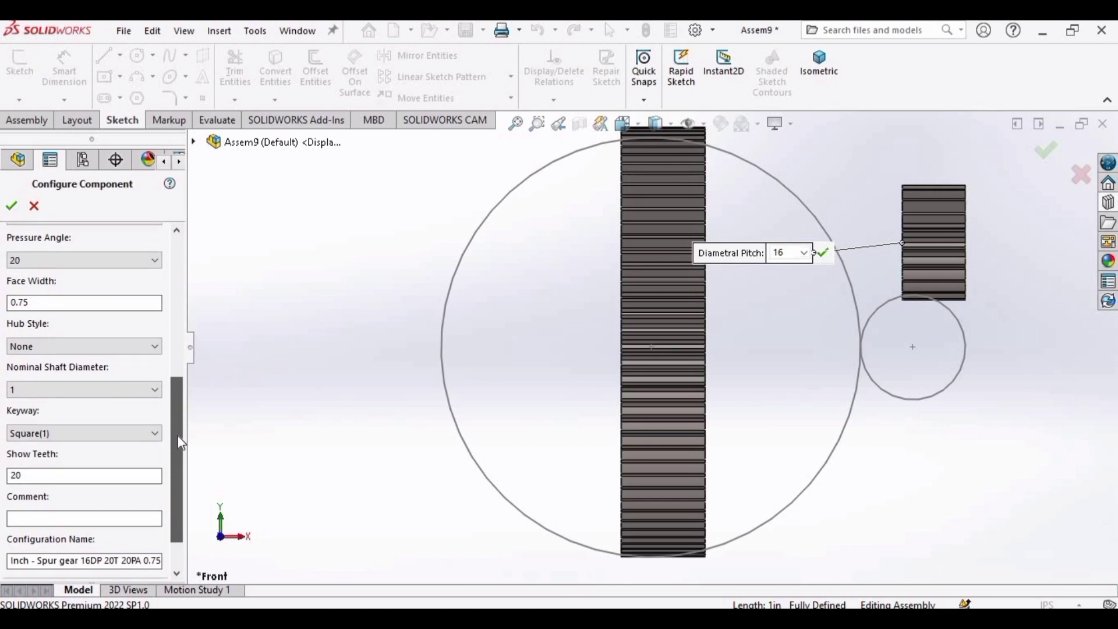
- Choose the Square(1) keyway for the second gear and accept its configuration
drag(178, 436, 175, 471)
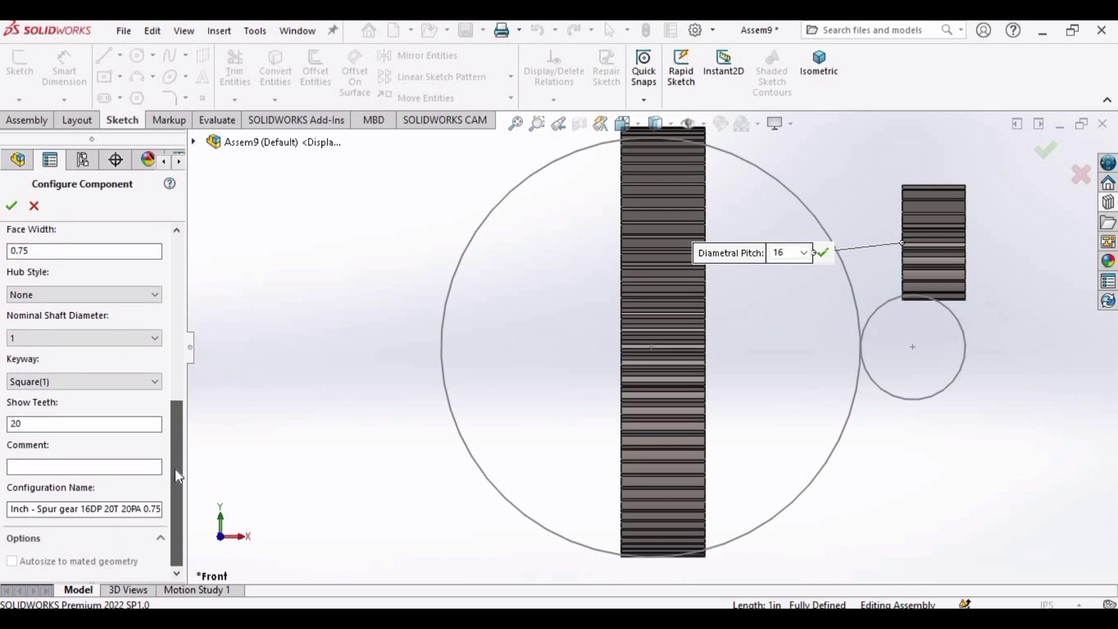
click(155, 381)
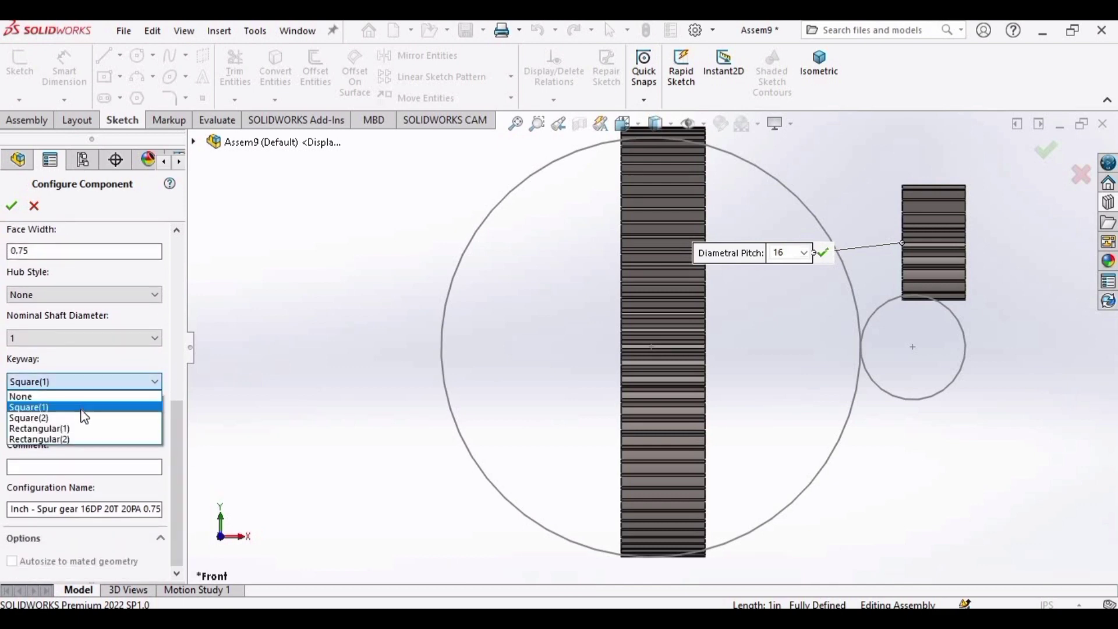
click(81, 409)
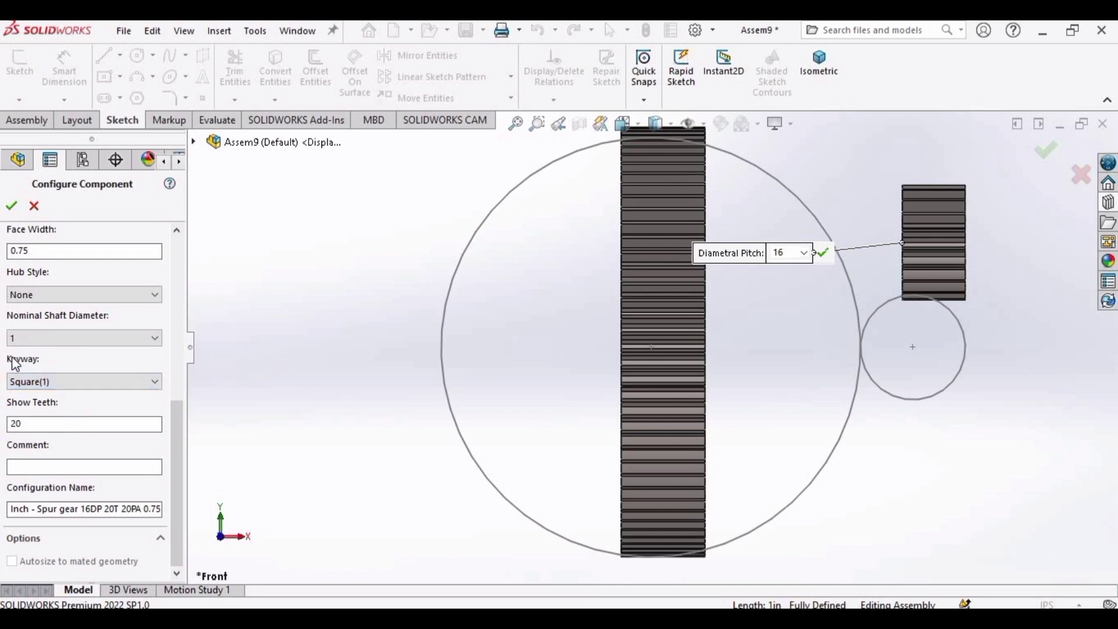
click(12, 207)
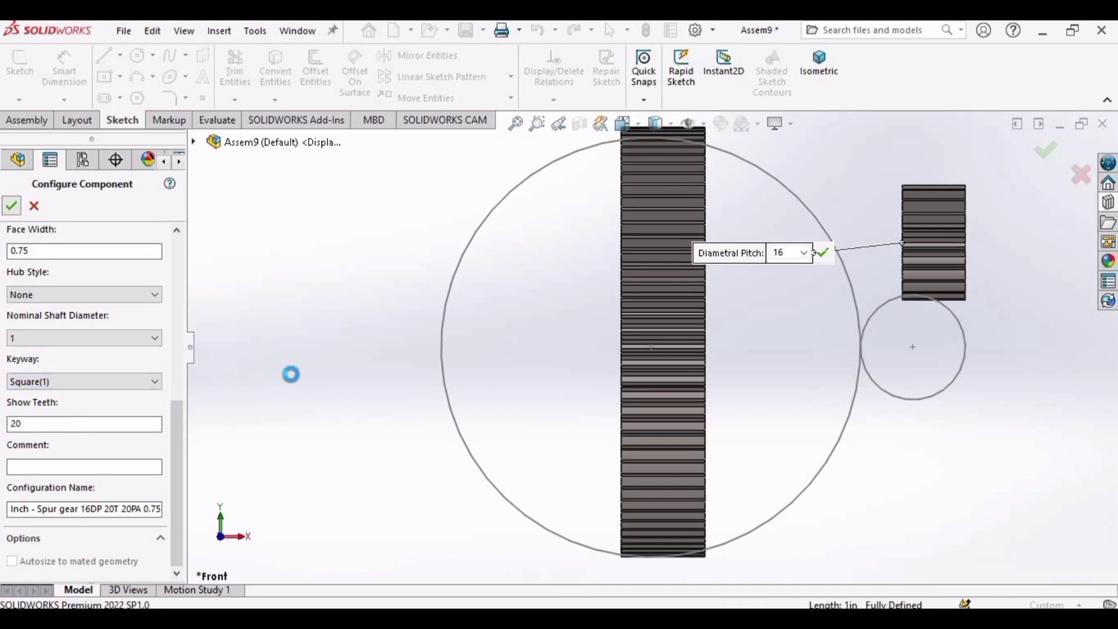
- Float the fixed large gear and rotate the component so that its flat face points toward the front view
right_click(664, 330)
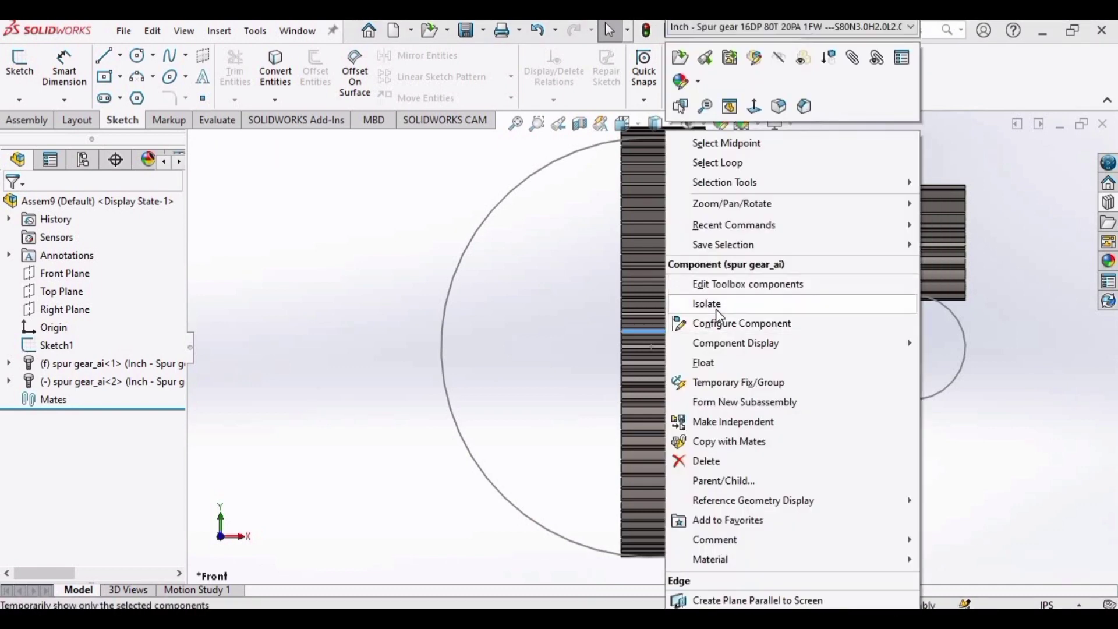
click(744, 365)
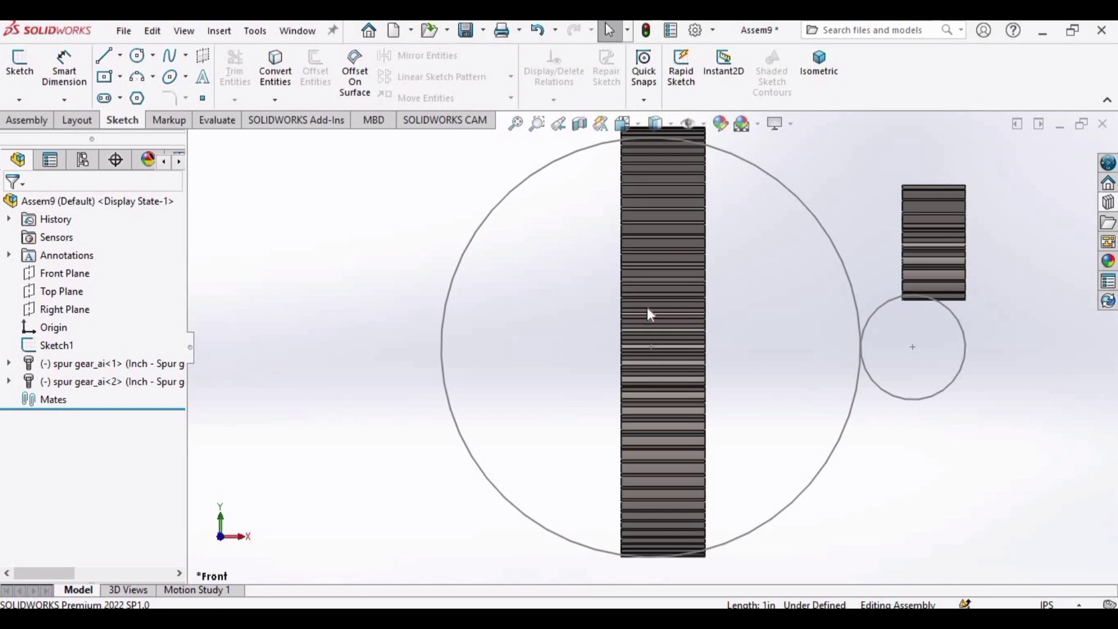
click(24, 120)
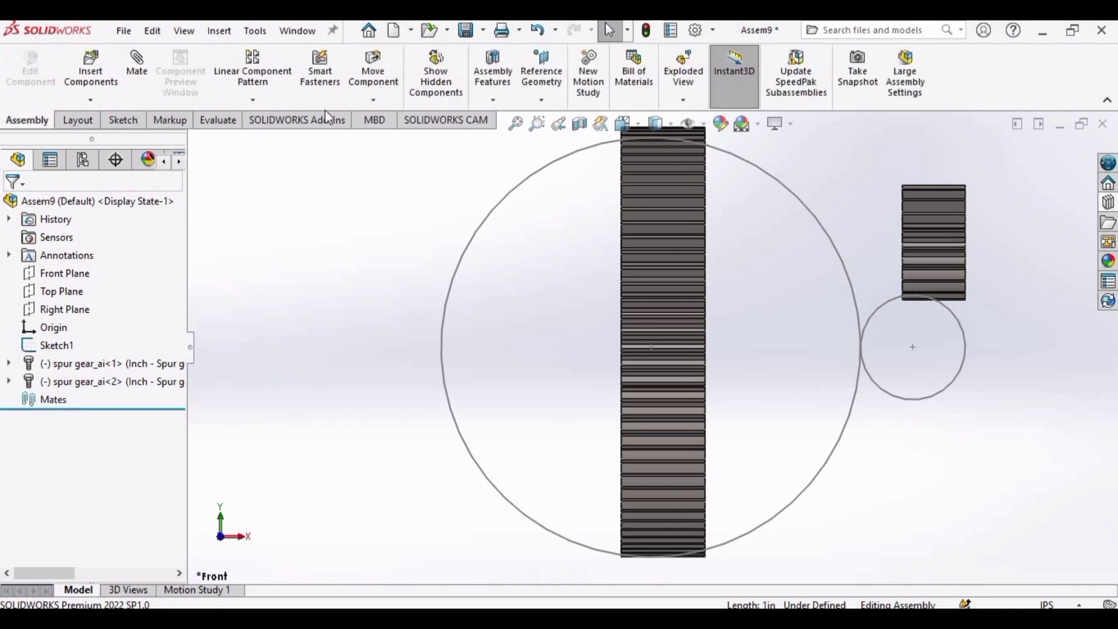
click(371, 102)
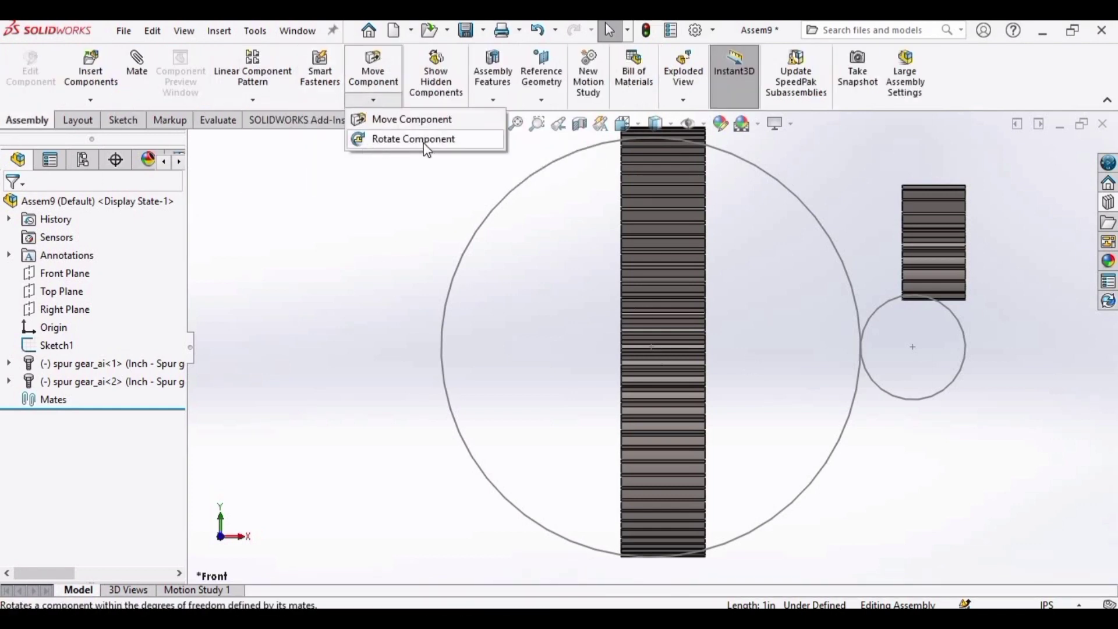
click(406, 139)
drag(627, 298, 547, 299)
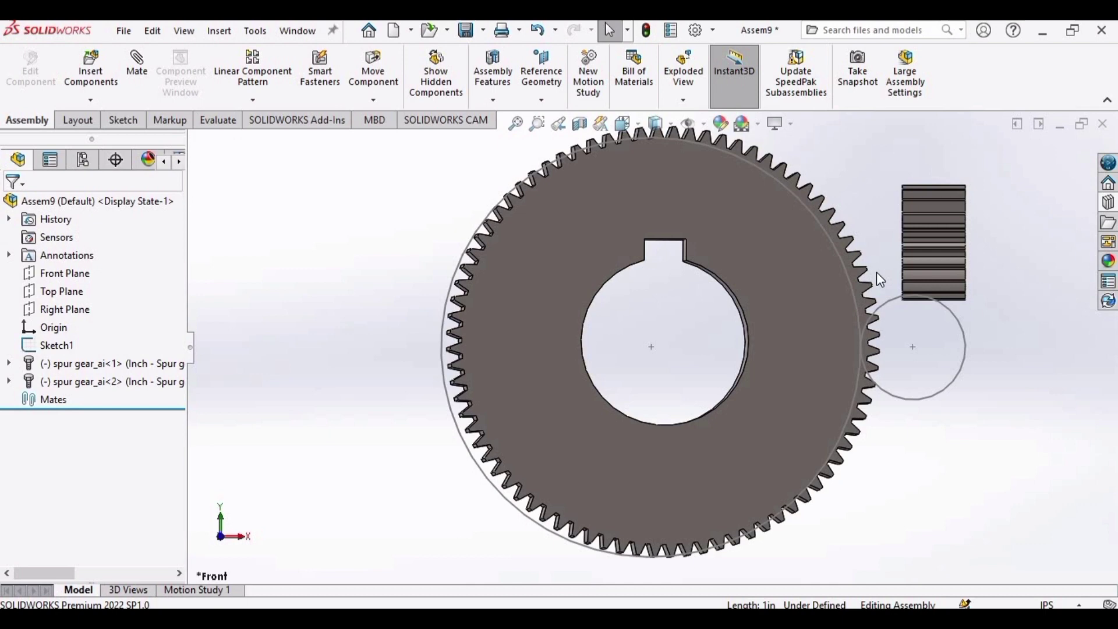
- Rotate the small gear so that its flat face points toward the front view, and end the Rotate Component command
drag(905, 269, 841, 260)
key(Escape)
key(Escape)
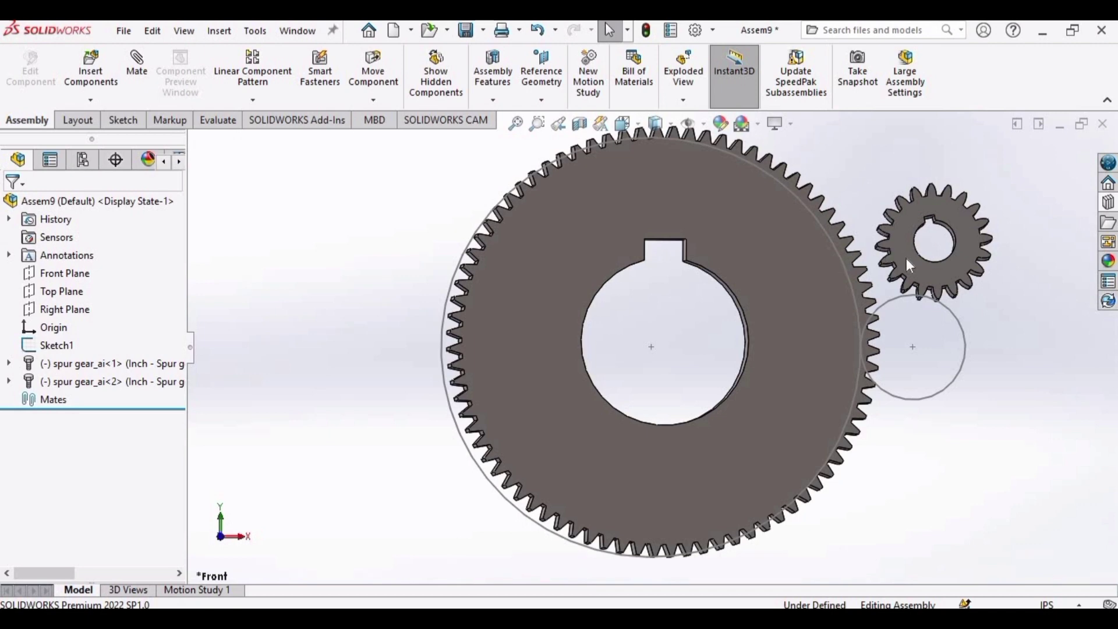
- Move the small gear down beside the large gear, roughly over its 1.25 in layout circle, and end the Move Component command
click(373, 68)
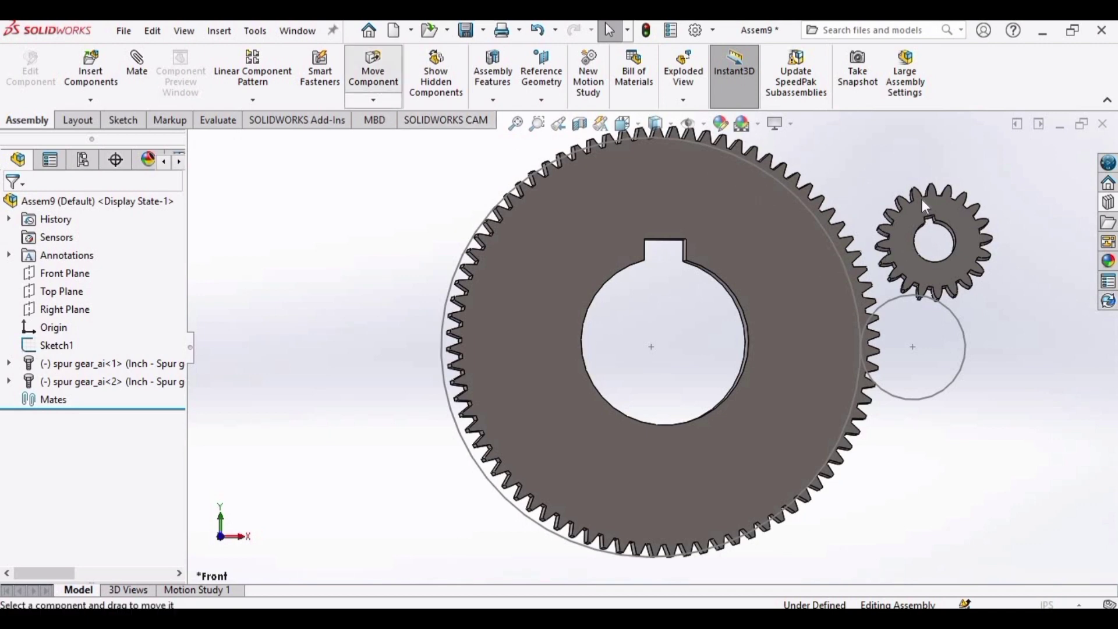
drag(904, 279, 906, 314)
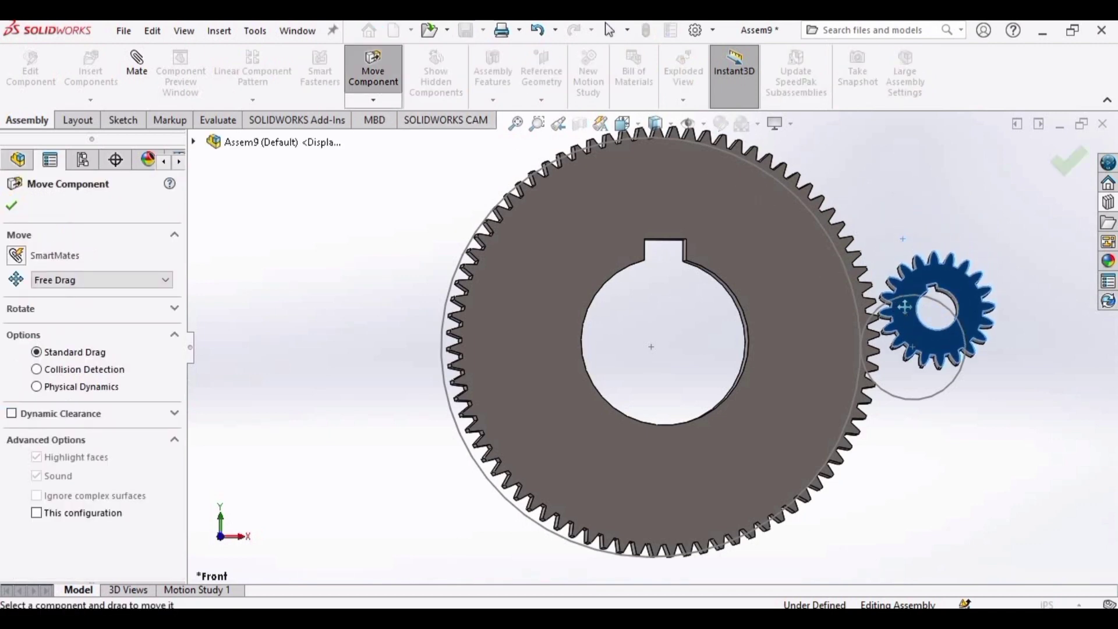
key(Escape)
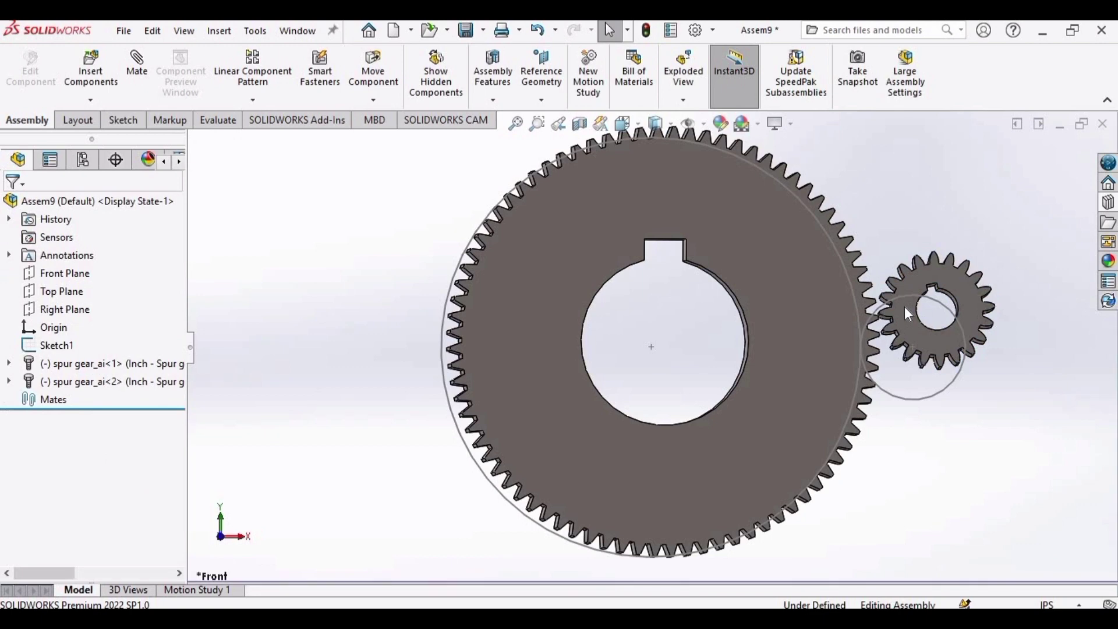
- Add a concentric mate between the large gear's bore edge and the 5 in layout circle
click(135, 70)
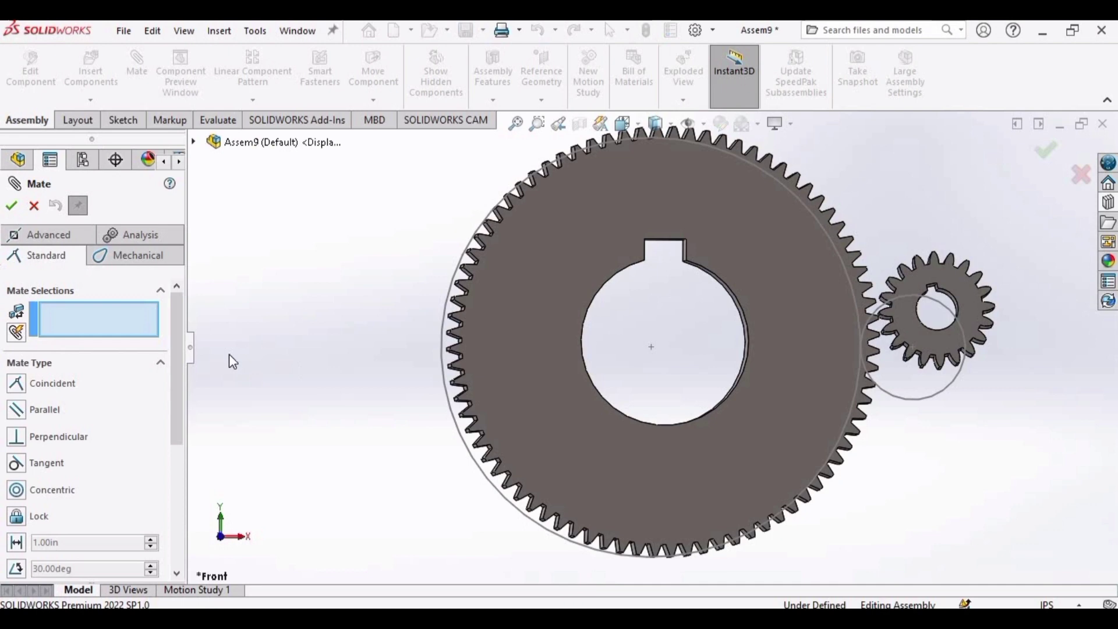
click(631, 419)
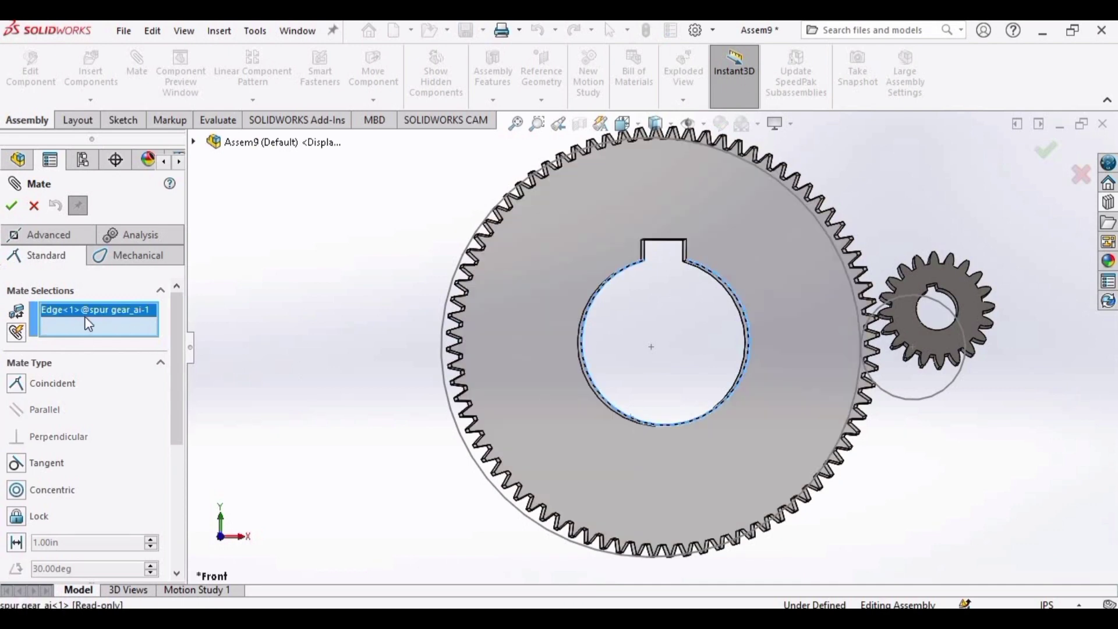
click(488, 483)
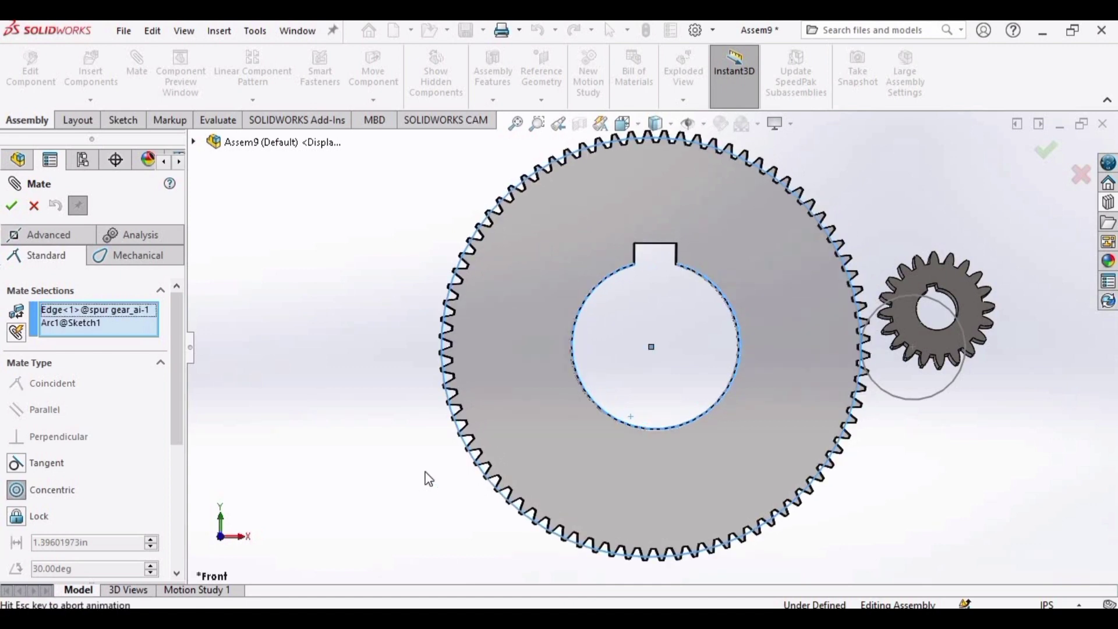
click(12, 206)
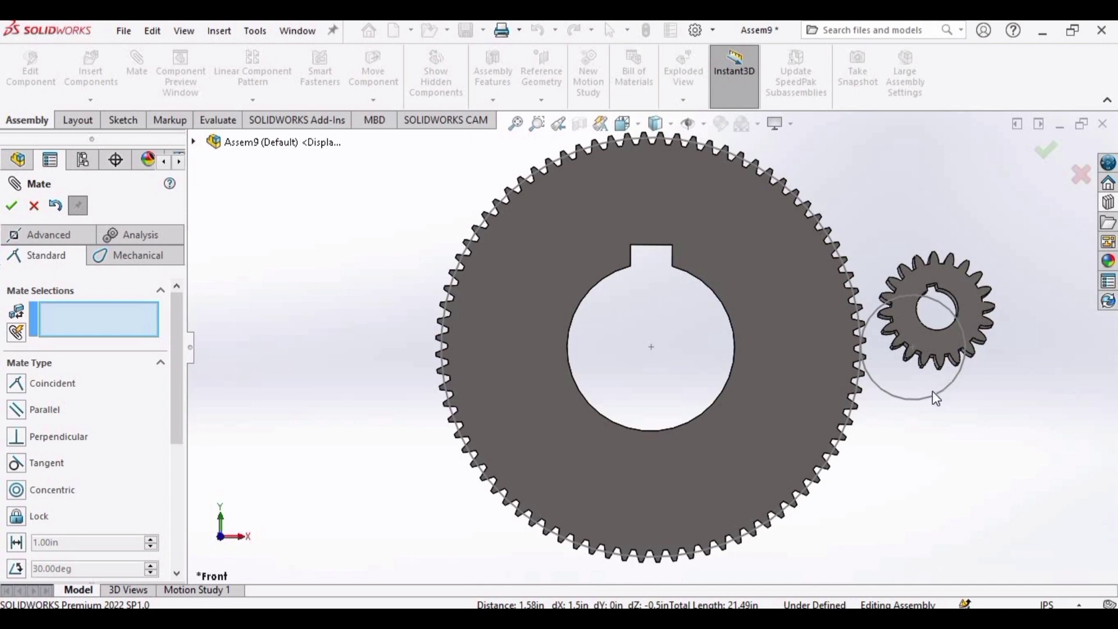
- Add a concentric mate between the 1.25 in layout circle and the small gear's bore edge, and finish mating
click(936, 395)
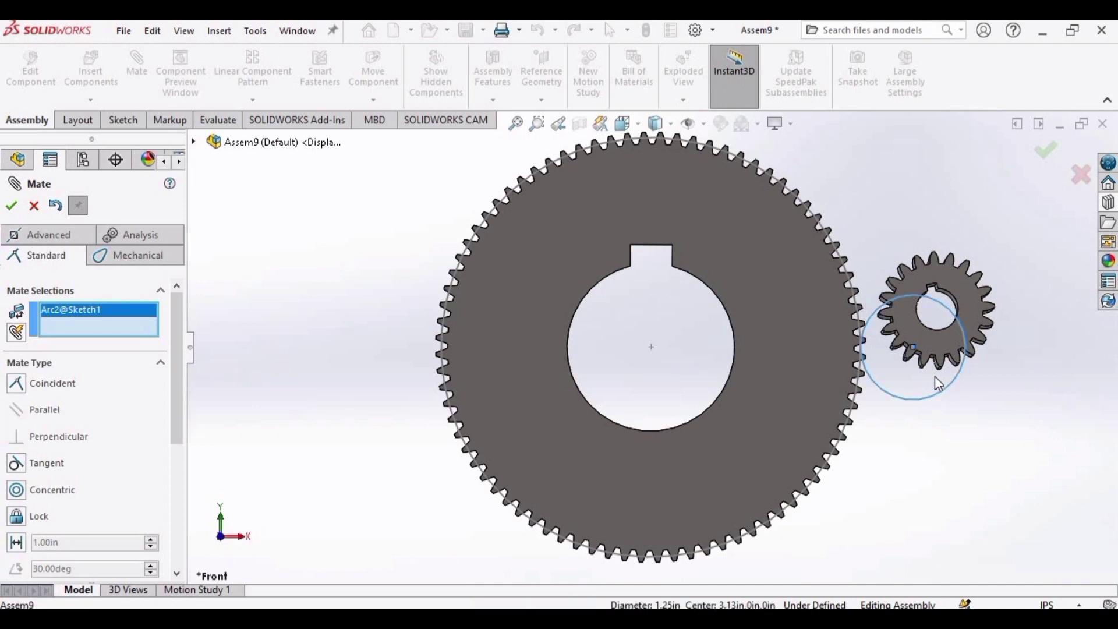
click(944, 328)
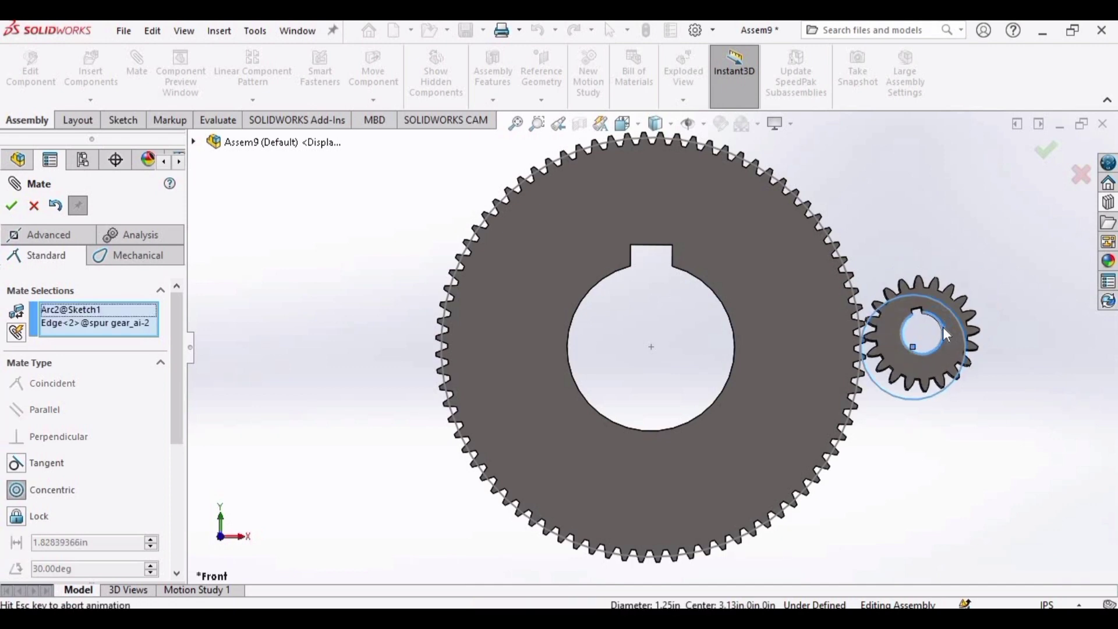
click(1070, 291)
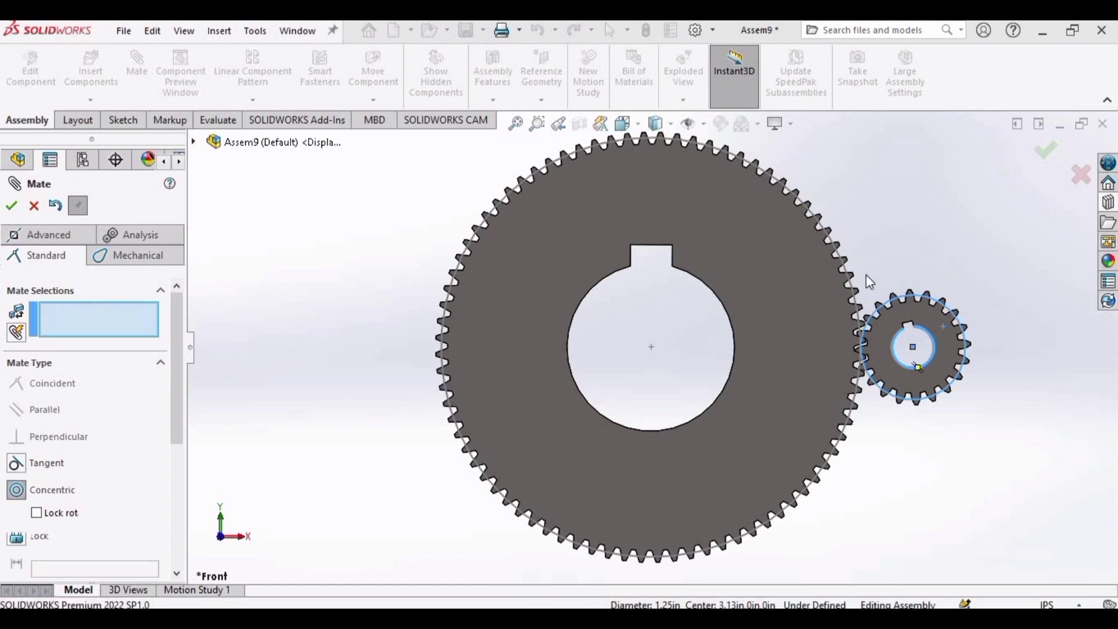
click(12, 206)
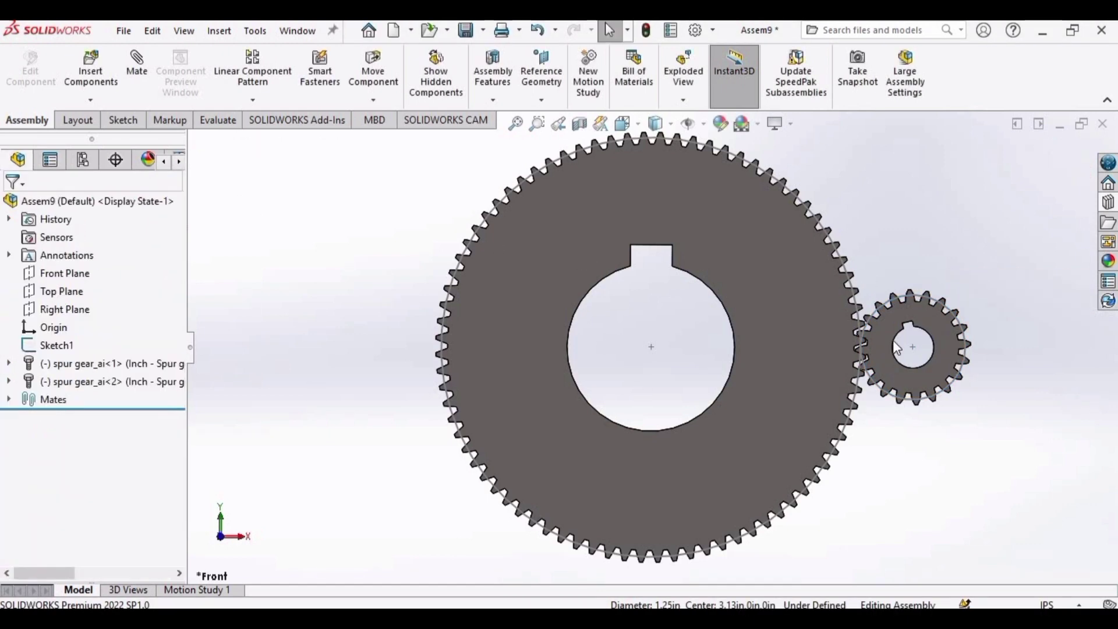
- Hide Sketch1 with the two layout circles
scroll(896, 349, down, 3)
key(f)
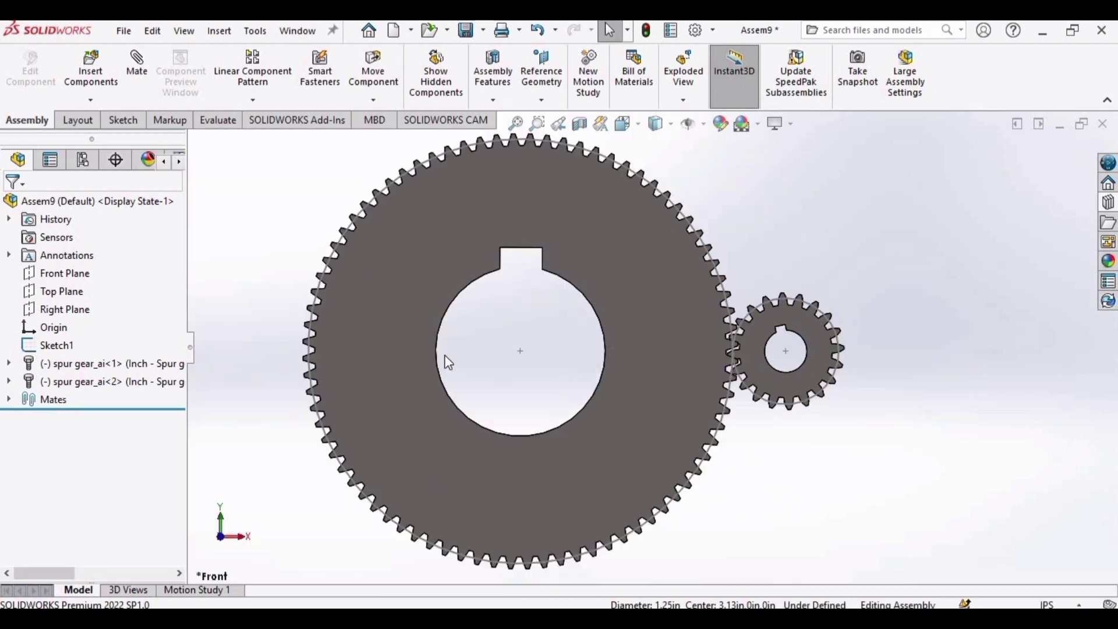
click(65, 346)
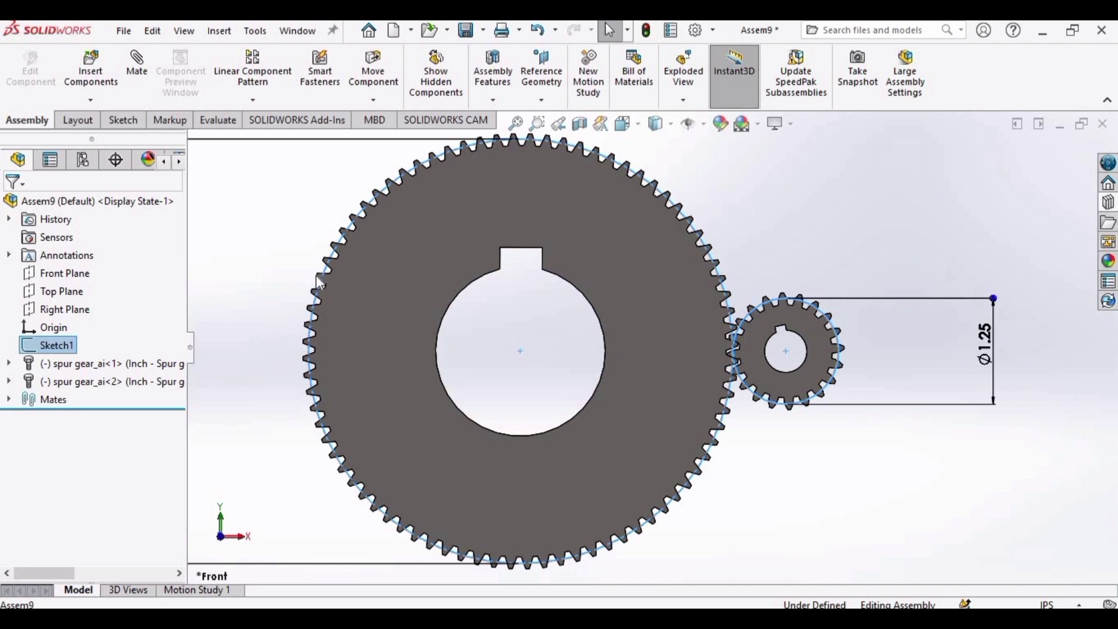
right_click(60, 352)
click(70, 277)
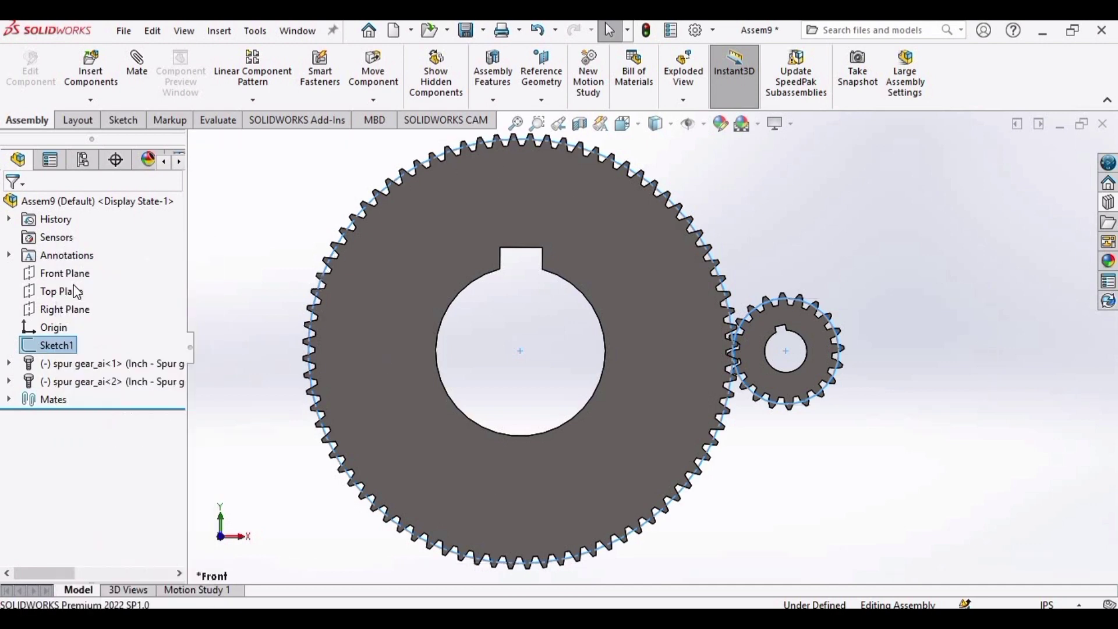
- Add a coincident mate between the large gear's flat front face and the assembly's Front Plane
mouse_move(396, 314)
middle_down()
mouse_move(434, 333)
mouse_move(339, 342)
middle_up()
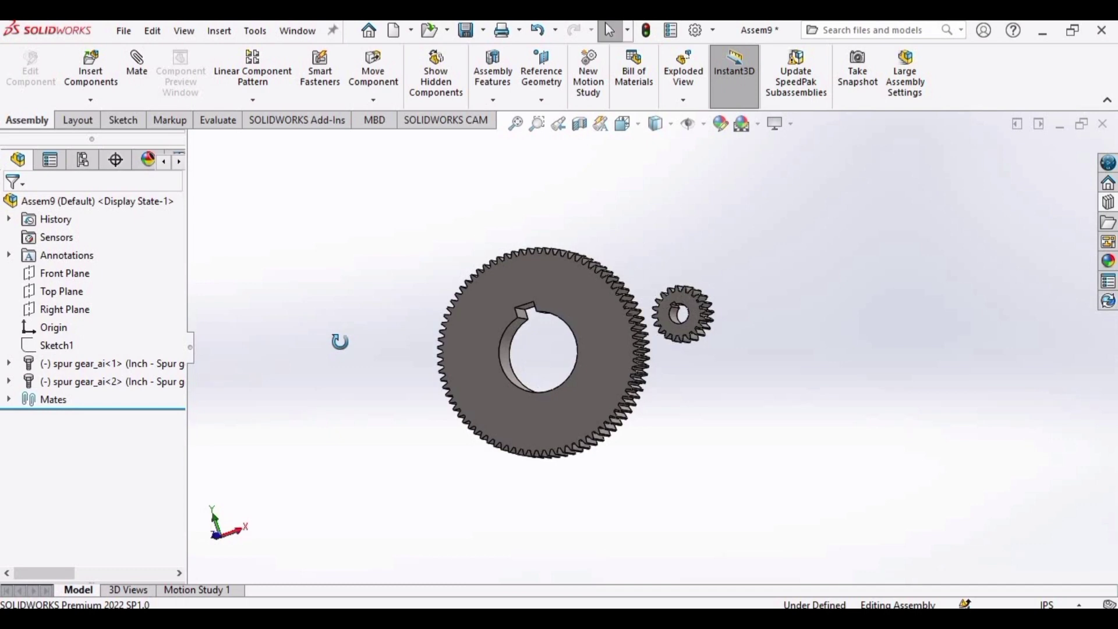
click(578, 284)
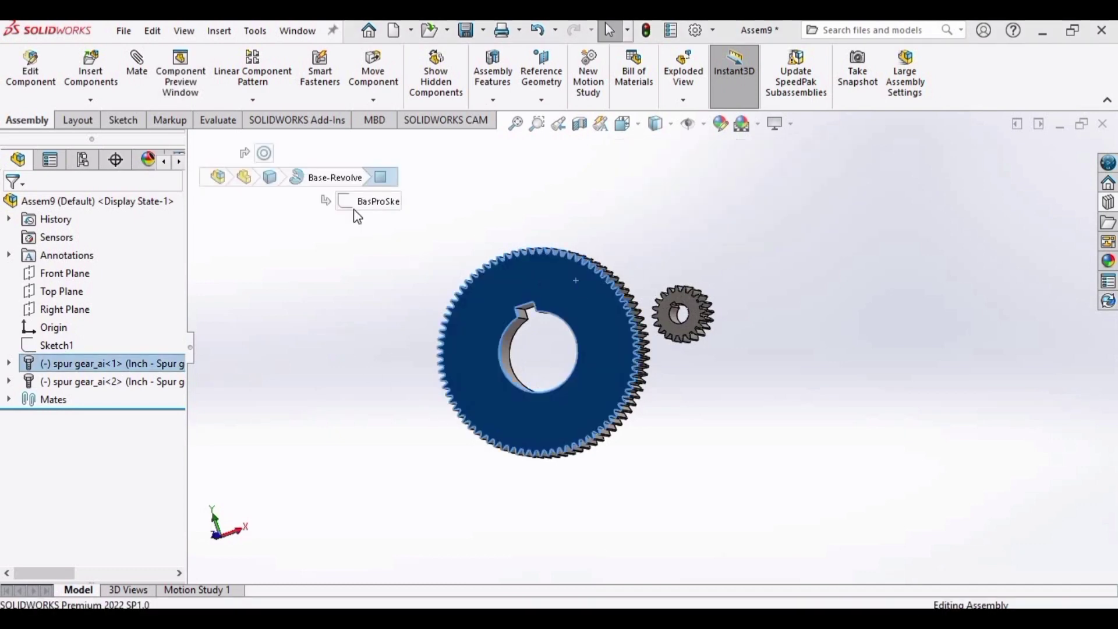
click(137, 69)
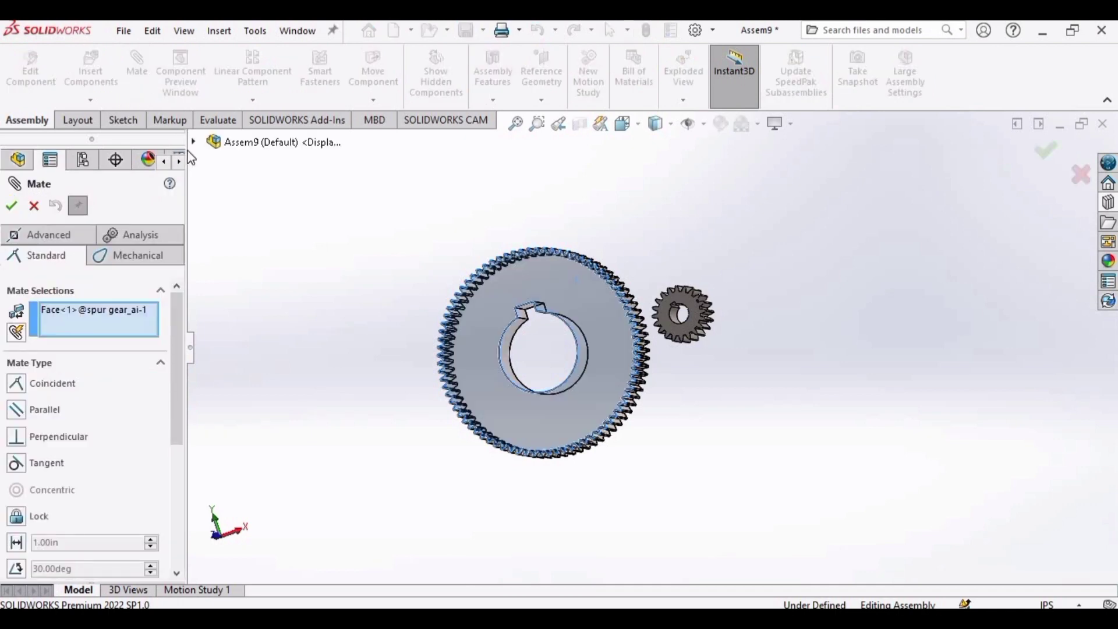
click(195, 142)
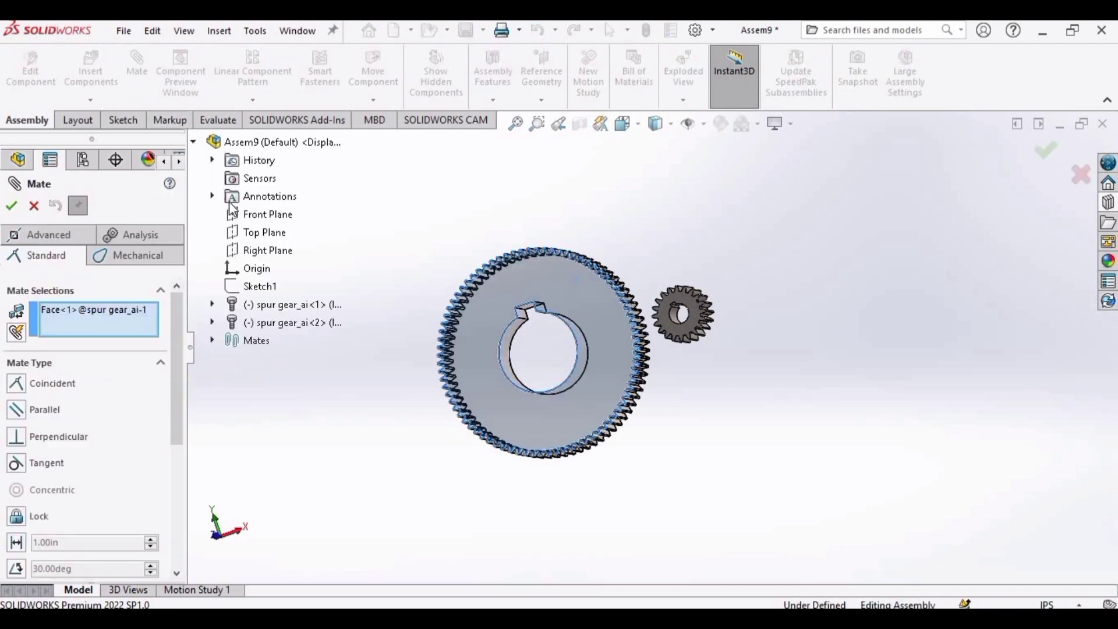
click(262, 216)
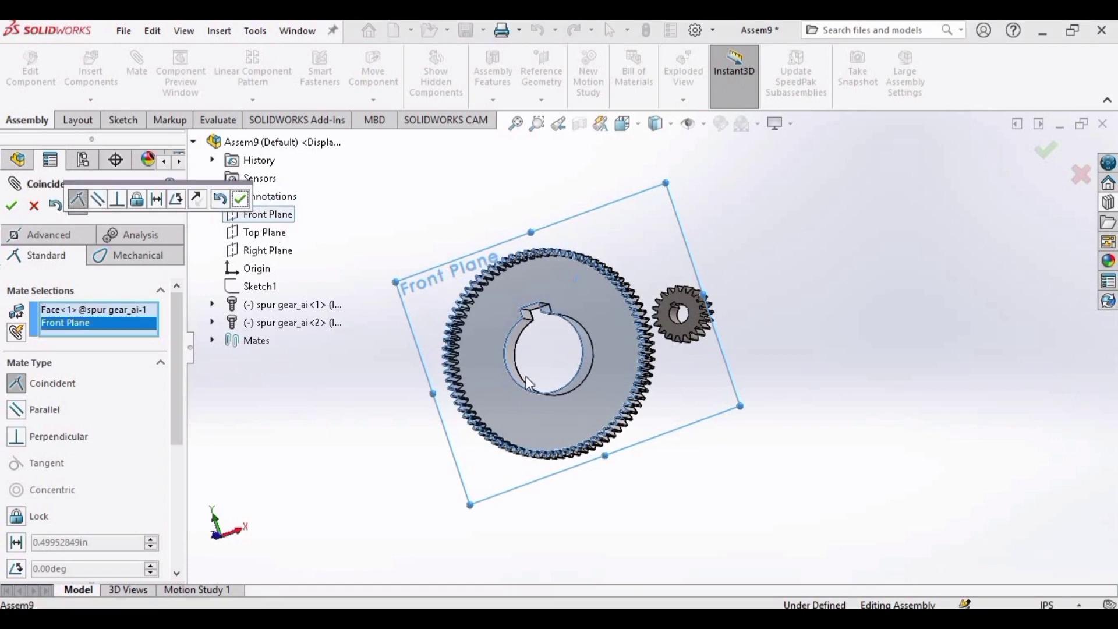
click(243, 201)
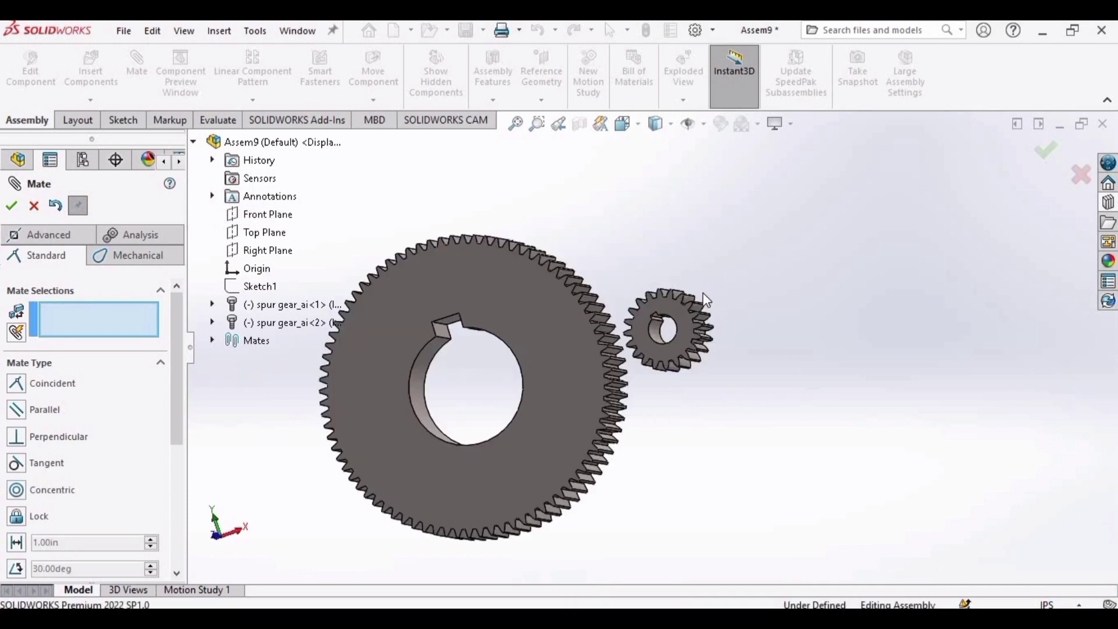
- Add a coincident mate between the small gear's flat front face and the Front Plane, and close the Mate command
click(687, 331)
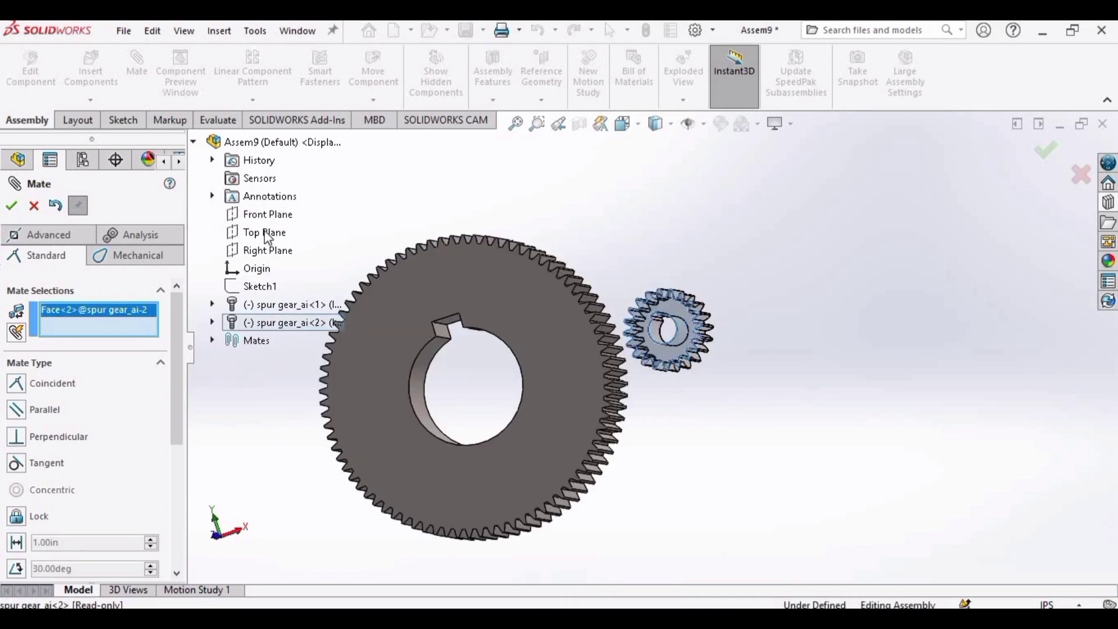
click(259, 215)
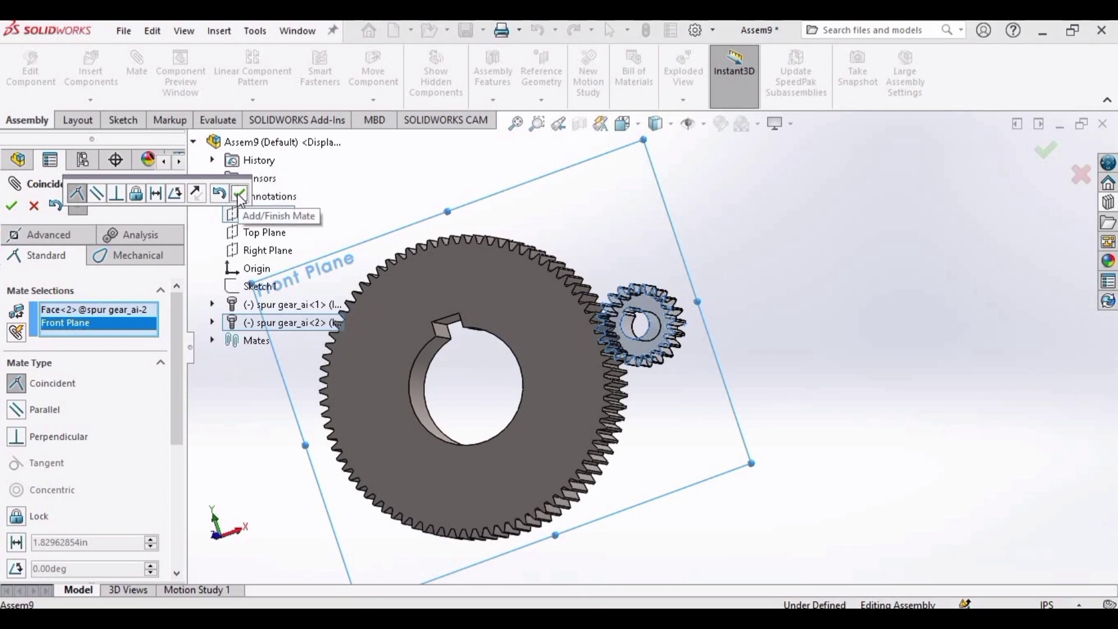
click(239, 191)
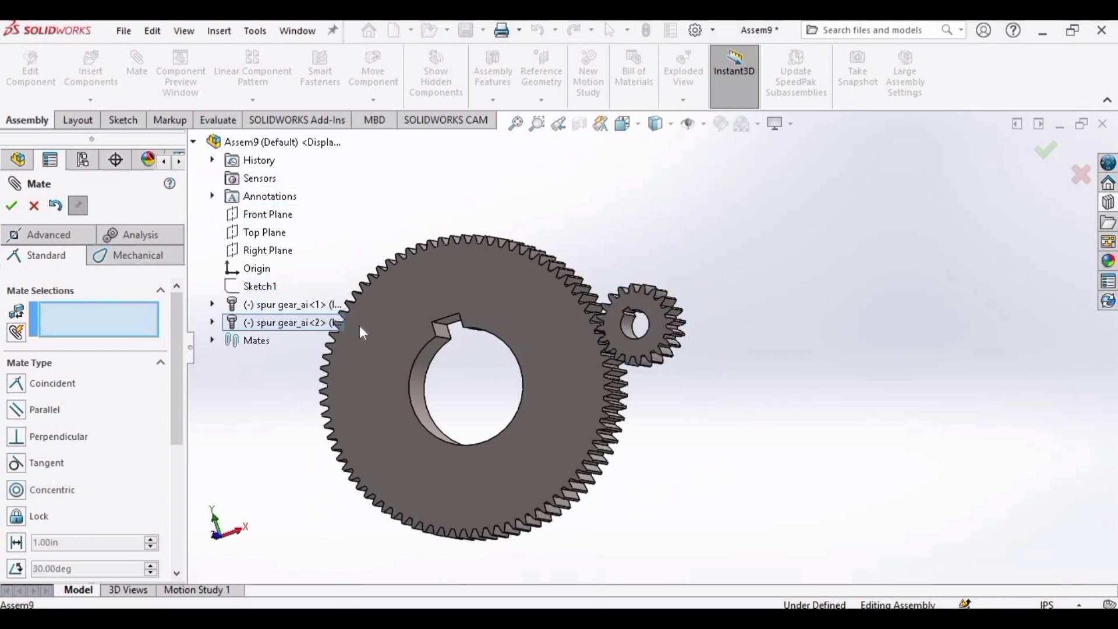
key(Escape)
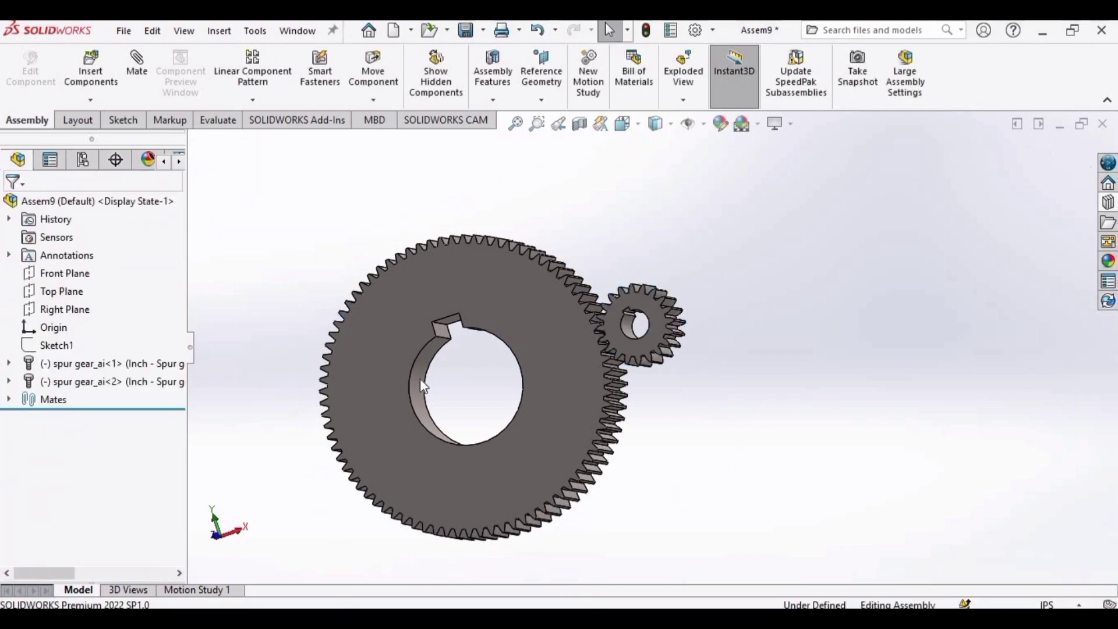
- Turn the small gear with Move Component in Standard Drag mode so that its teeth fit into the large gear's tooth gaps
right_click(388, 228)
click(414, 291)
drag(338, 289, 328, 397)
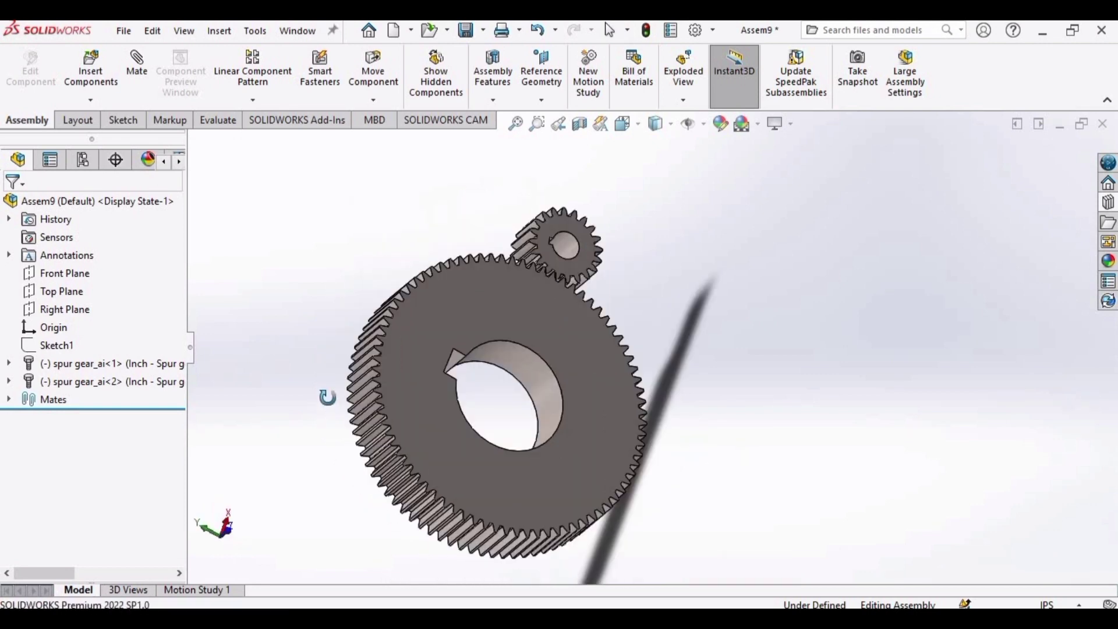
key(ctrl+1)
scroll(466, 390, up, 5)
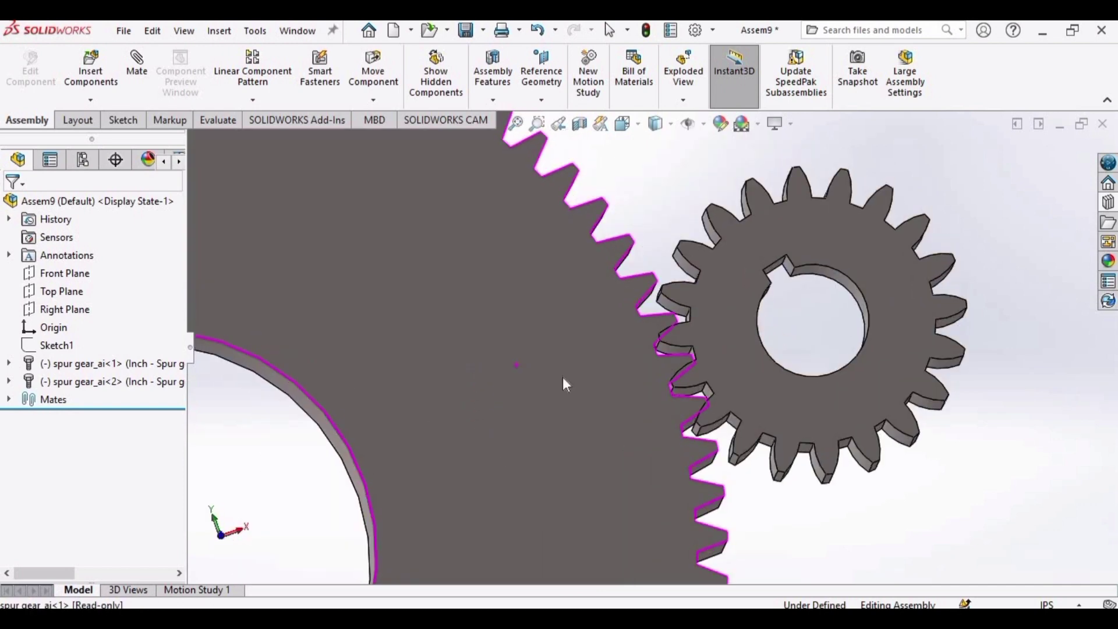
scroll(666, 370, up, 6)
middle_drag(665, 366, 641, 315)
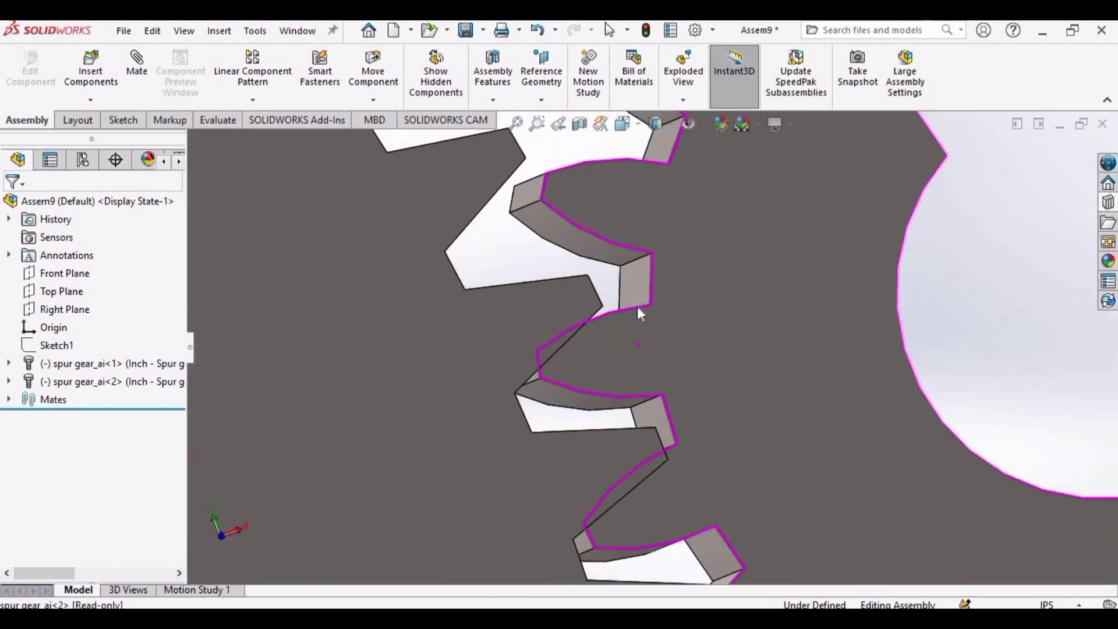
click(373, 70)
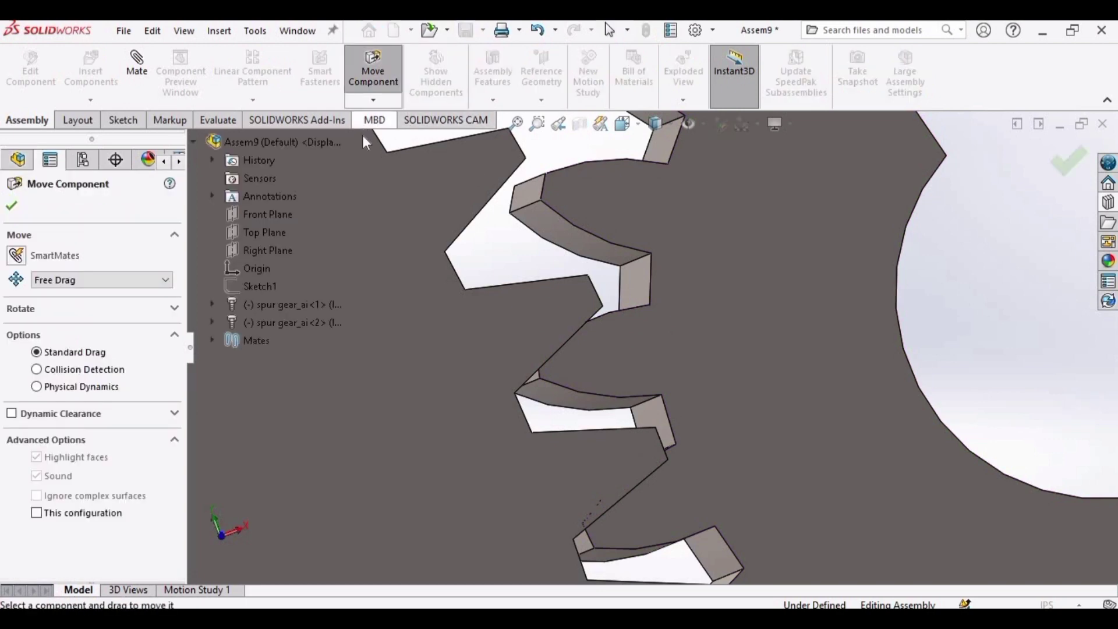
drag(671, 361, 409, 455)
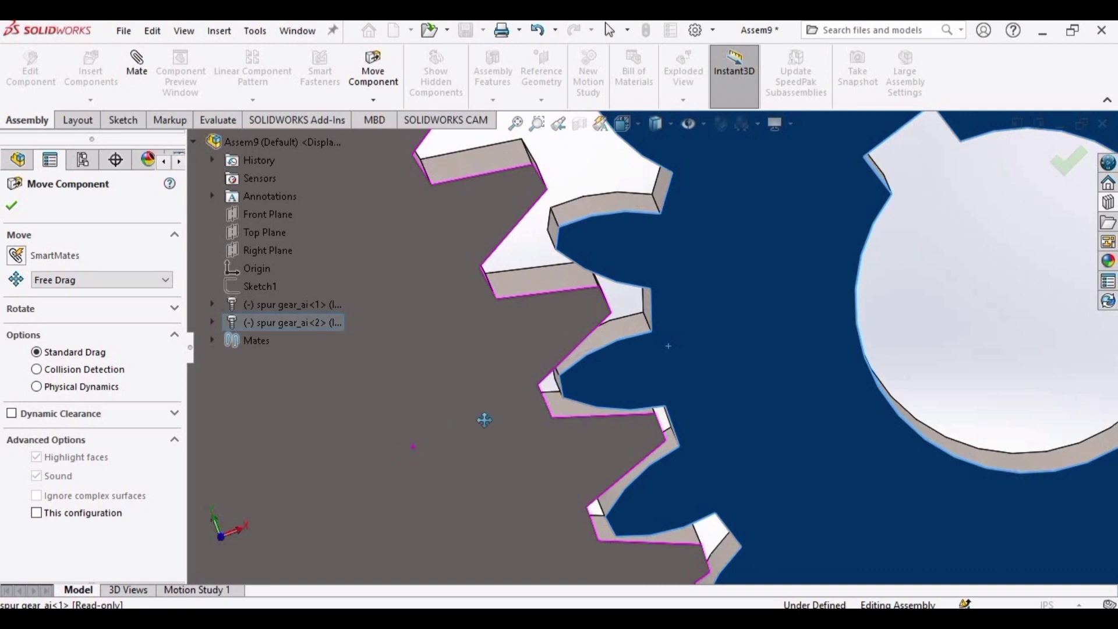
scroll(465, 431, down, 5)
right_drag(477, 459, 477, 458)
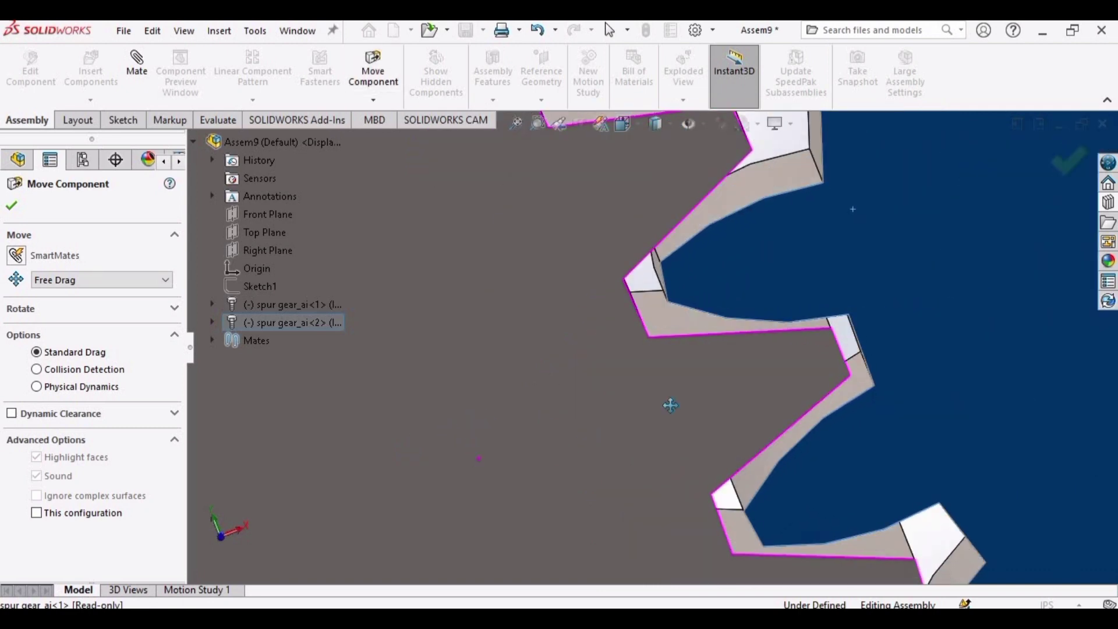
scroll(663, 325, up, 3)
right_drag(660, 320, 654, 320)
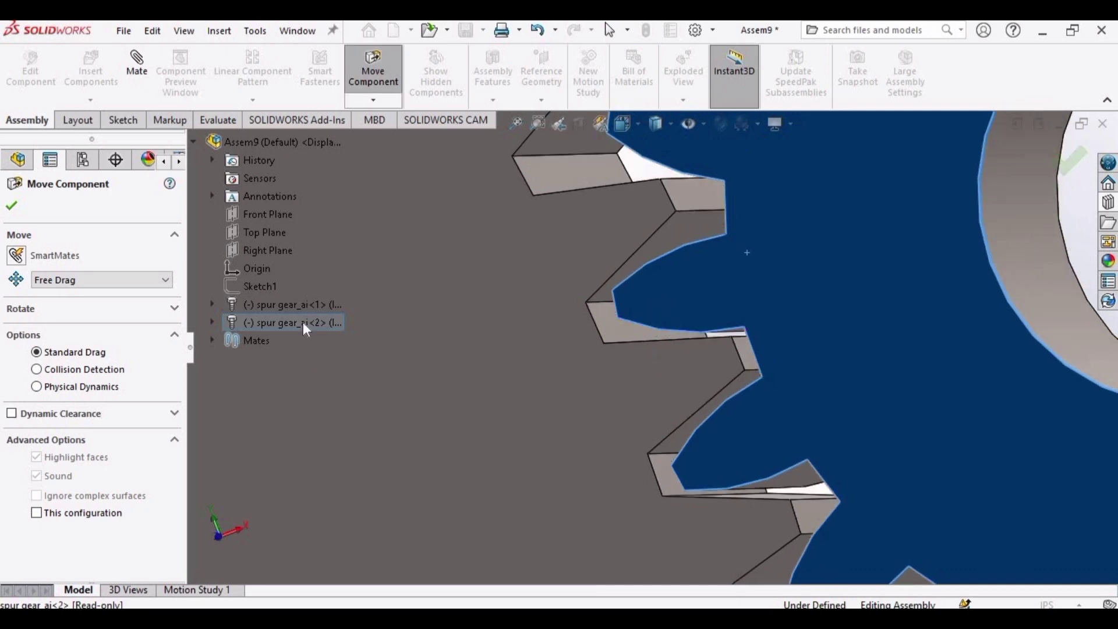
- Switch the Move Component option to Physical Dynamics, checking between all components, with both gears in view
click(56, 387)
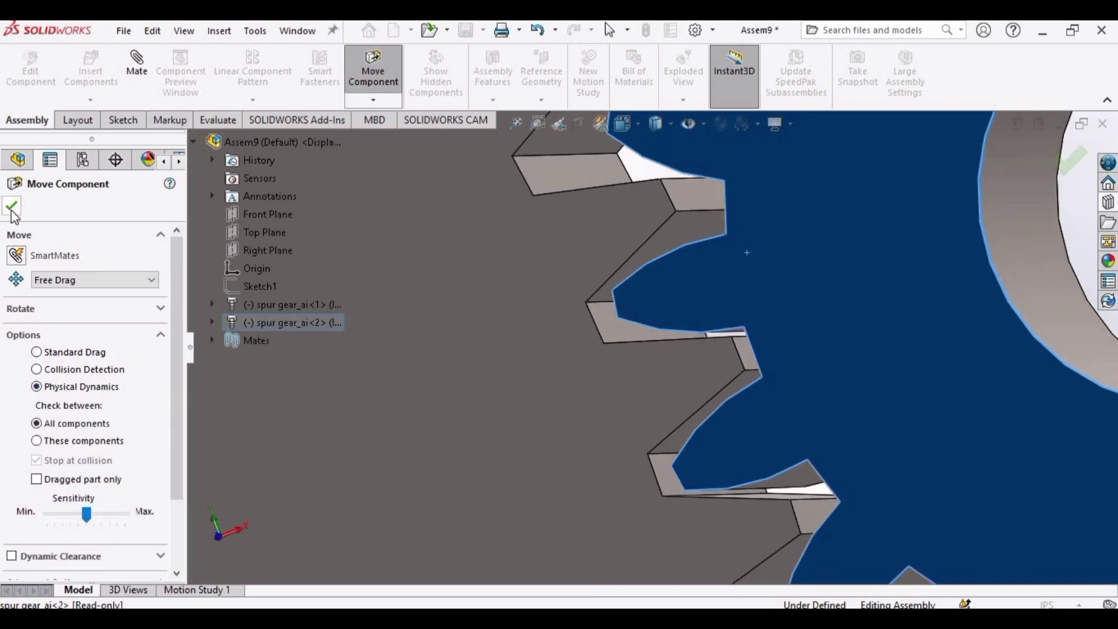
middle_drag(875, 287, 886, 304)
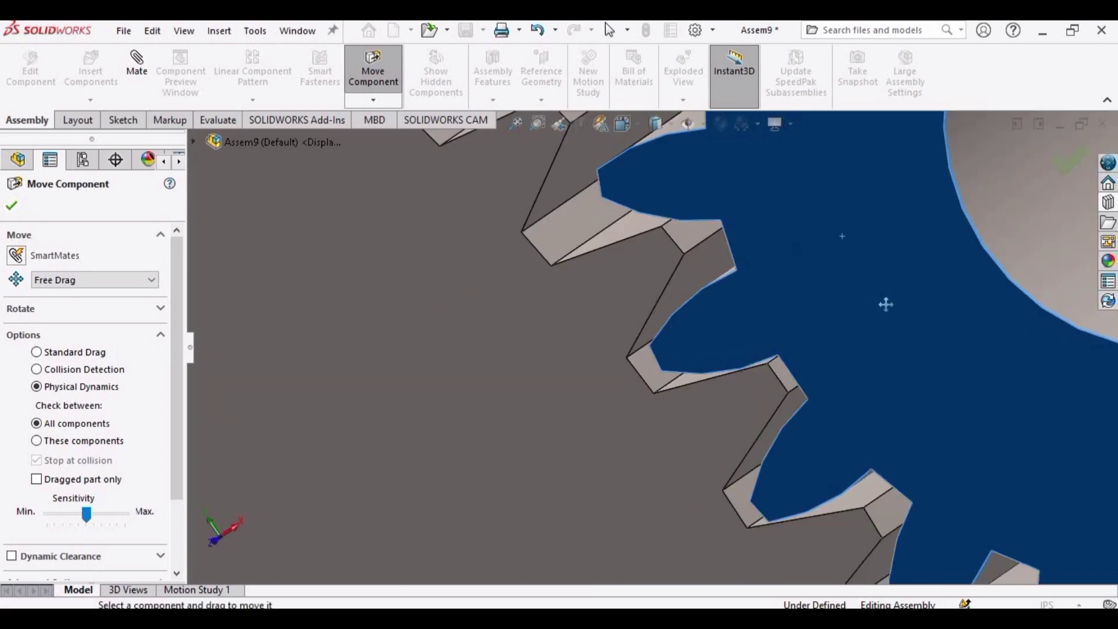
scroll(816, 256, up, 5)
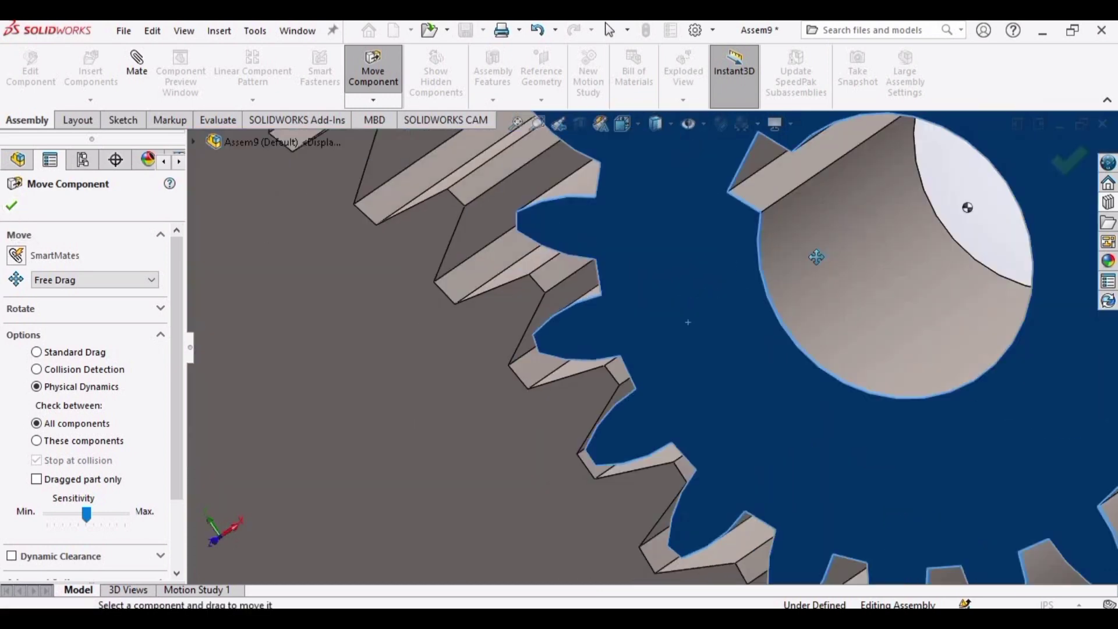
scroll(816, 257, up, 10)
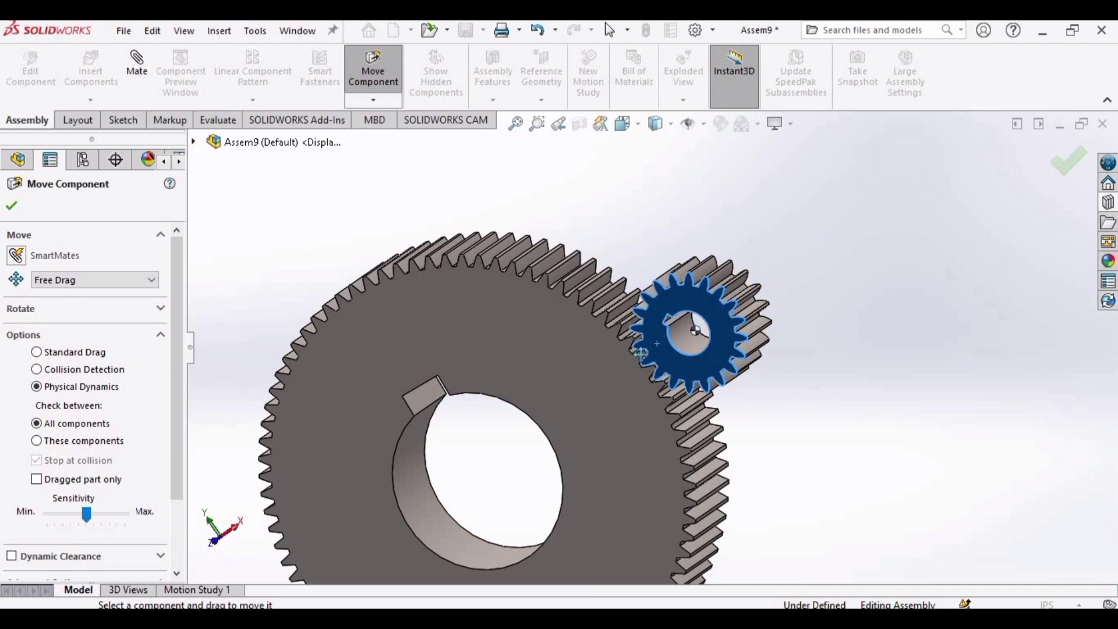
- Rotate the meshed gears against each other with Physical Dynamics, leave Move Component, and set the view to Front
drag(651, 341, 385, 378)
click(574, 368)
key(Escape)
key(ctrl+1)
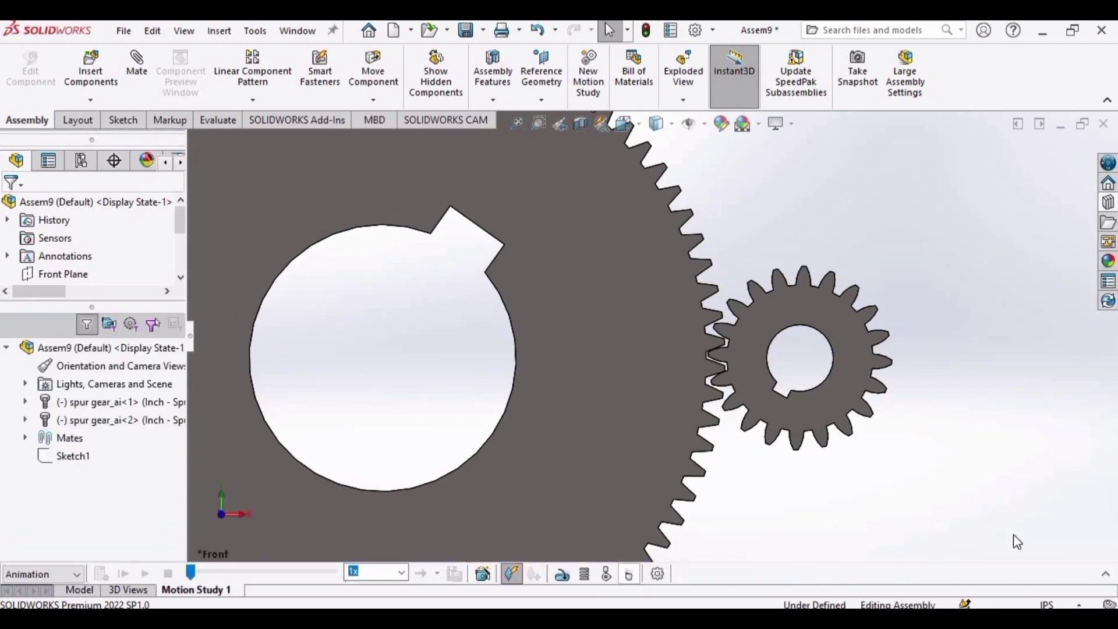
- Expand the timeline of Motion Study 1 and set the study's animation rate to 40 frames per second
click(1106, 574)
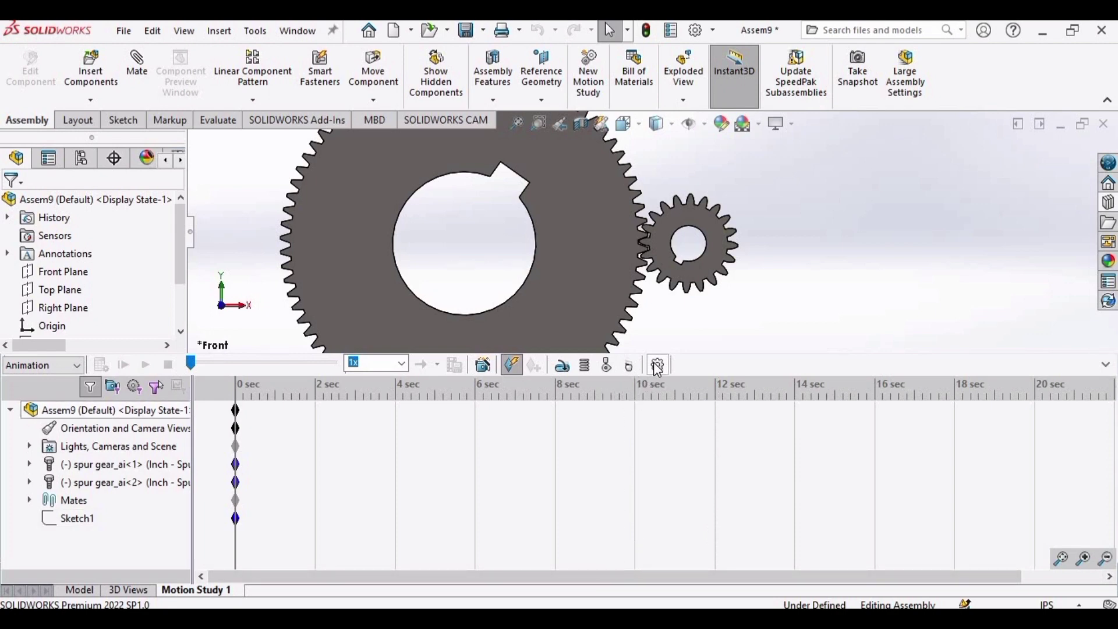
click(101, 365)
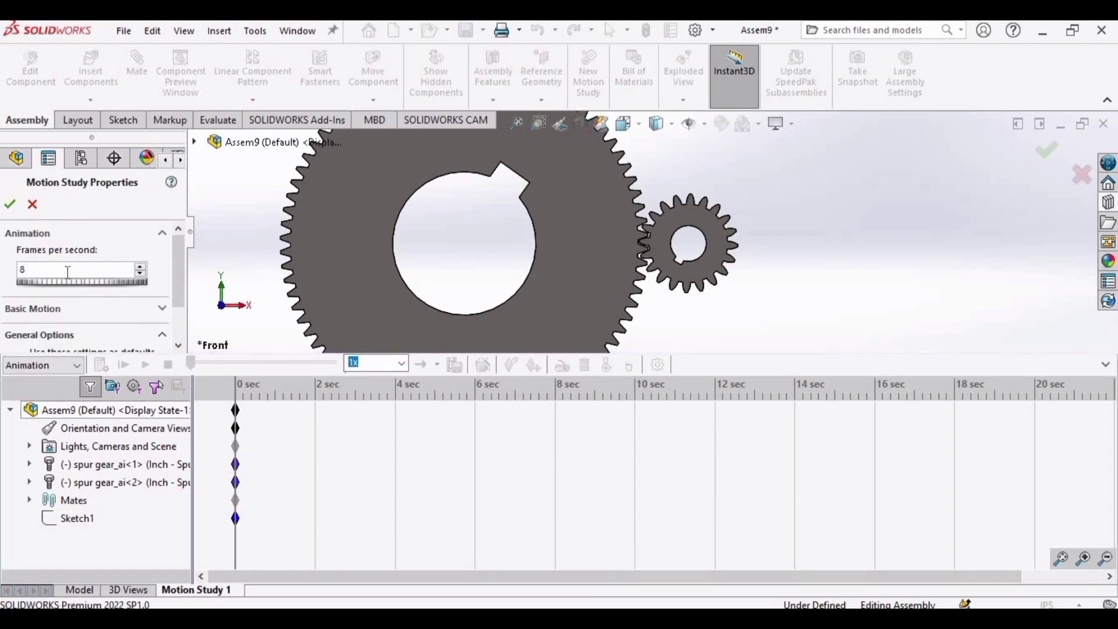
drag(43, 268, 7, 275)
mouse_move(176, 258)
mouse_down()
mouse_move(175, 300)
mouse_move(177, 256)
mouse_up()
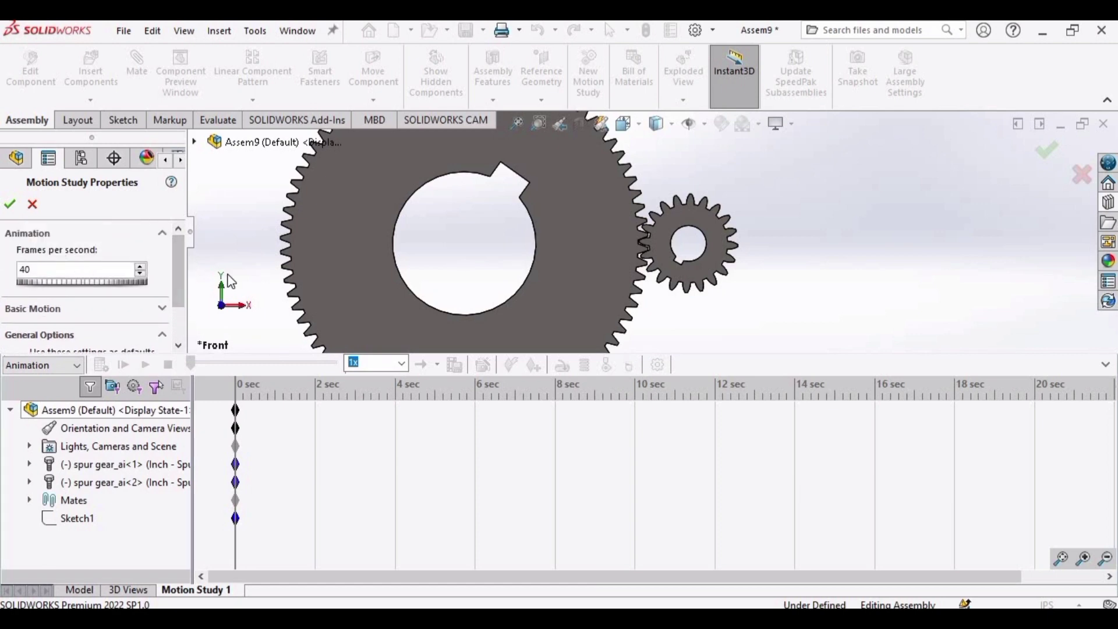
click(10, 205)
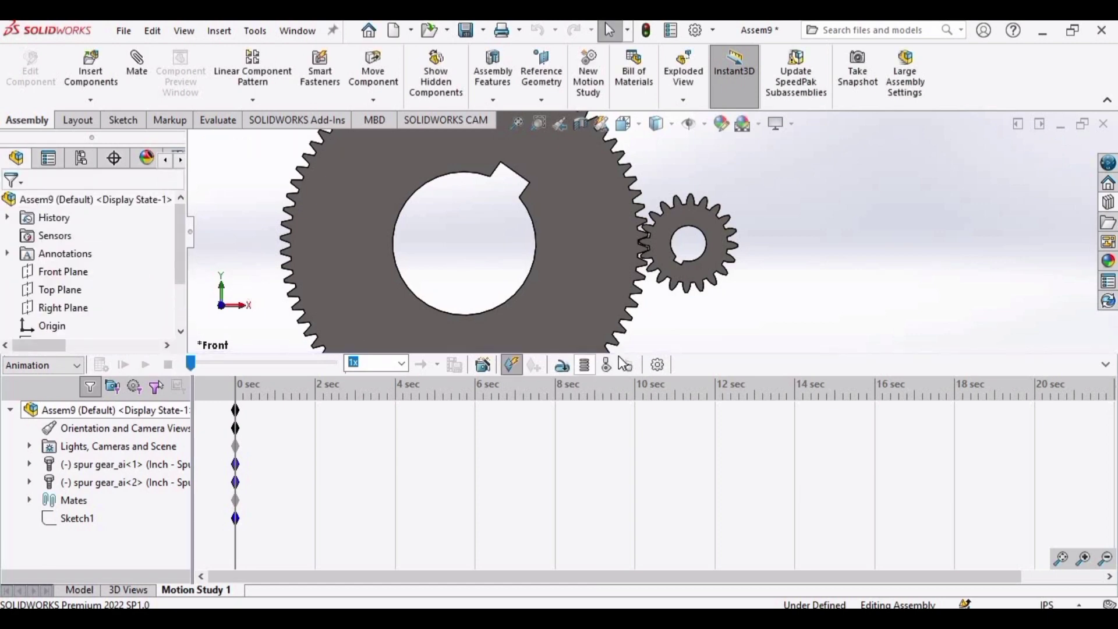
- Add a solid body contact between the large gear and the small gear in the motion study
click(608, 365)
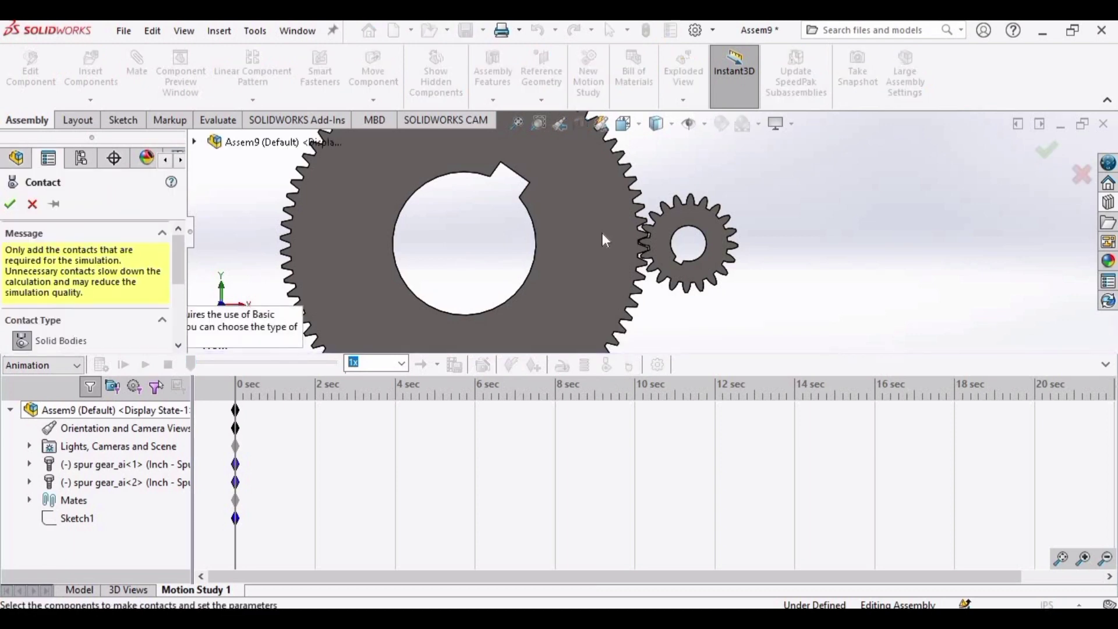
click(607, 234)
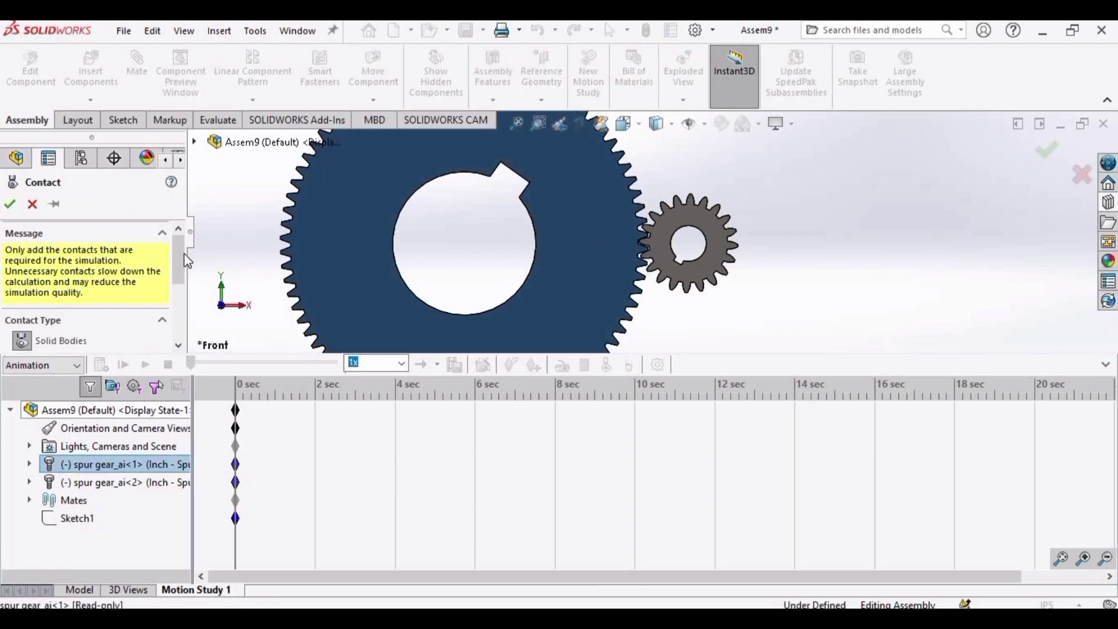
drag(182, 260, 179, 292)
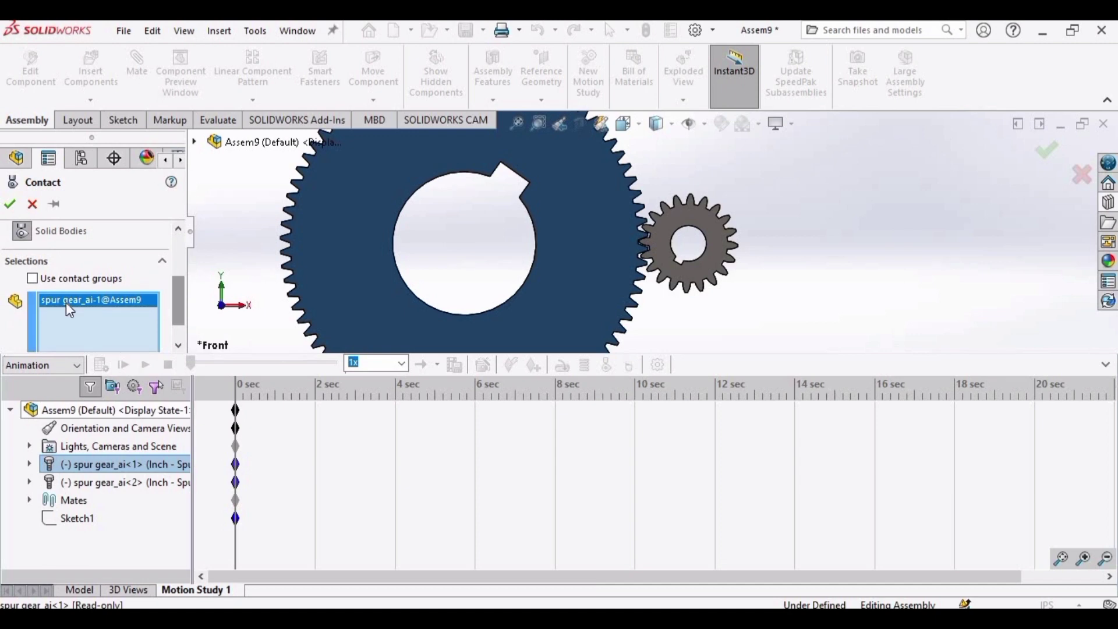
click(671, 272)
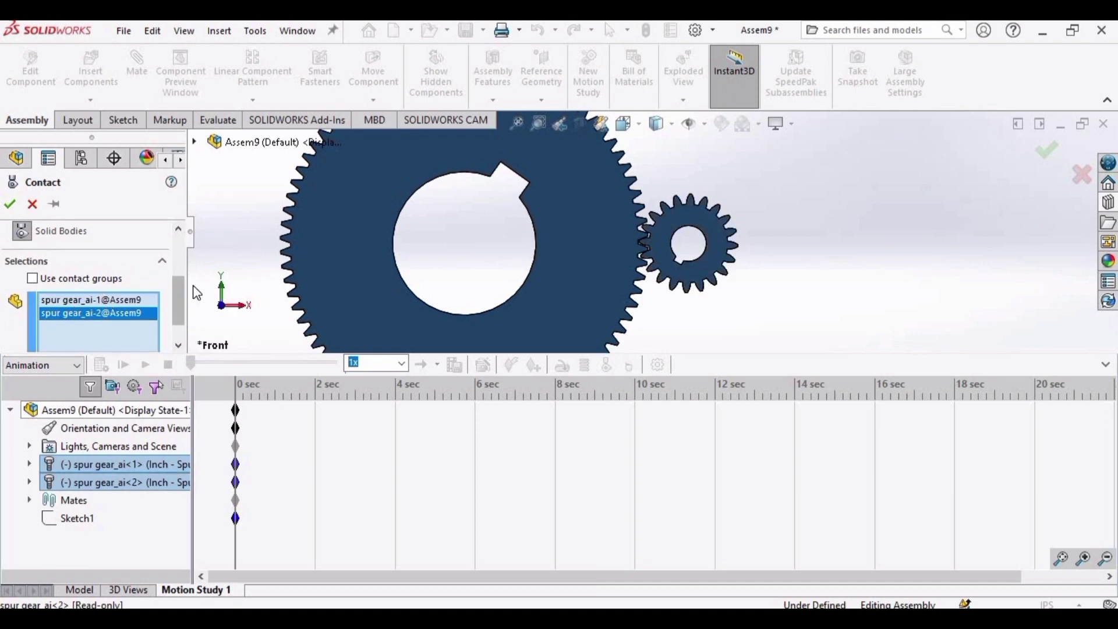
mouse_move(184, 304)
mouse_down()
mouse_move(176, 323)
mouse_move(177, 288)
mouse_up()
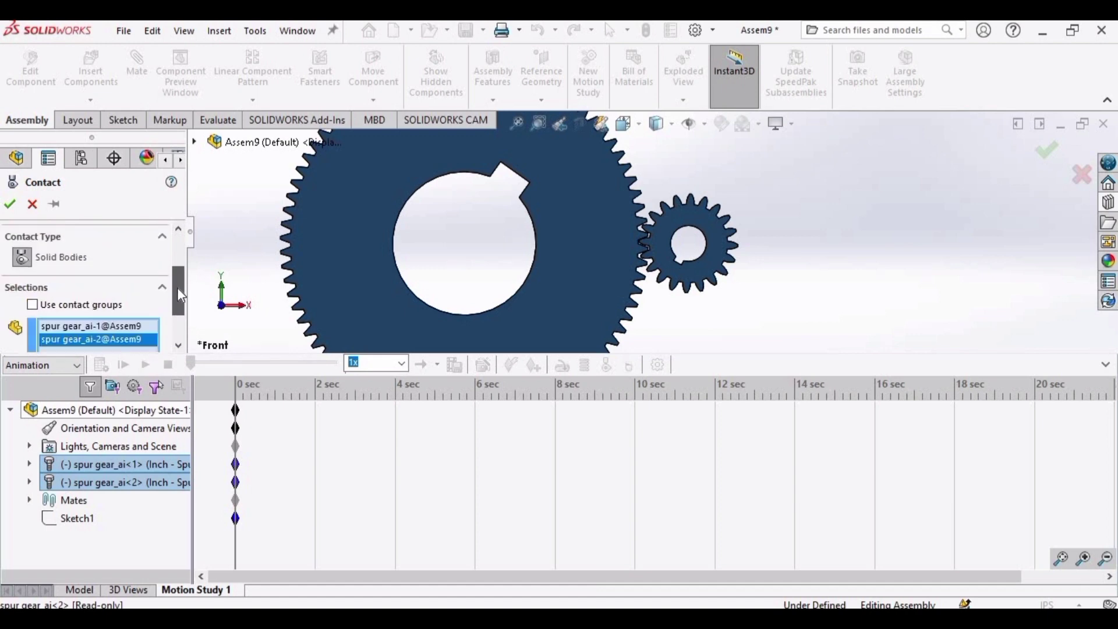
click(10, 204)
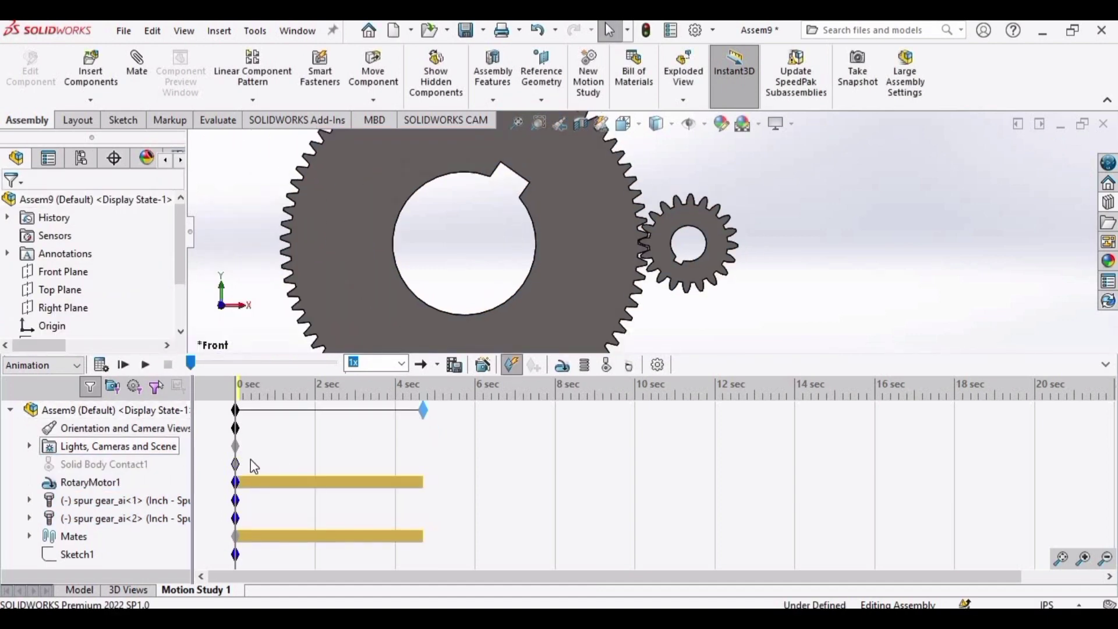
- Extend the motion study to 8 seconds and replace its rotary motor with a clockwise constant-speed motor on the large gear's front face
drag(291, 449, 449, 457)
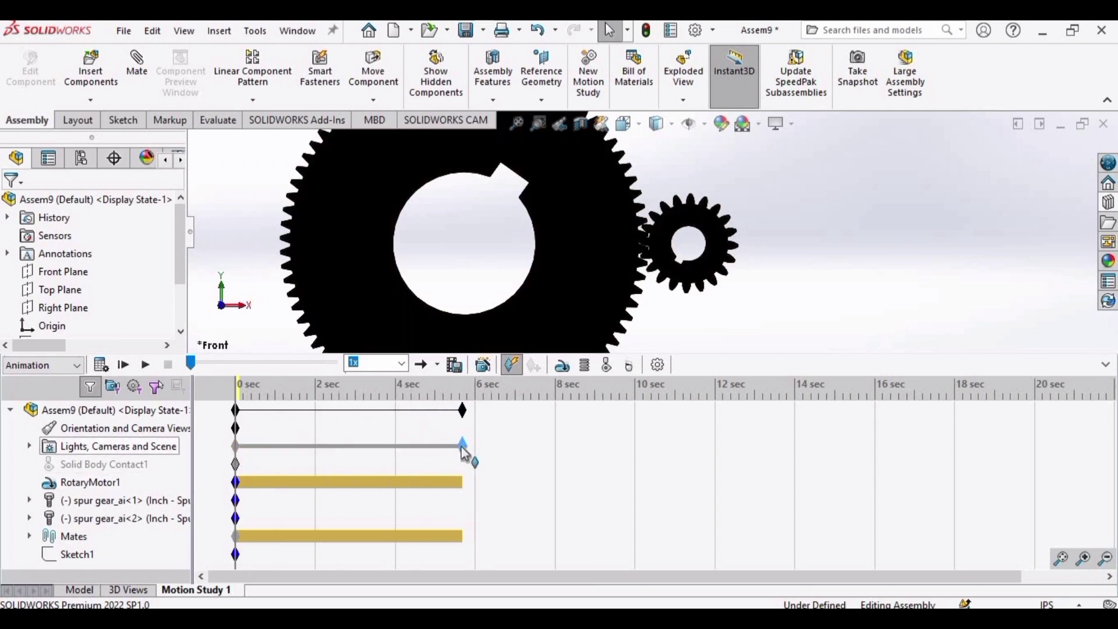
drag(479, 453, 556, 447)
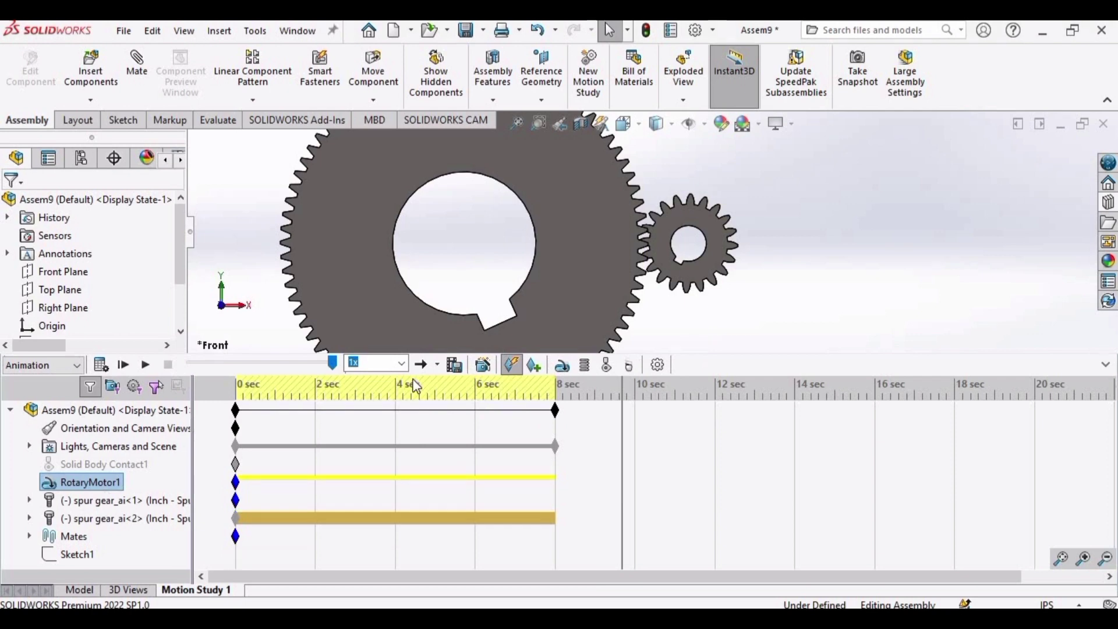
click(513, 364)
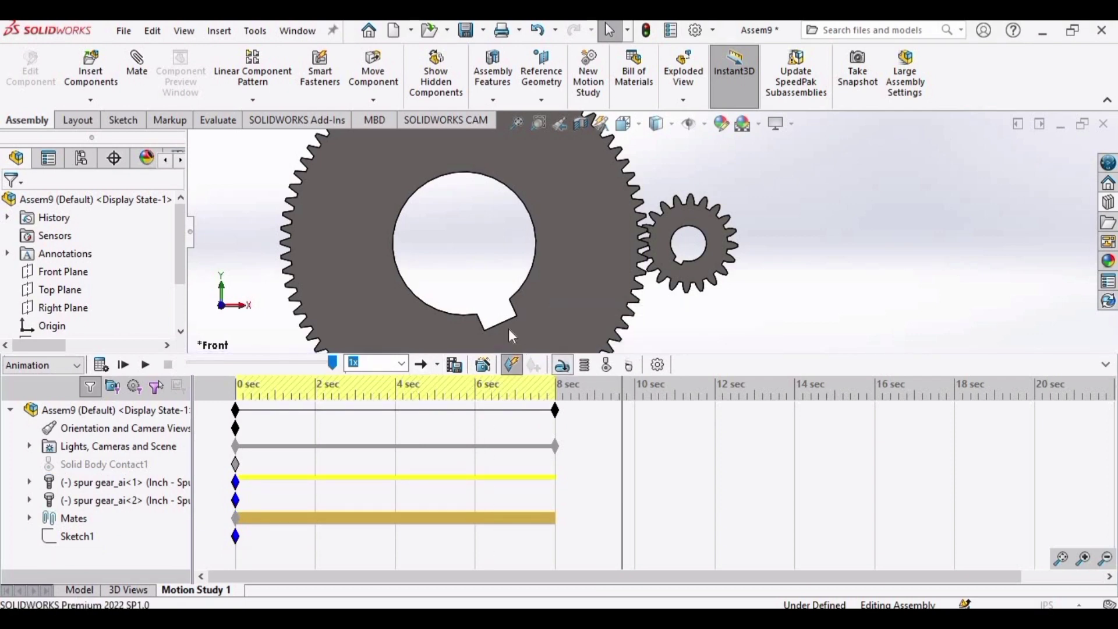
click(399, 285)
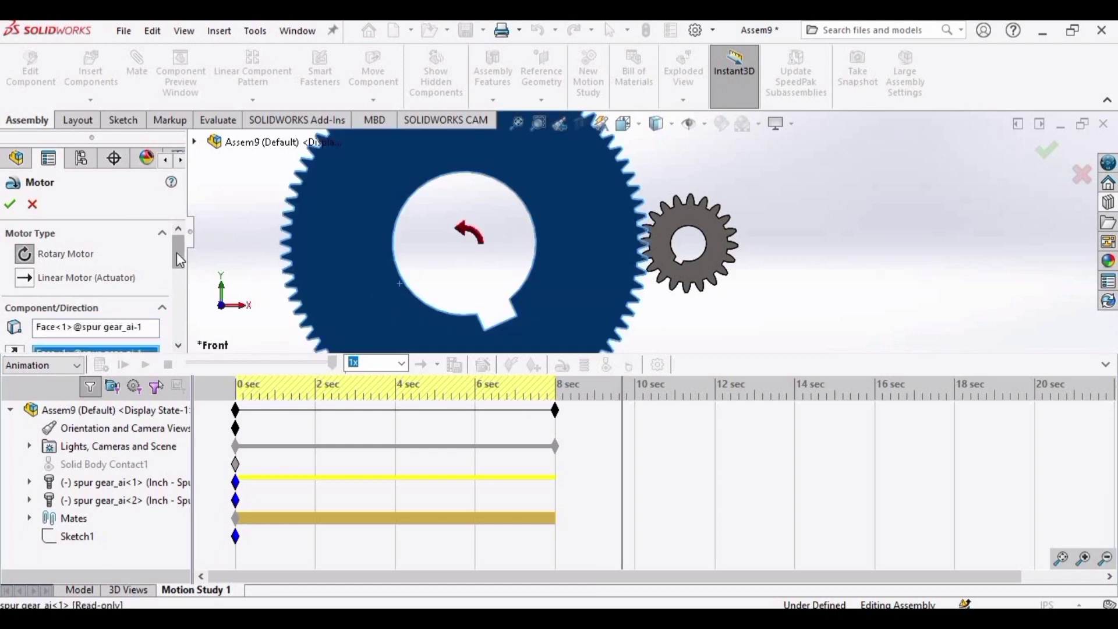
drag(177, 252, 173, 289)
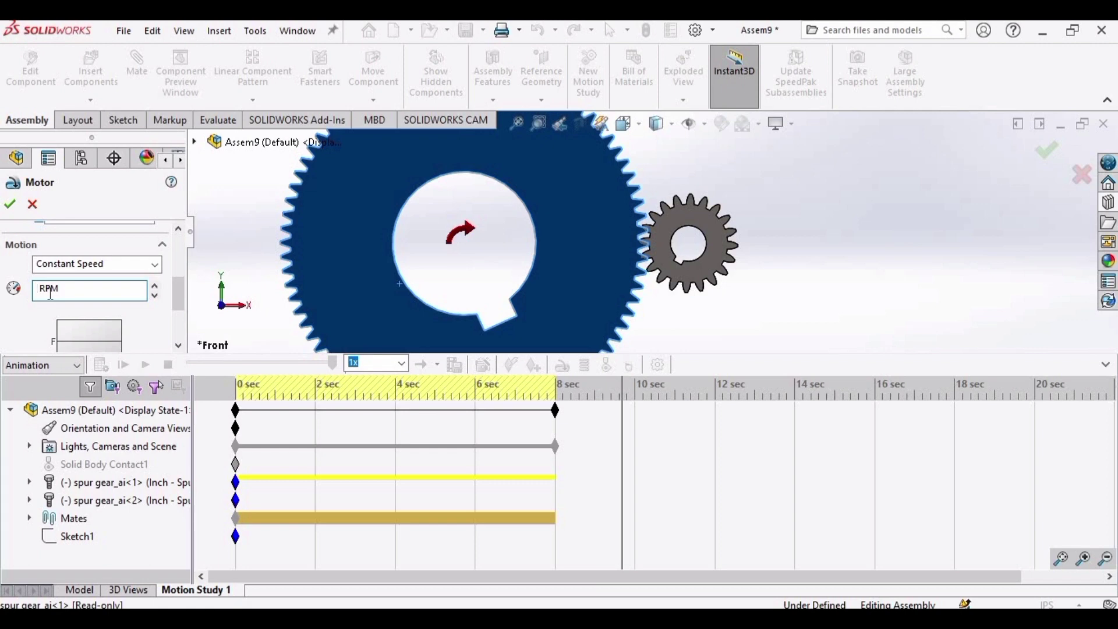
click(11, 204)
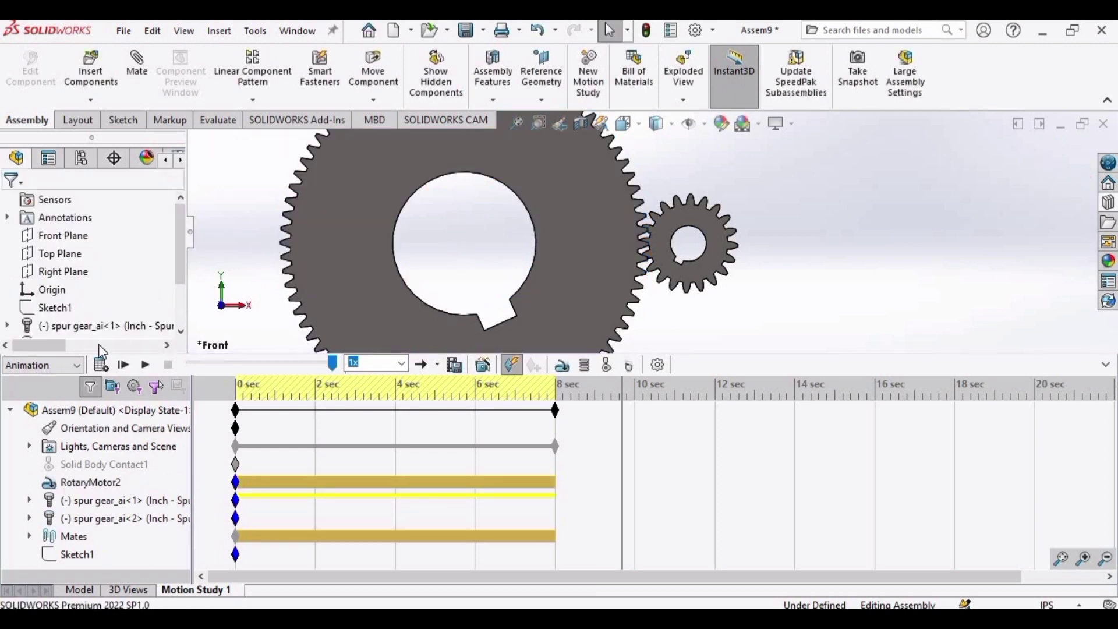
ctrl+middle_drag(390, 299, 445, 287)
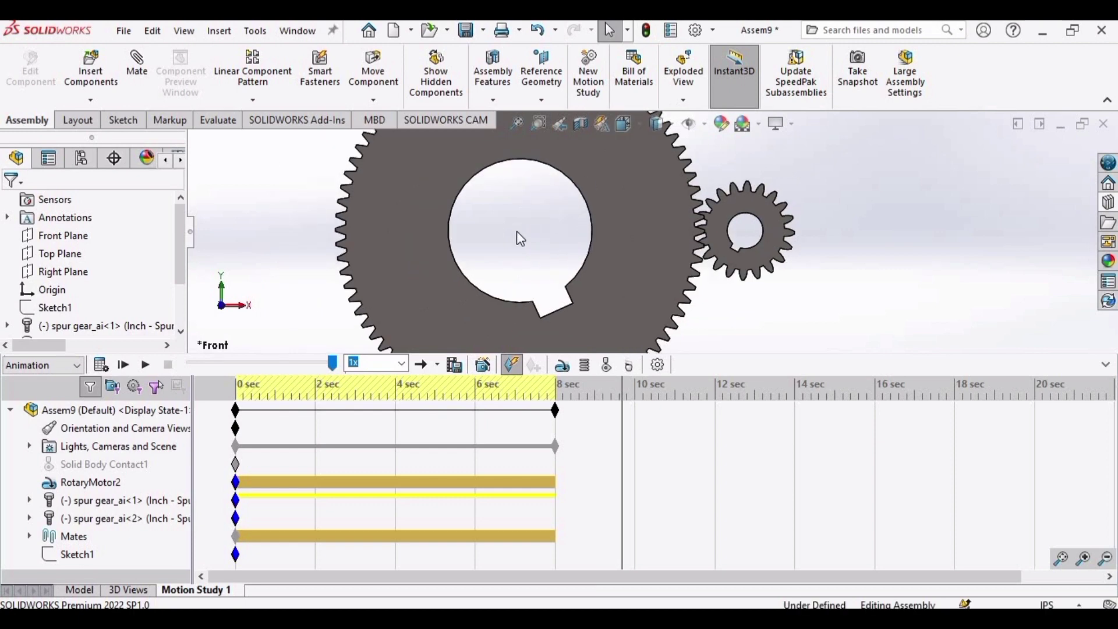
- Load the SOLIDWORKS Motion add-in and switch the motion study type to Motion Analysis
click(78, 365)
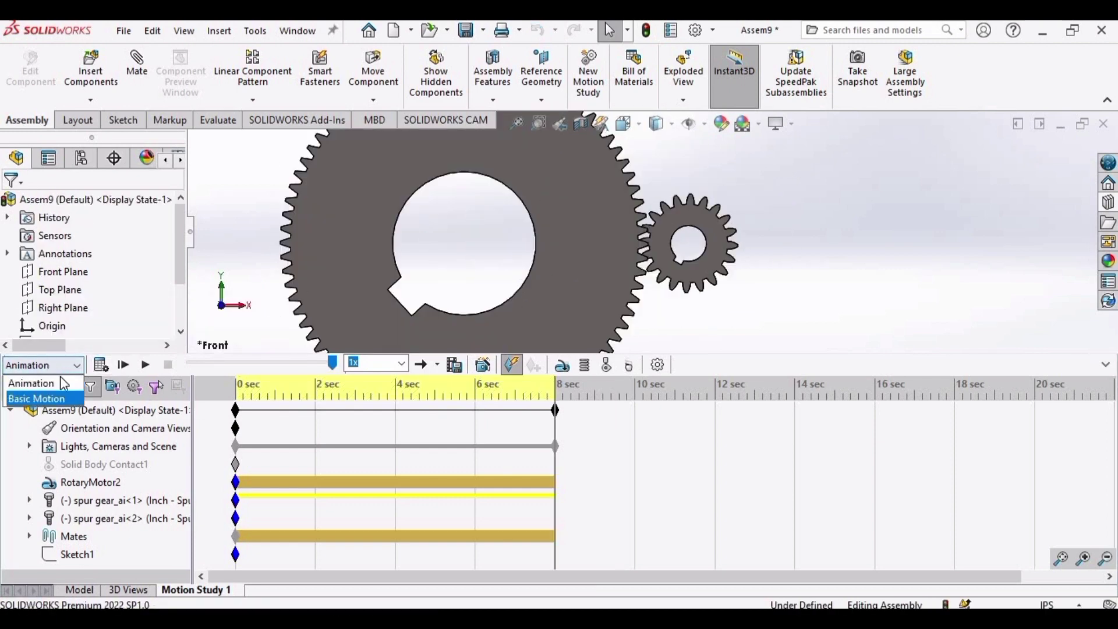
click(528, 58)
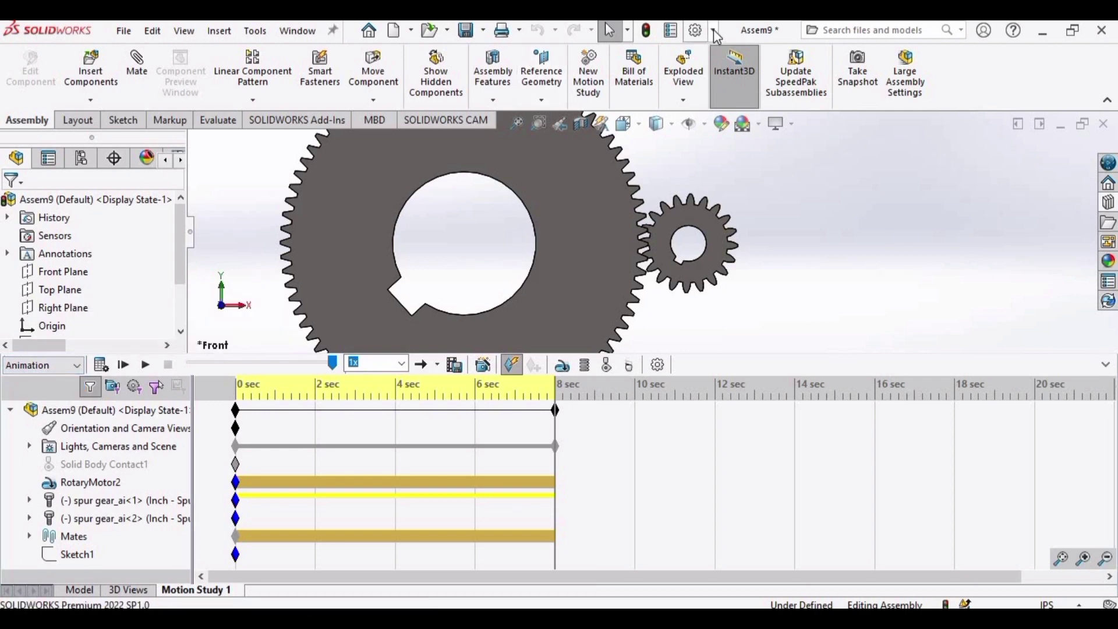
click(713, 30)
click(726, 93)
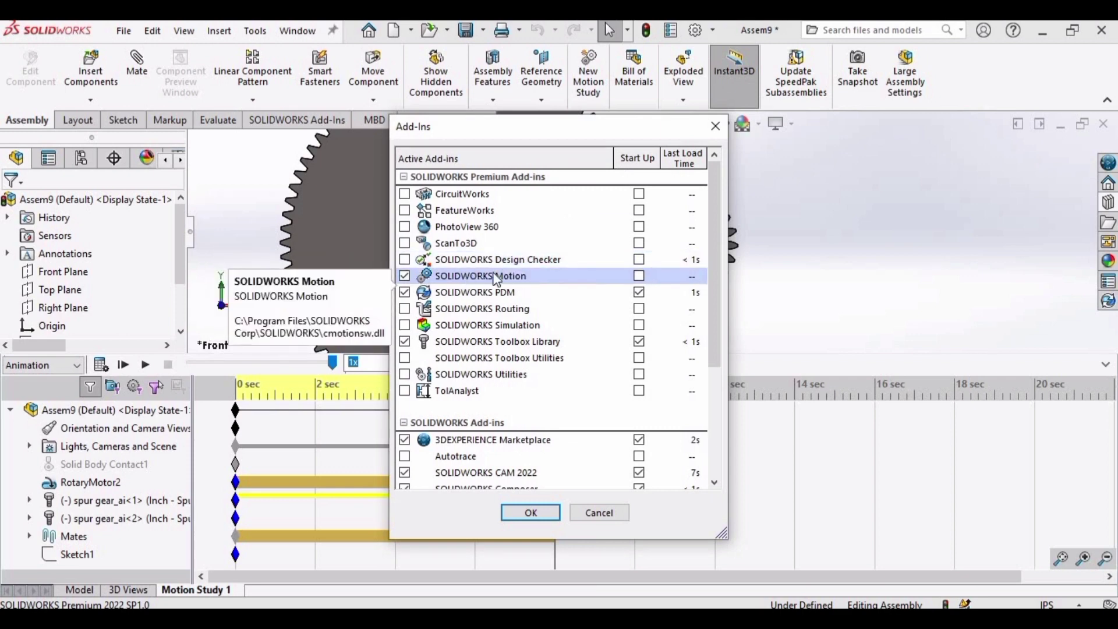
click(531, 514)
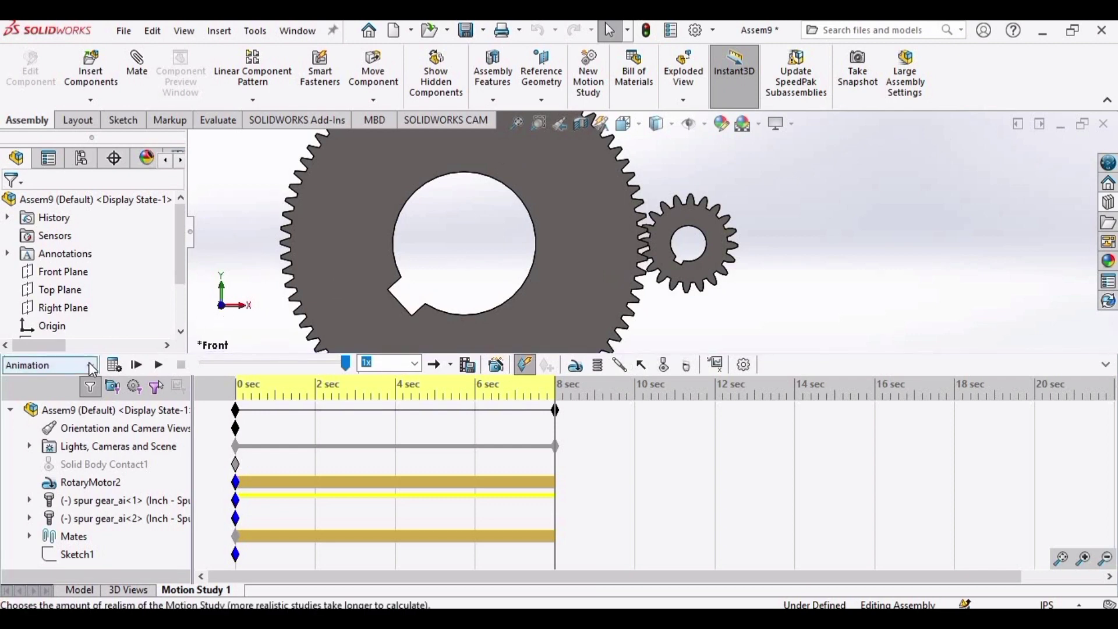
click(90, 365)
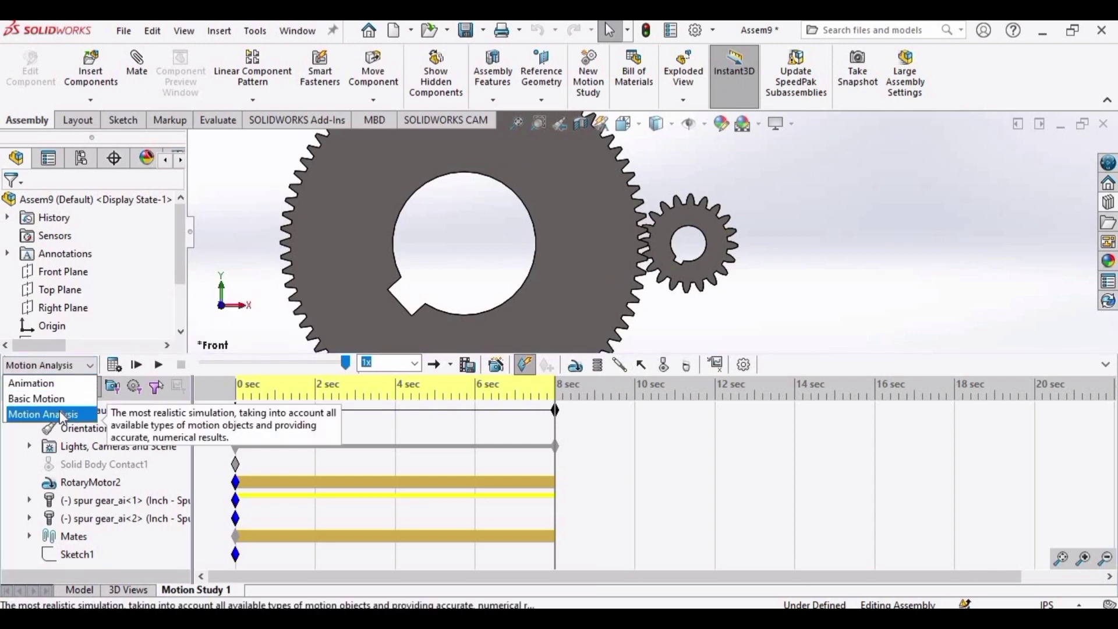
click(64, 415)
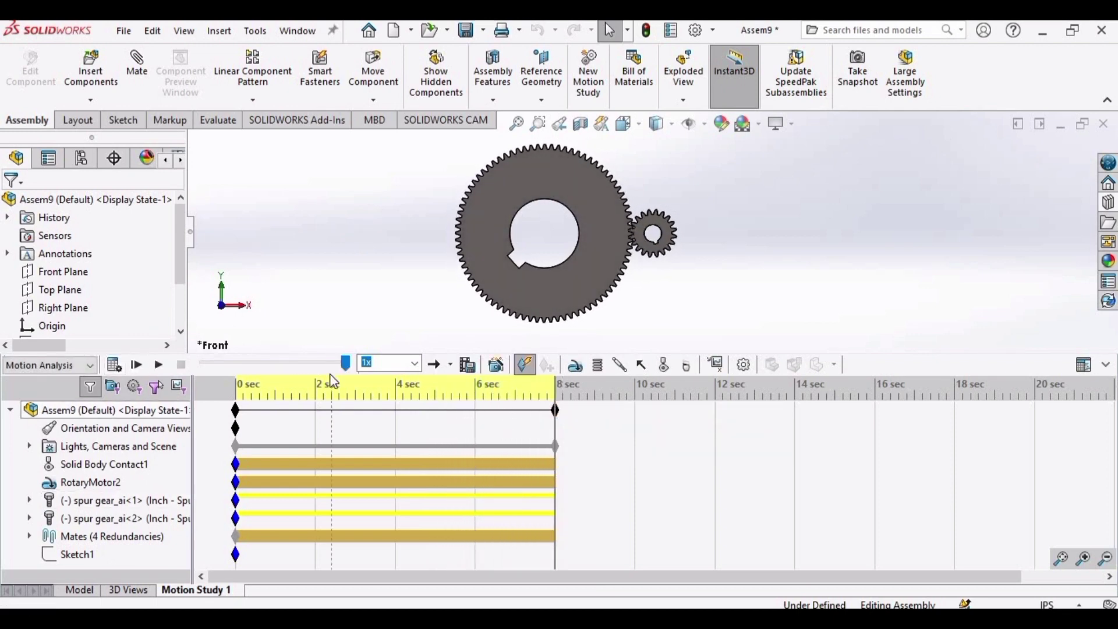
- Edit the large gear's rotary motor to change its constant speed in RPM, and recalculate the motion study
click(95, 484)
right_click(98, 487)
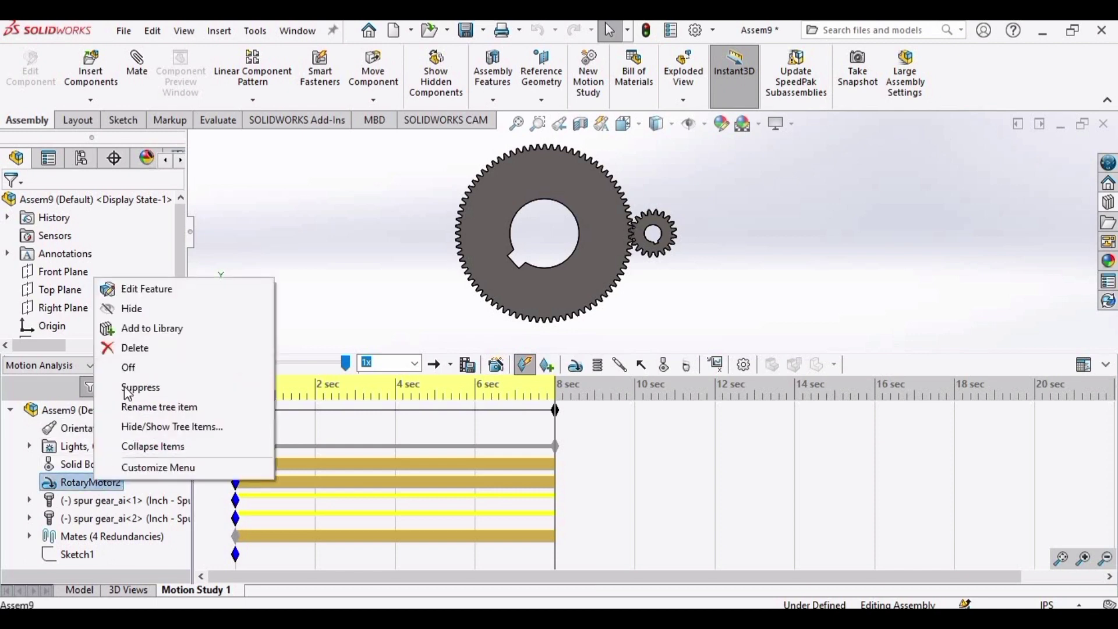
click(156, 290)
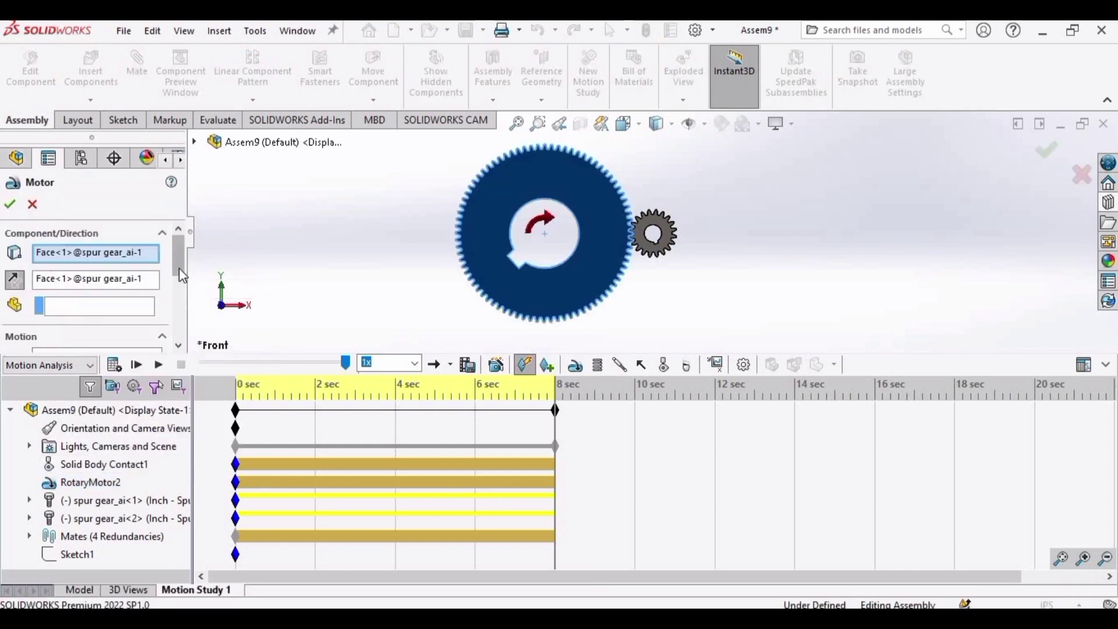
drag(181, 259, 178, 296)
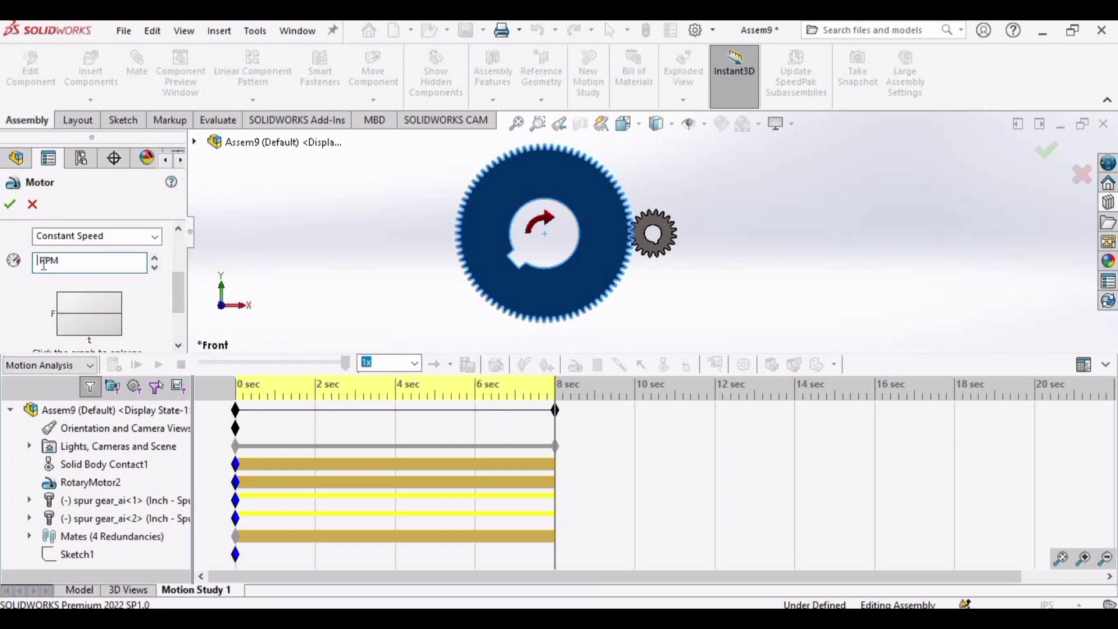
click(10, 206)
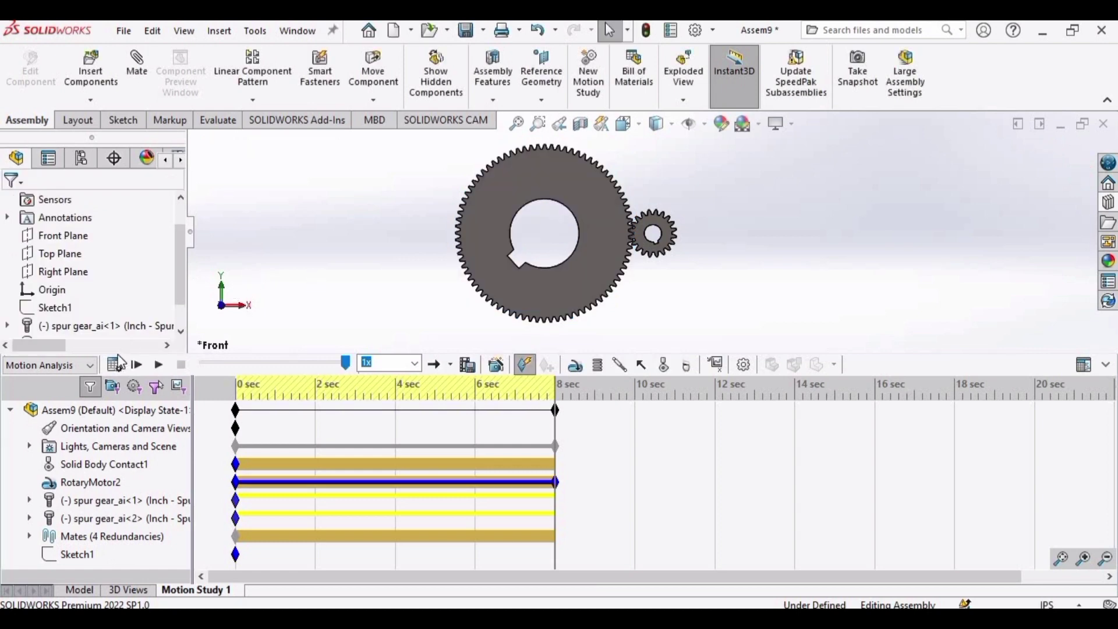
click(116, 364)
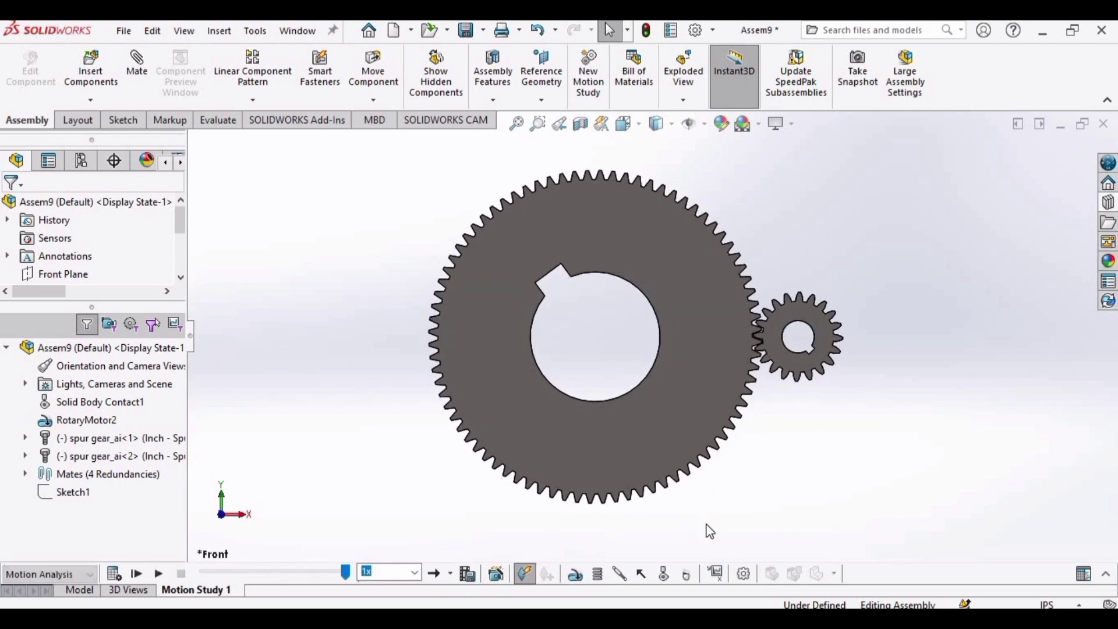
- Apply the Plain White scene and give both gears the polished brass appearance
click(757, 123)
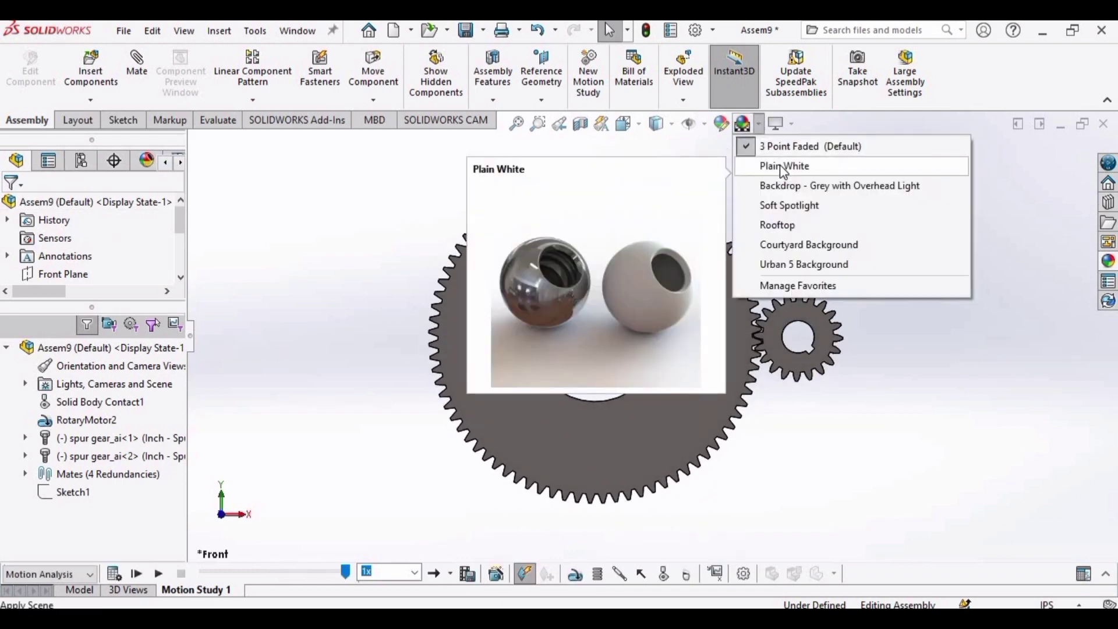
click(781, 166)
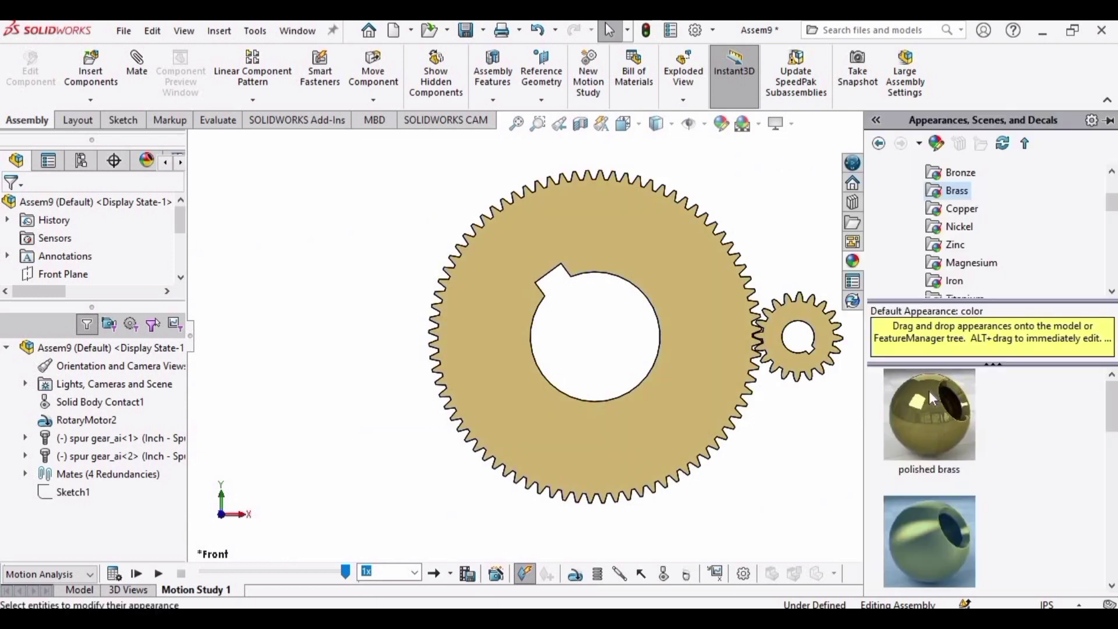
click(928, 402)
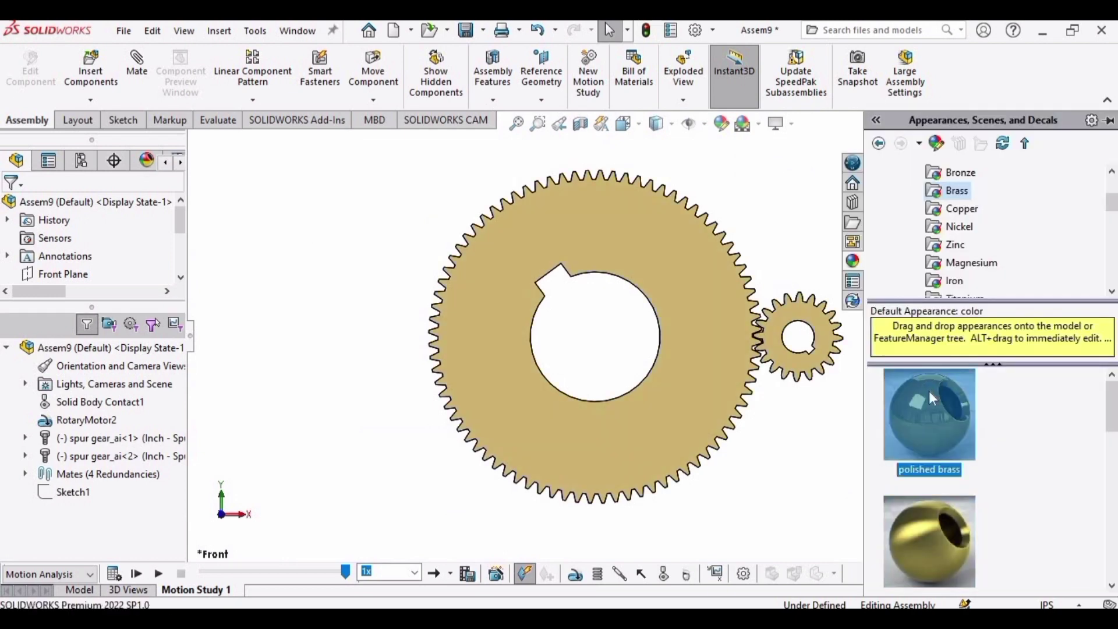
click(791, 482)
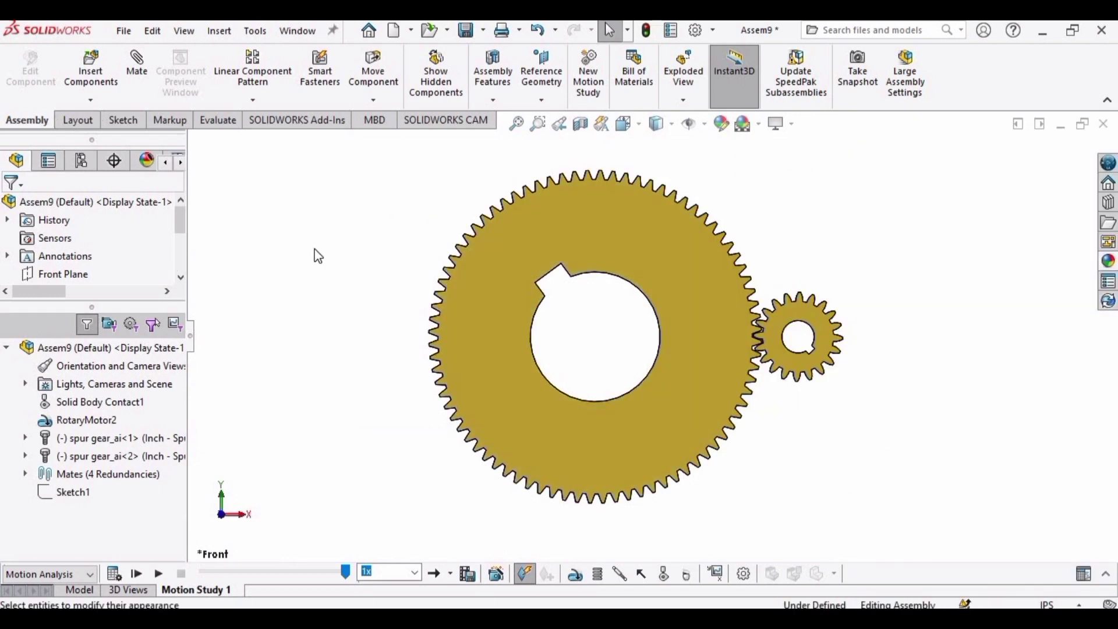
- Play the motion study from the start to examine how the two gears mesh
click(136, 574)
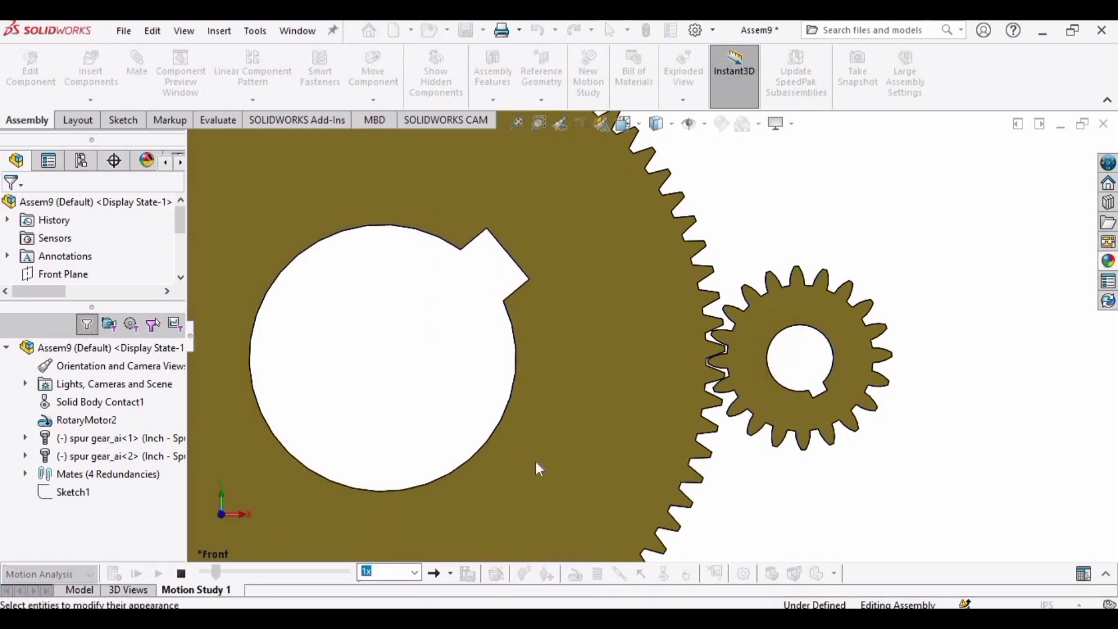